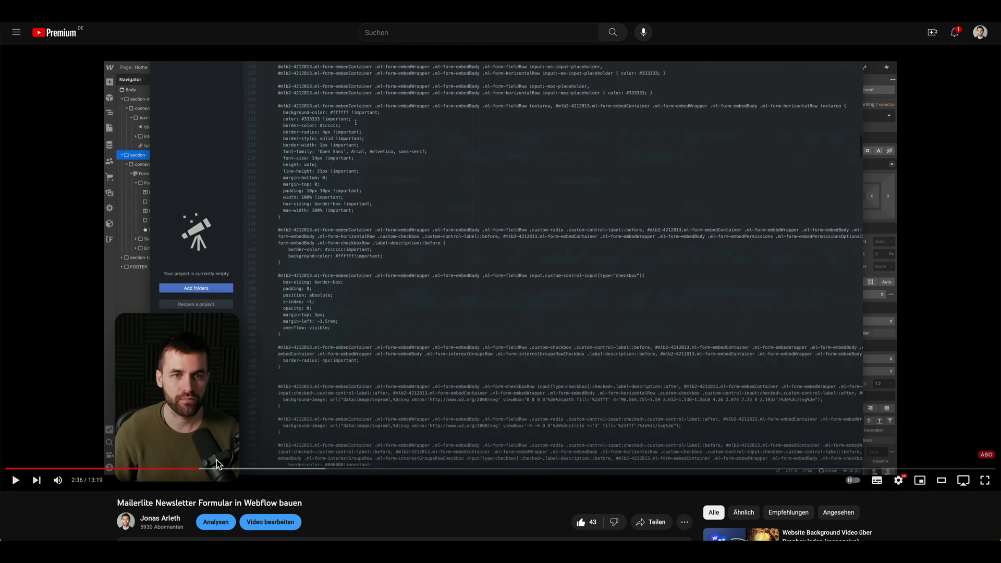
Step: Skim the video "Mailerlite Newsletter Formular in Webflow bauen" around the form field setup and HTML embed code sections
drag(117, 501, 309, 502)
click(309, 502)
click(167, 469)
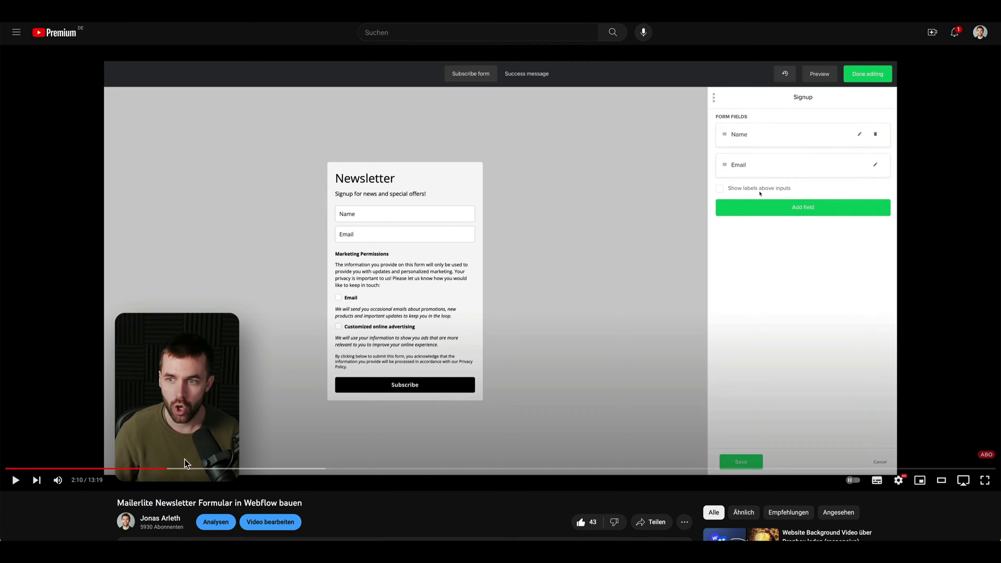
drag(177, 472, 191, 472)
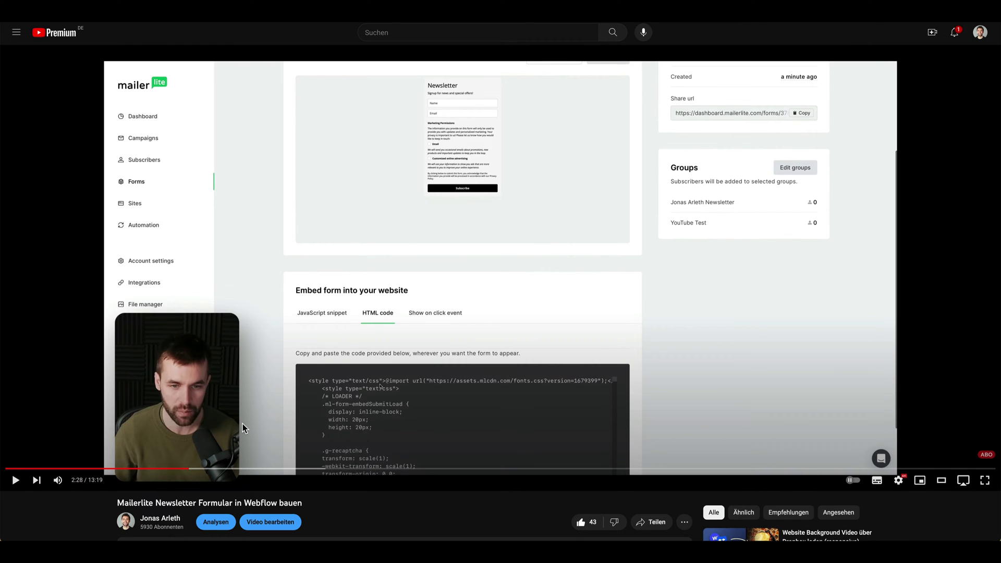
Step: Switch to the Webflow Designer and add a Form Block inside the p-xl-start div
key(super+Tab)
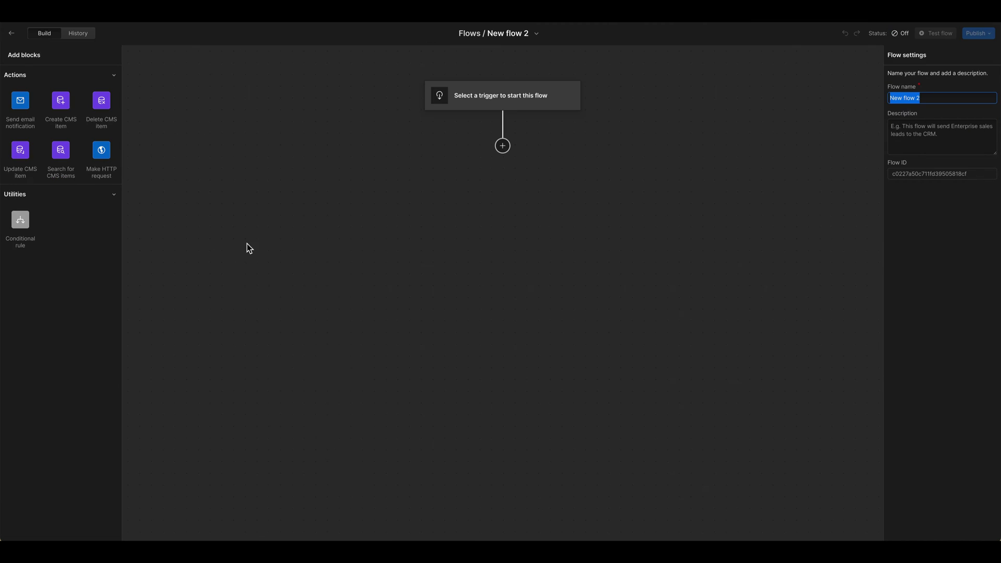
key(super+Tab)
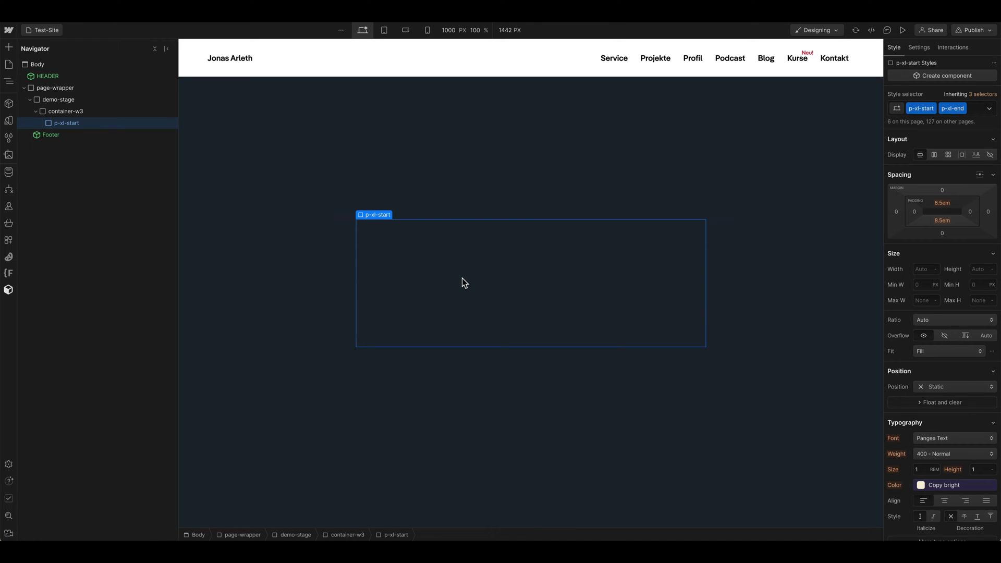
click(9, 48)
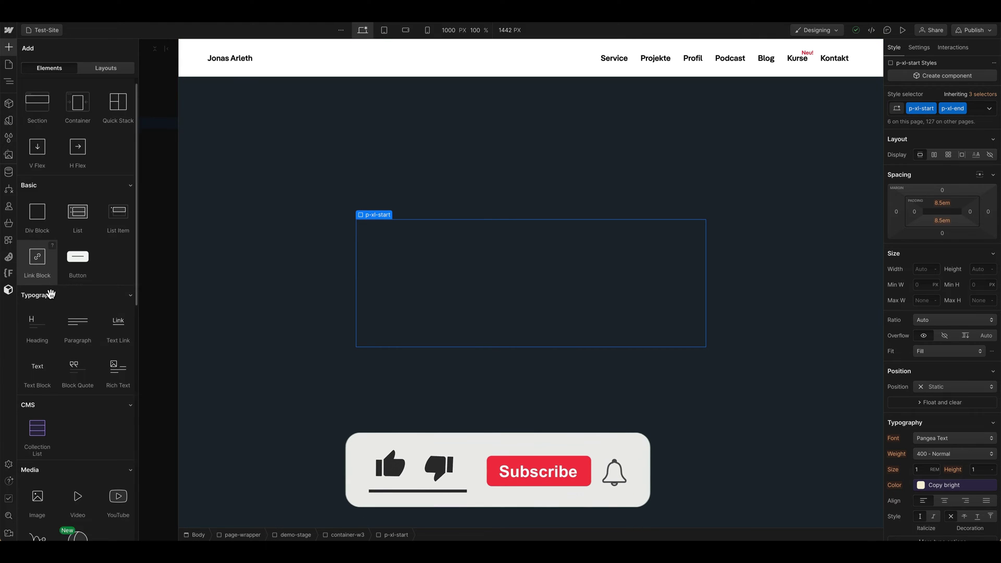
scroll(51, 295, down, 5)
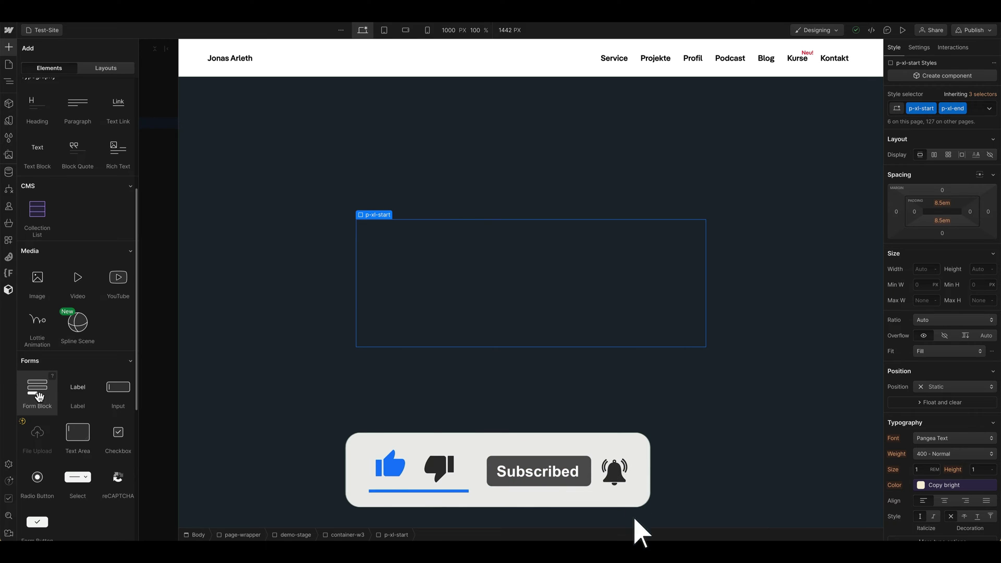
click(39, 397)
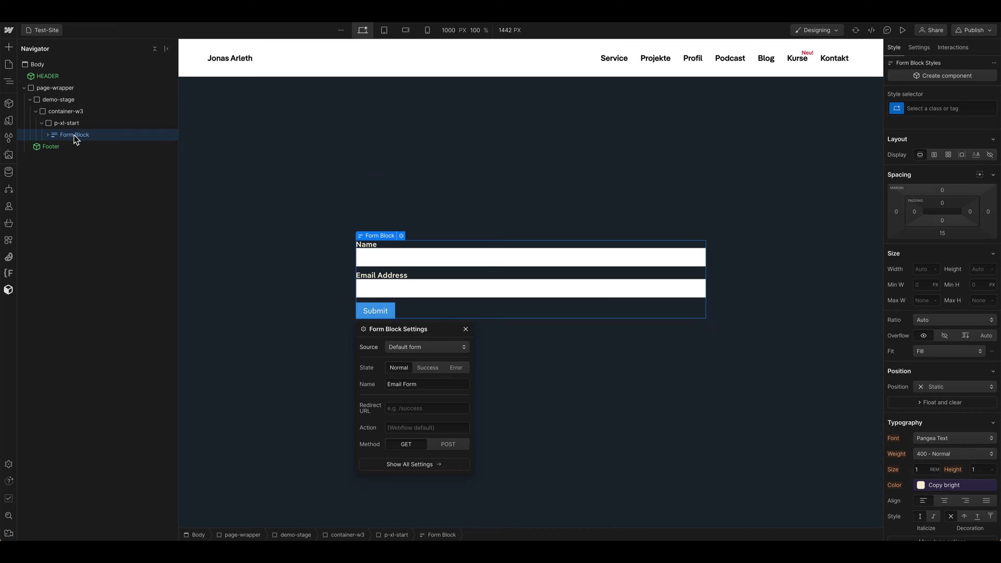
Step: Delete both field labels, Name and Email Address, from the form inside the new Form Block
key(ctrl+plus)
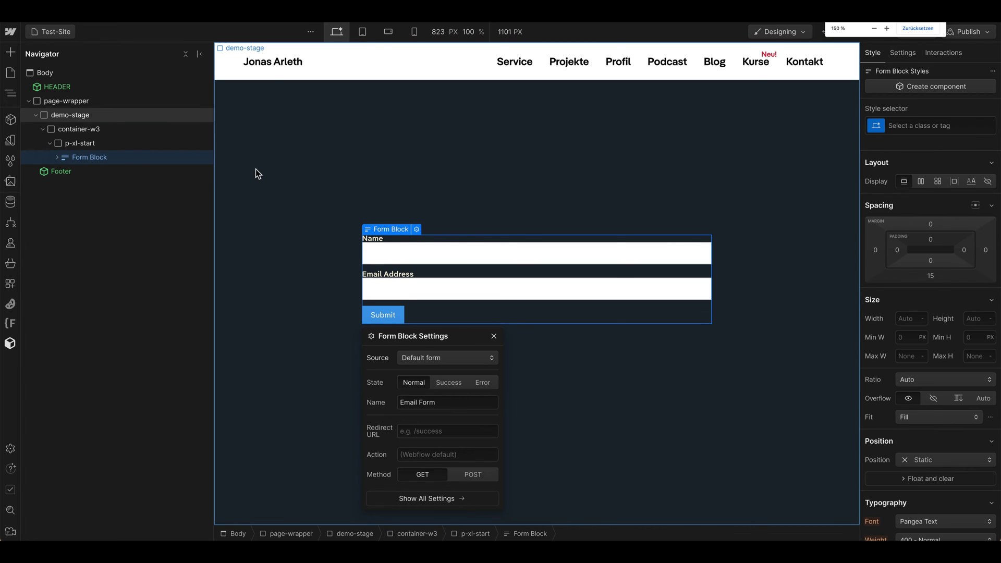
click(55, 158)
click(65, 171)
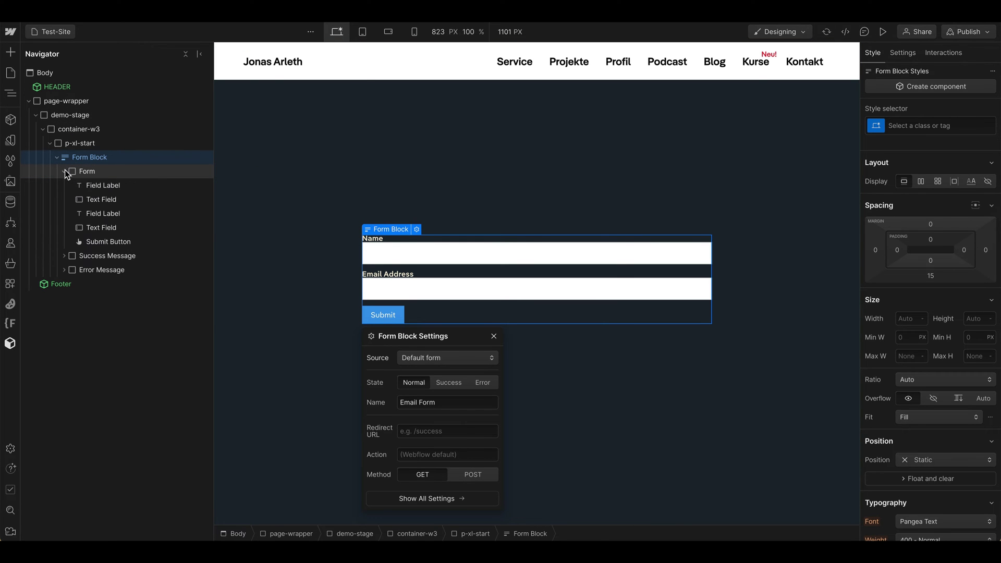
click(128, 188)
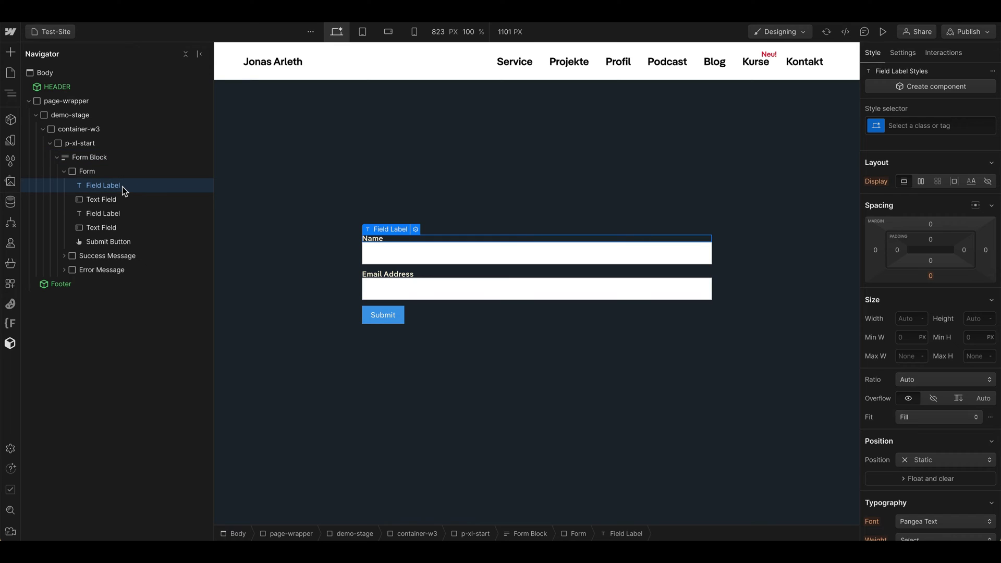
key(Delete)
click(120, 202)
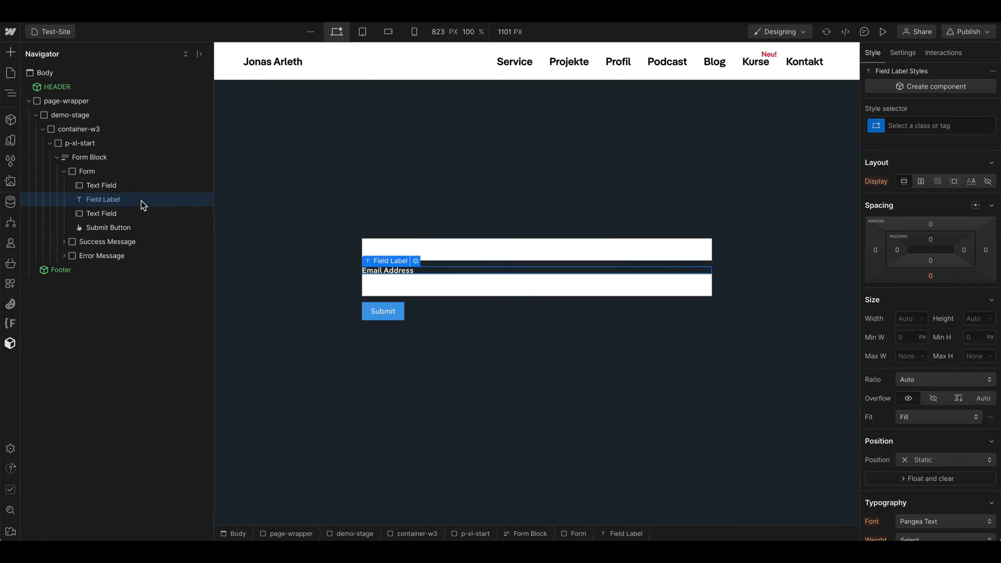
key(Delete)
Step: Create the class newsletter-form-demo on the form element that holds the two text fields and submit button
click(105, 187)
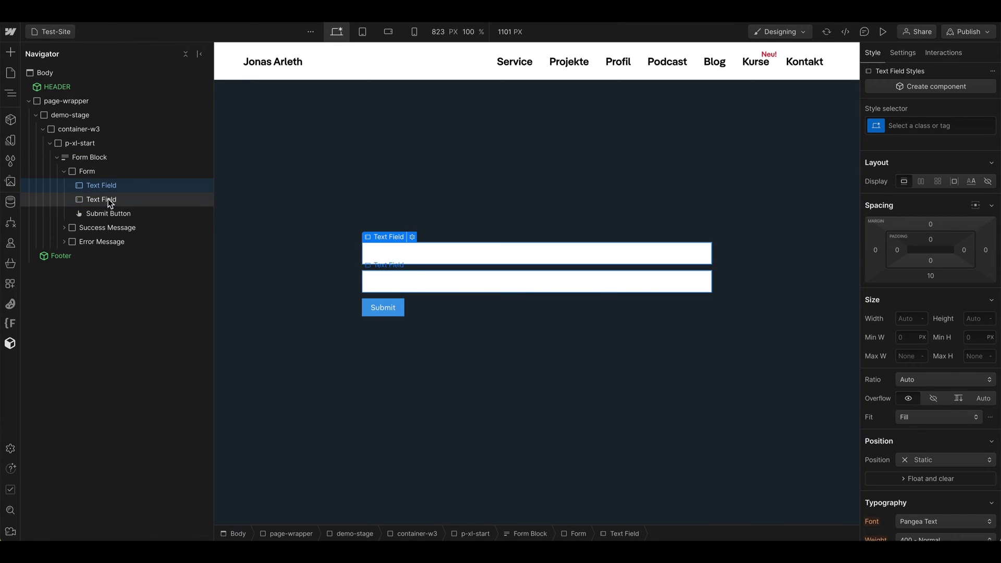
click(108, 198)
click(108, 174)
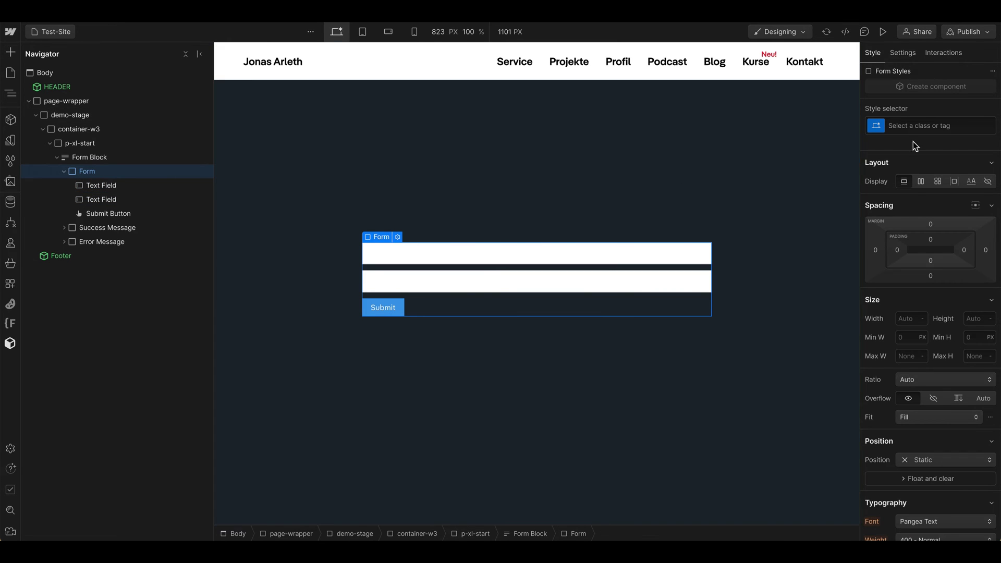
click(915, 126)
text(ne)
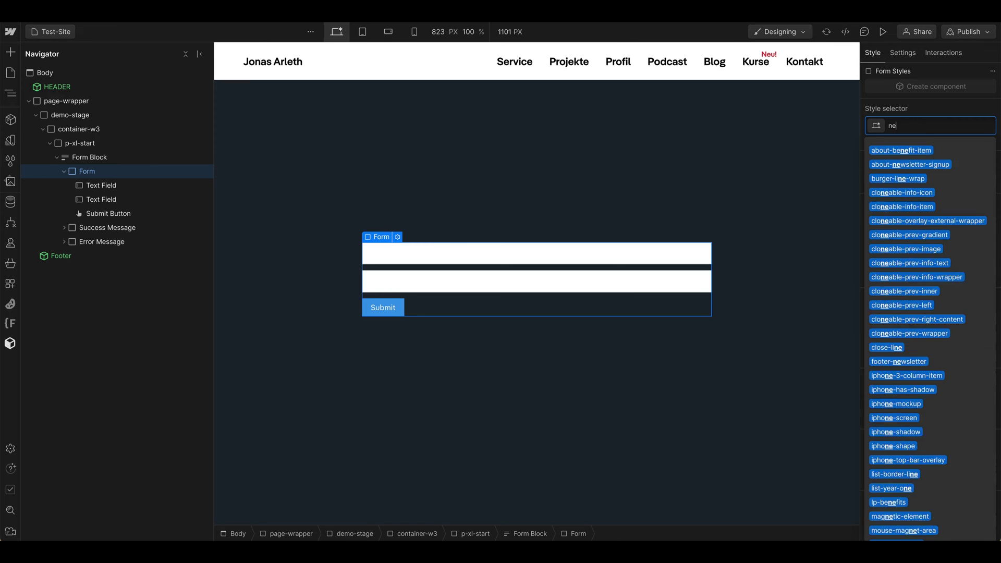
text(wsletter-form-demo)
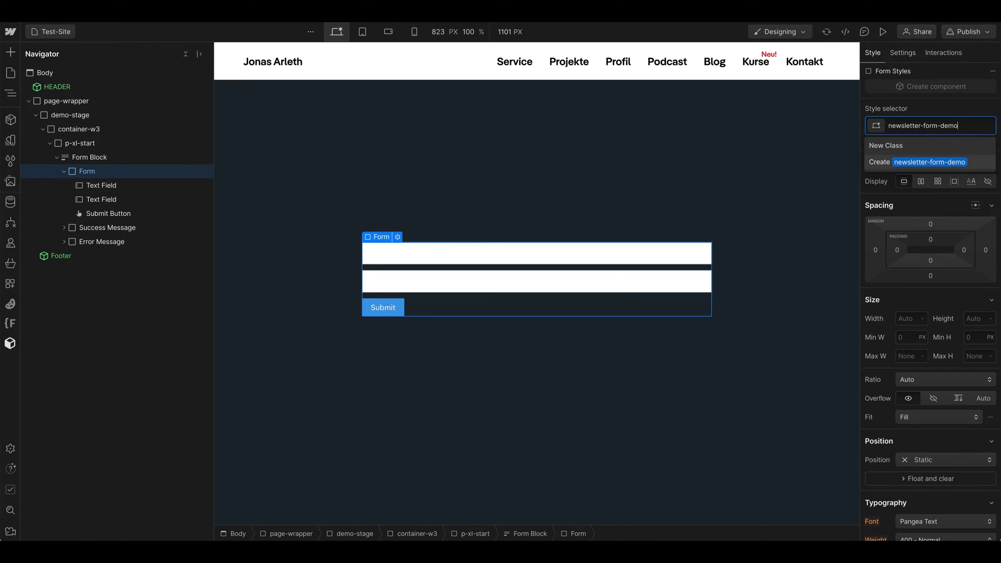
key(Return)
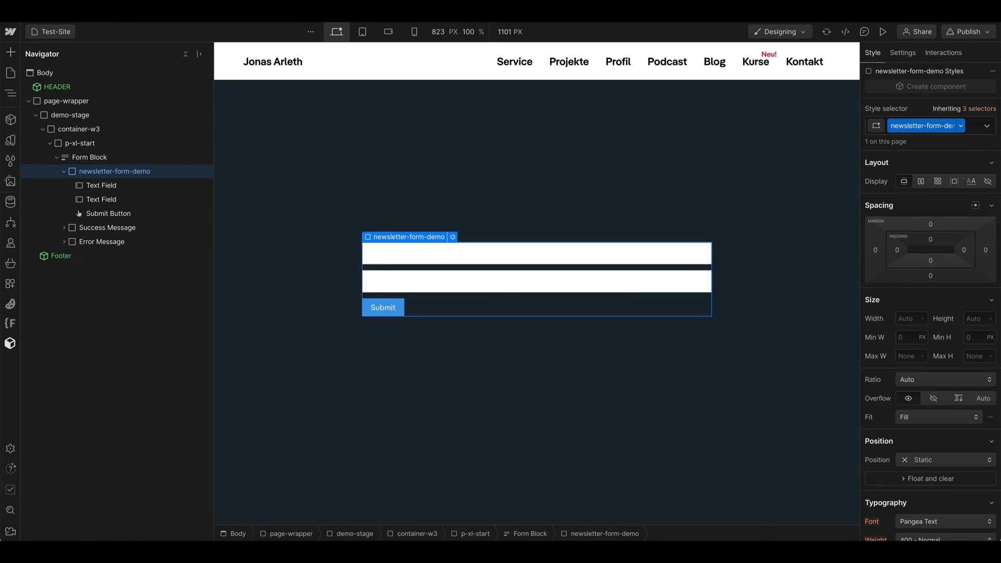
Step: Set the form's layout to vertical flex with a gap of 1em
click(921, 181)
click(959, 205)
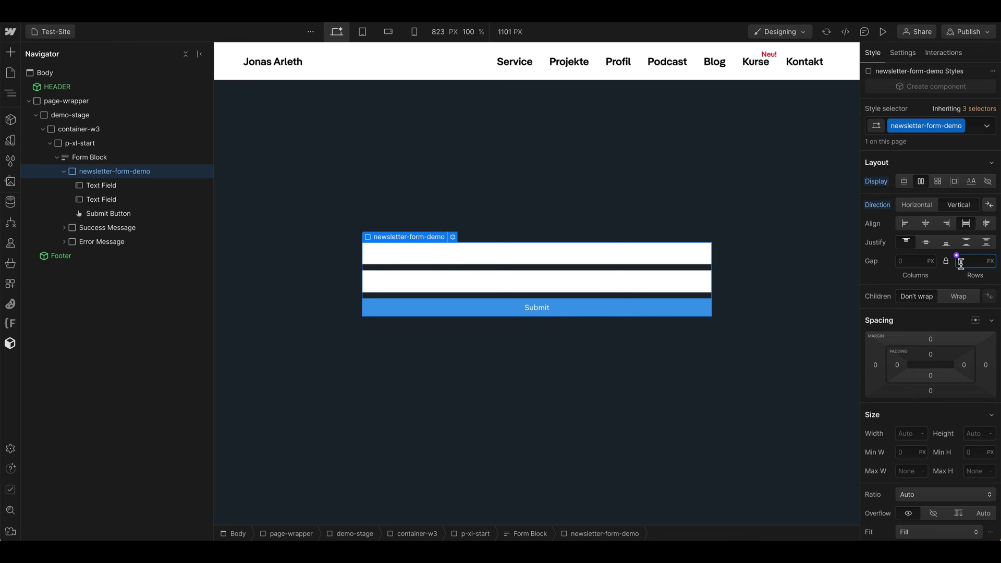
text(1em)
key(Return)
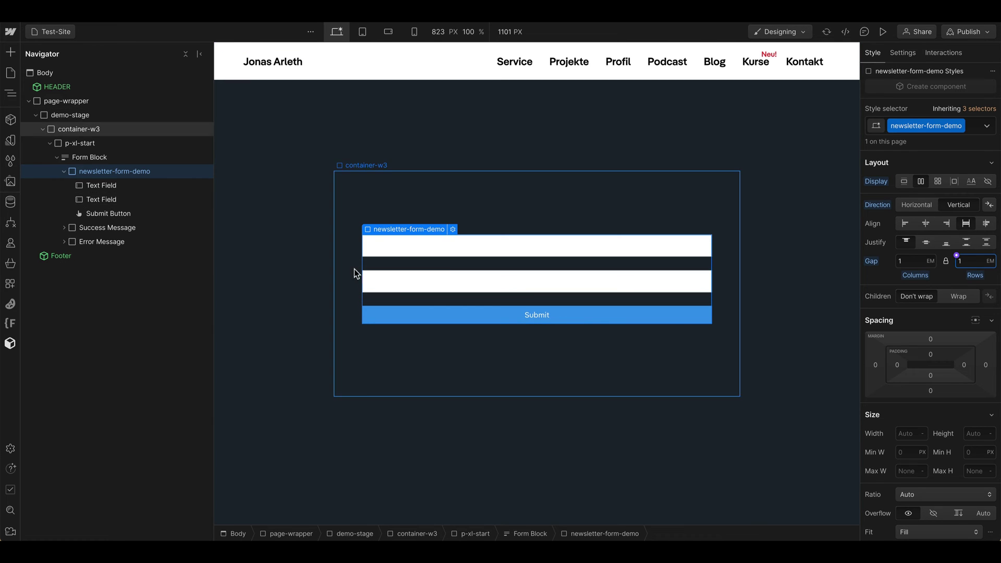
Step: Apply the existing class input-field to both text fields of the form
click(427, 254)
click(903, 125)
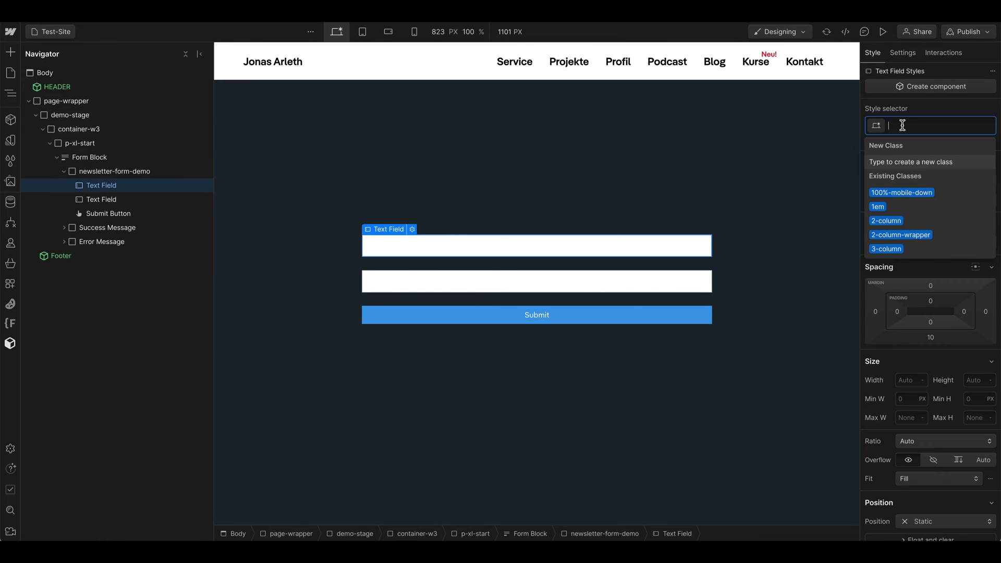
text(input)
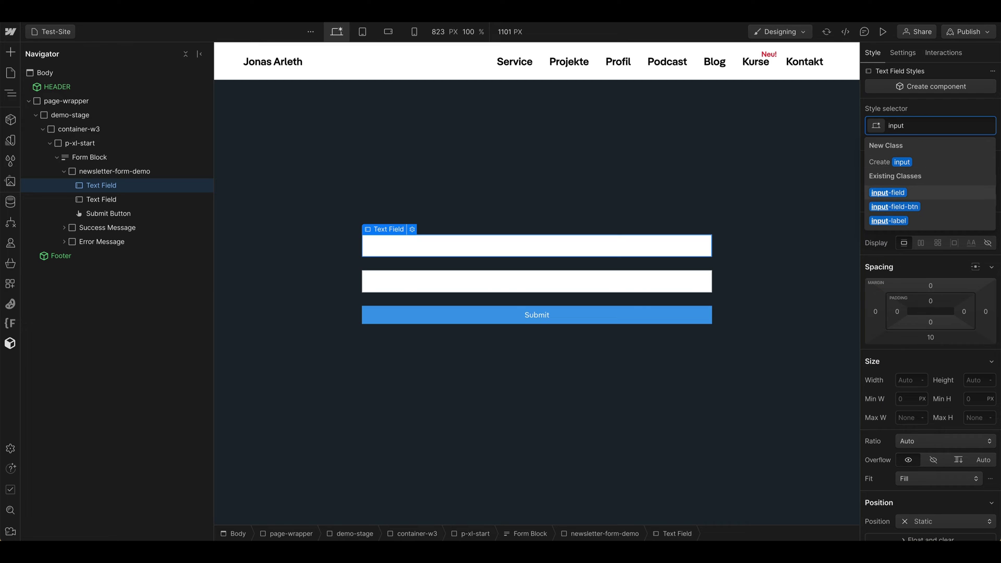
key(Return)
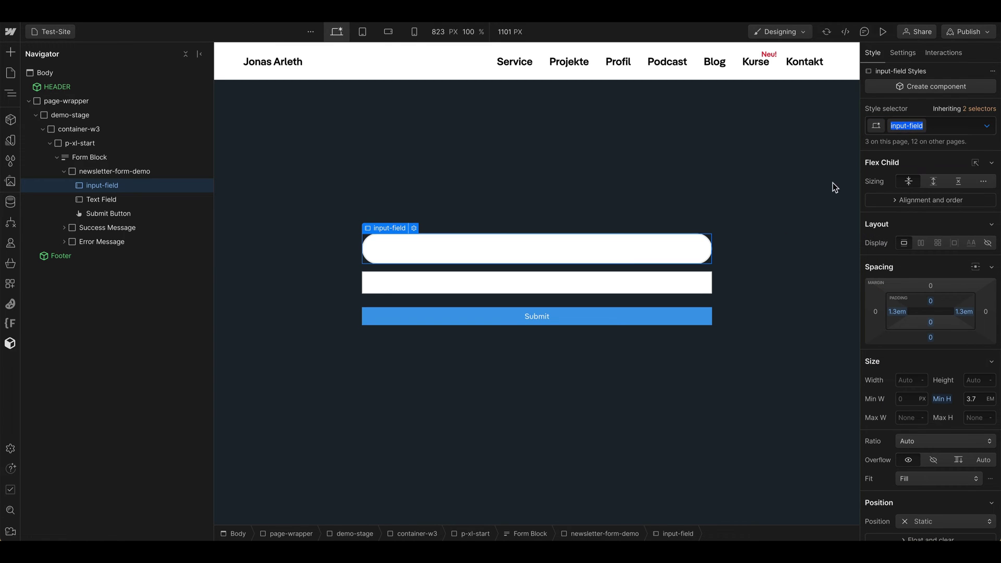
click(680, 287)
click(914, 126)
text(input-fie)
key(Return)
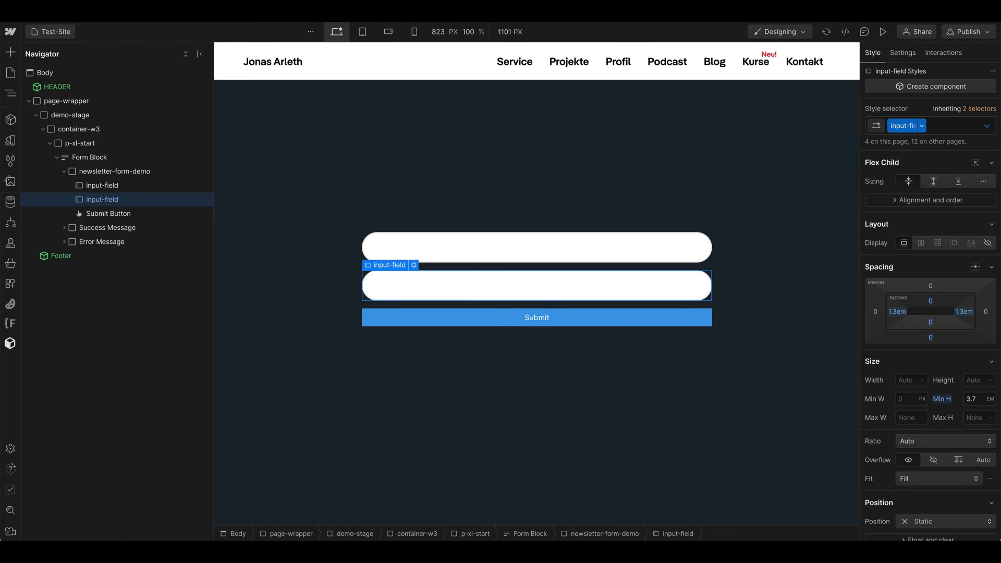
Step: Apply the existing class button to the form's Submit button
click(681, 316)
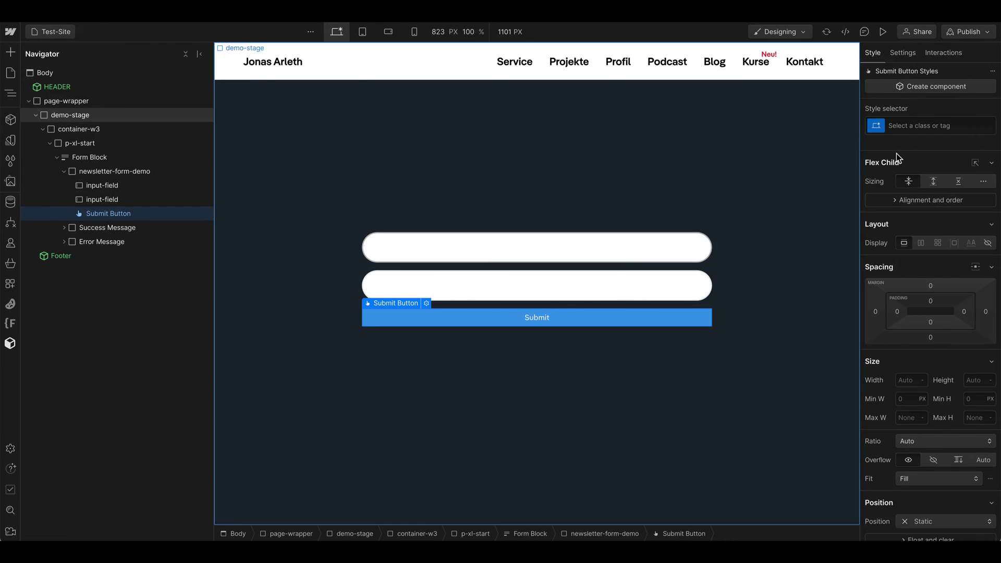
click(919, 125)
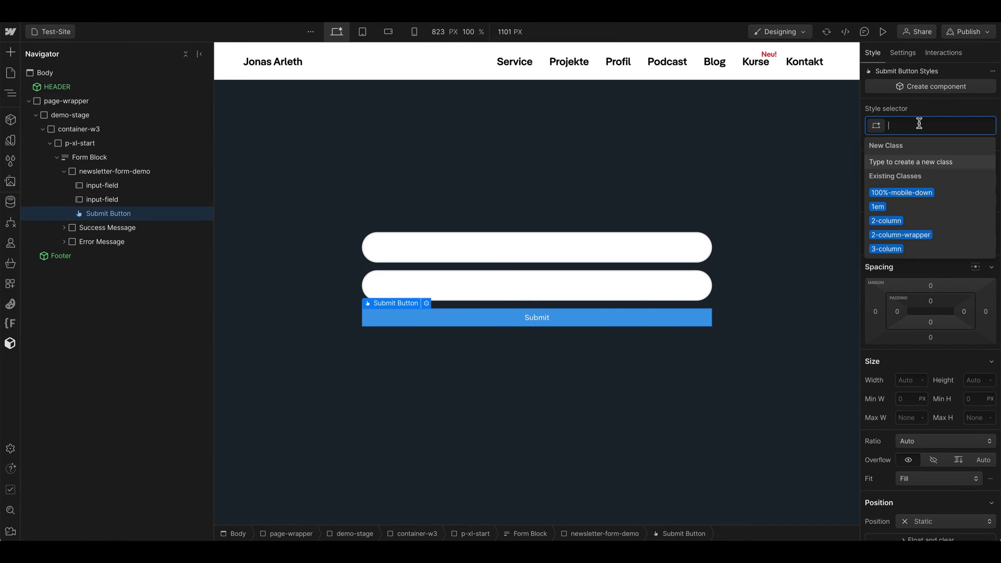
text(button)
key(Return)
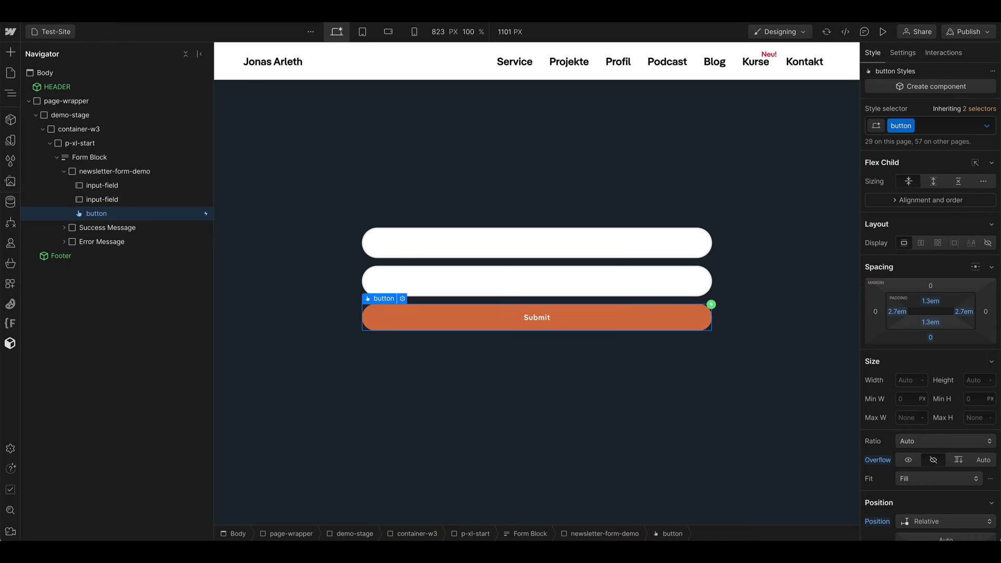
click(648, 125)
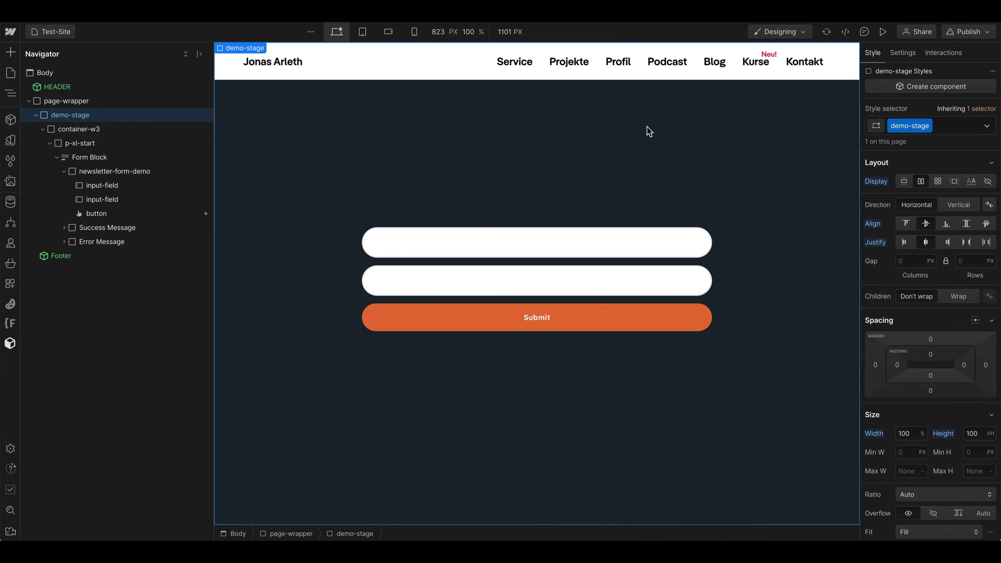
Step: In the first input field's settings, set the field name to Name and the placeholder to Name
click(553, 232)
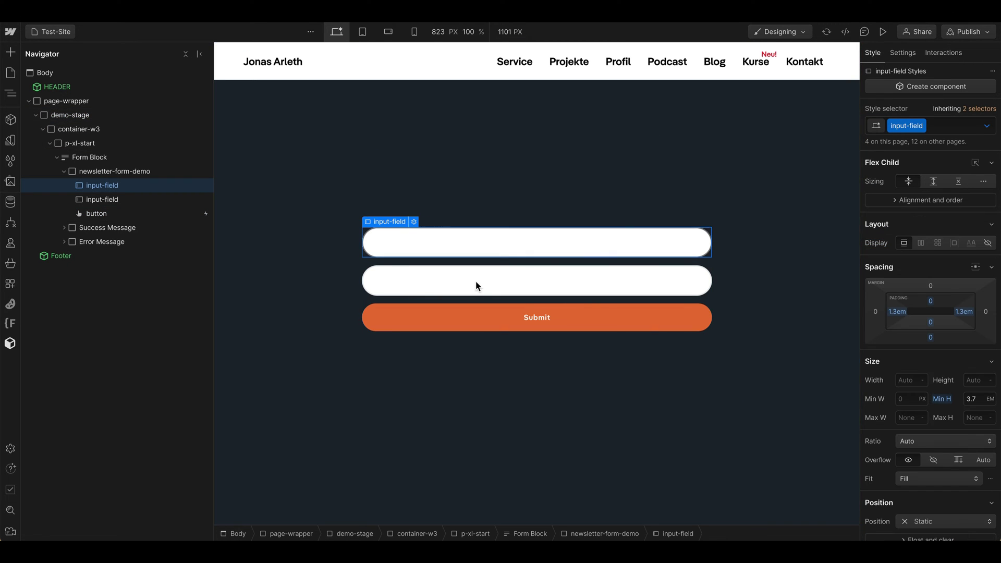
click(420, 277)
click(416, 244)
key(d)
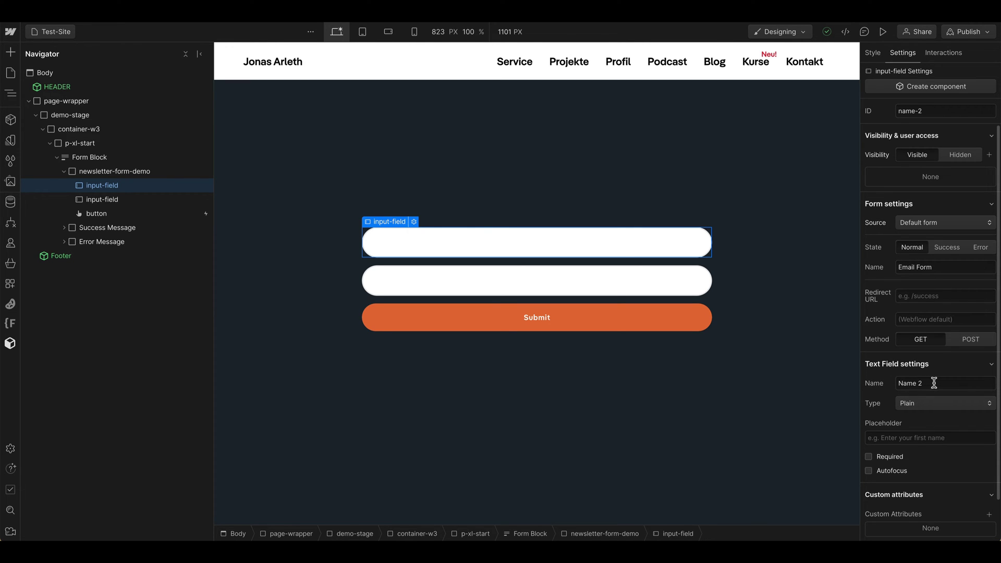
drag(933, 384, 879, 386)
text(Na)
click(910, 434)
text(name)
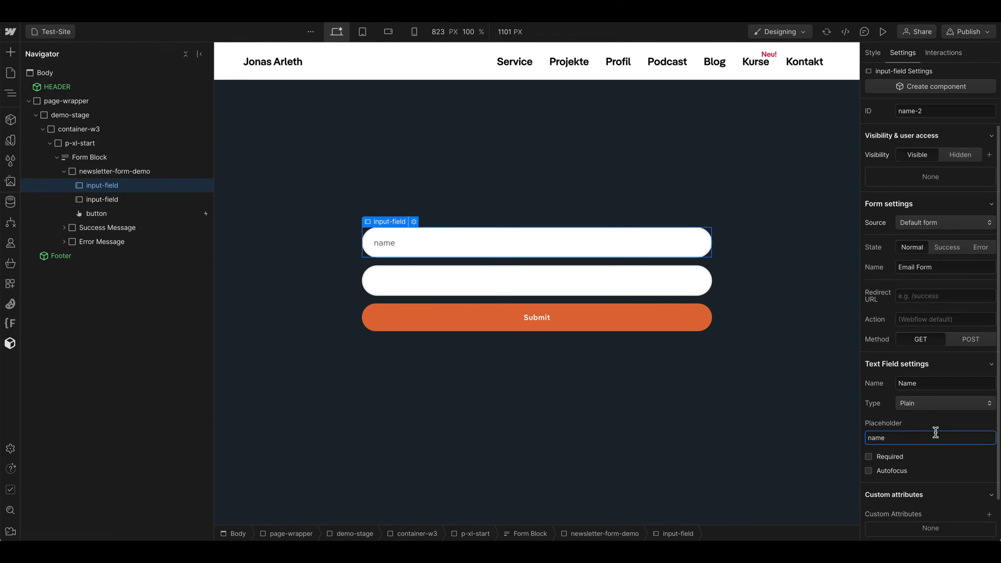
key(Home)
key(shift+Right)
text(N)
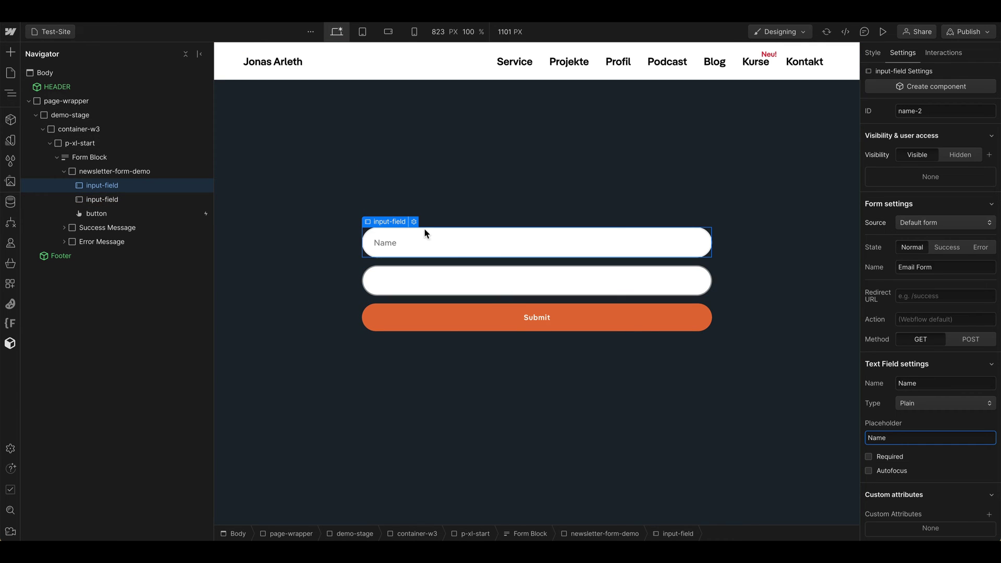
Step: In the second input field's settings, set the field name to Email and the placeholder to Email
click(553, 291)
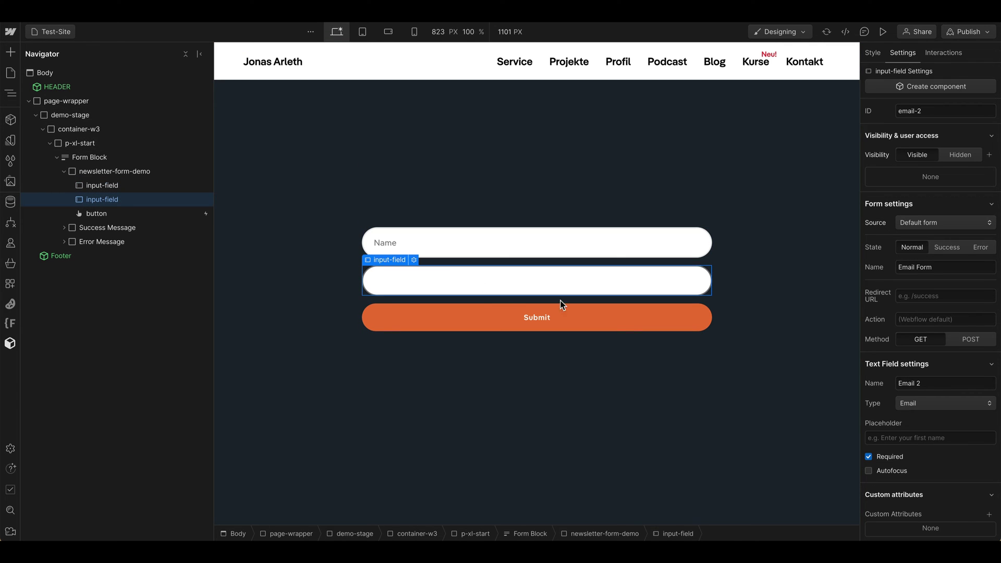
click(923, 384)
key(BackSpace)
key(BackSpace)
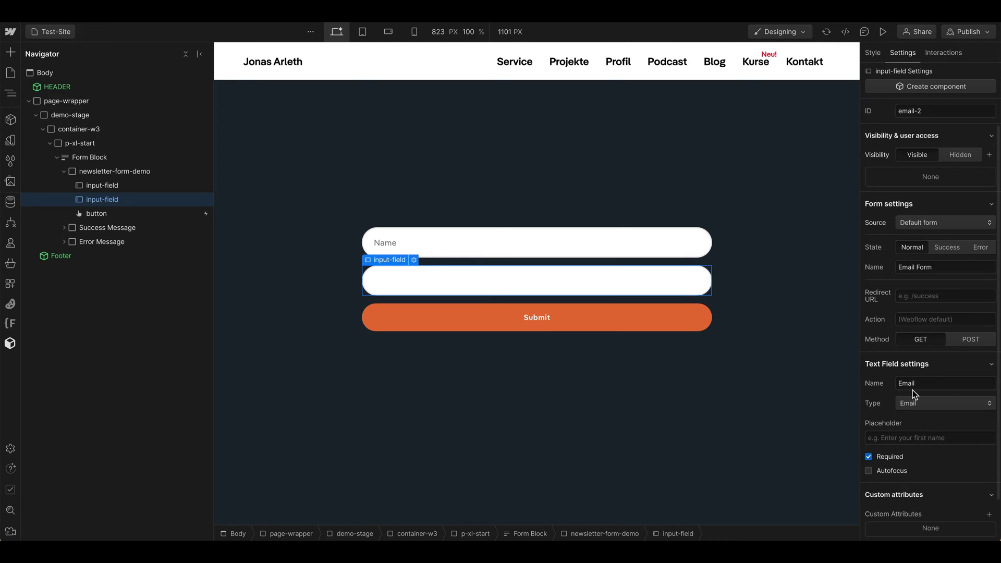
click(896, 440)
text(Email)
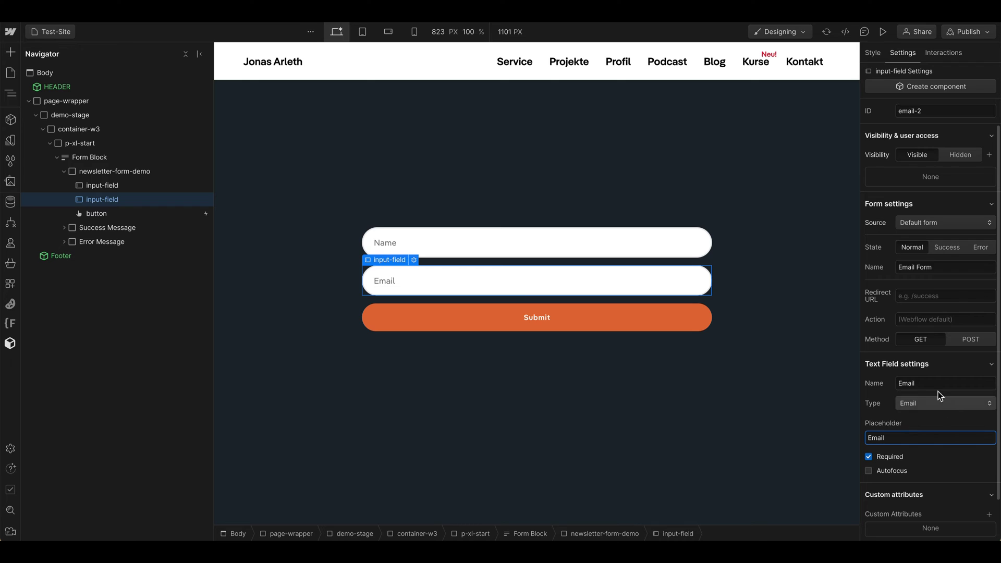
key(Return)
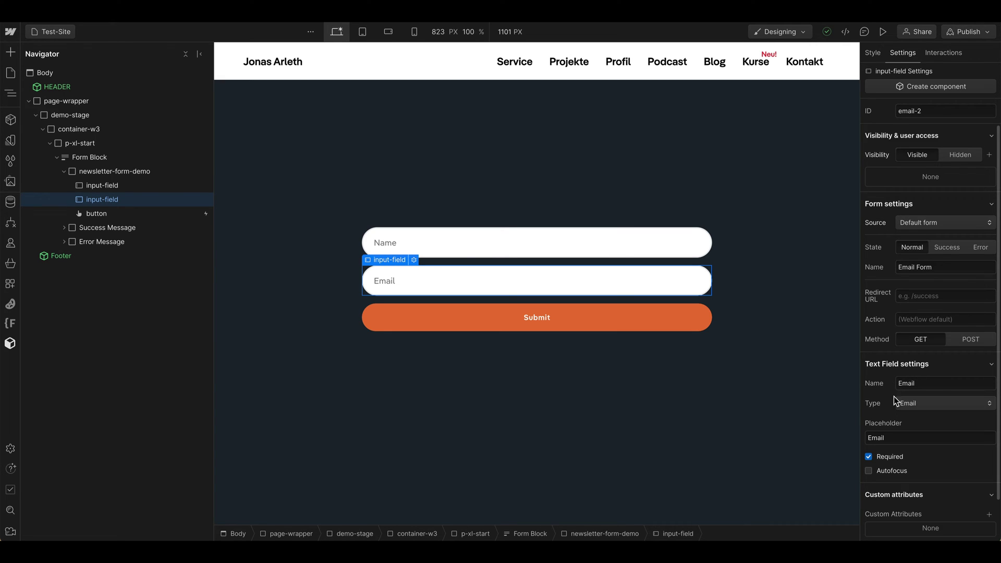
Step: Change the second input field's ID to email
click(929, 111)
key(BackSpace)
key(BackSpace)
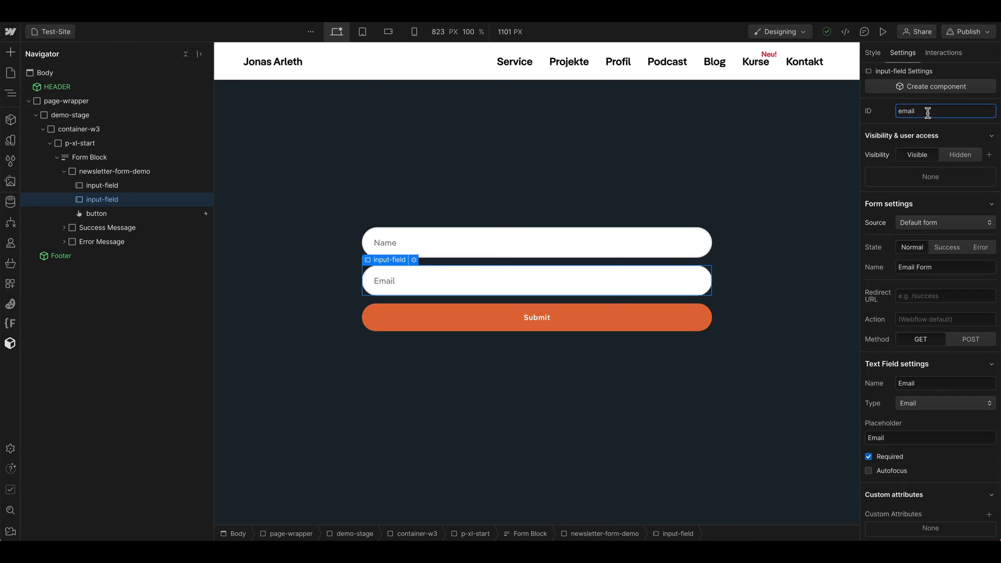
Step: Complete the second input field's ID as email-2 and make the Name field required
text(-2)
click(572, 236)
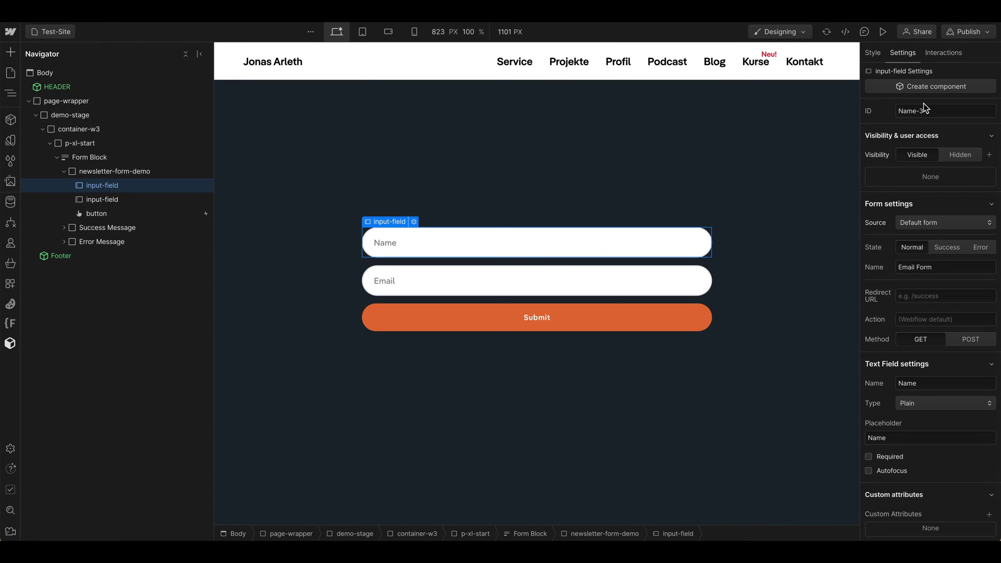
click(653, 269)
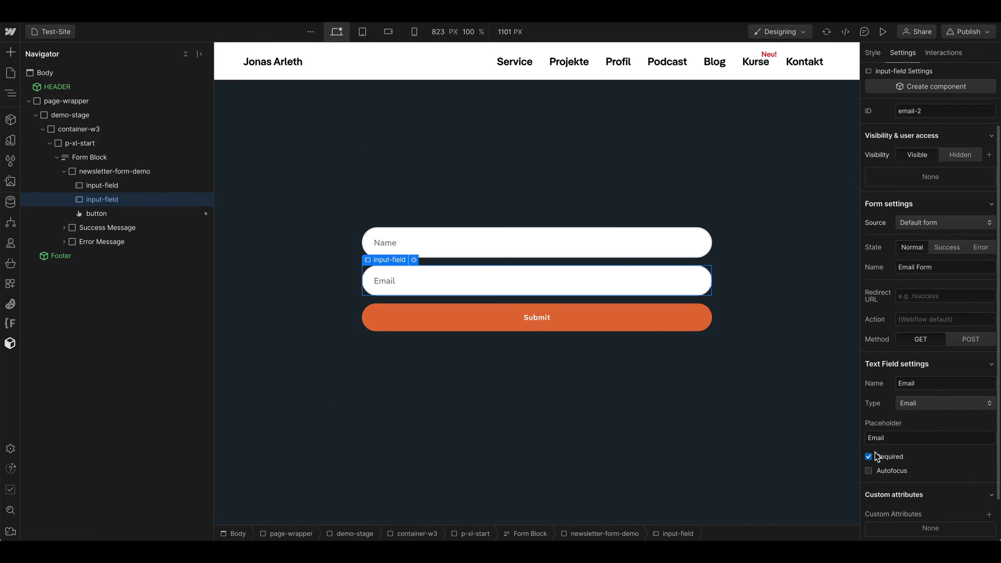
click(634, 253)
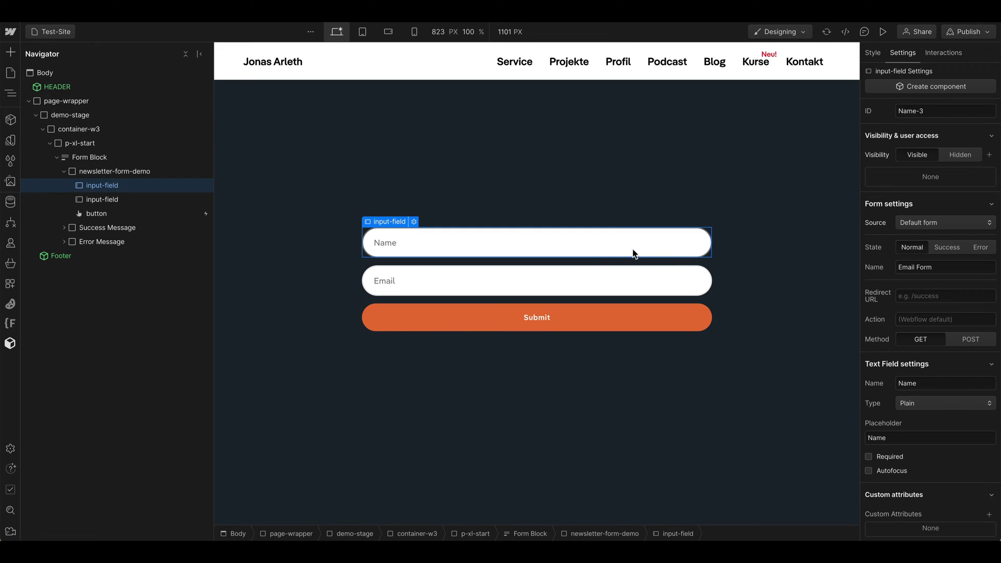
click(869, 458)
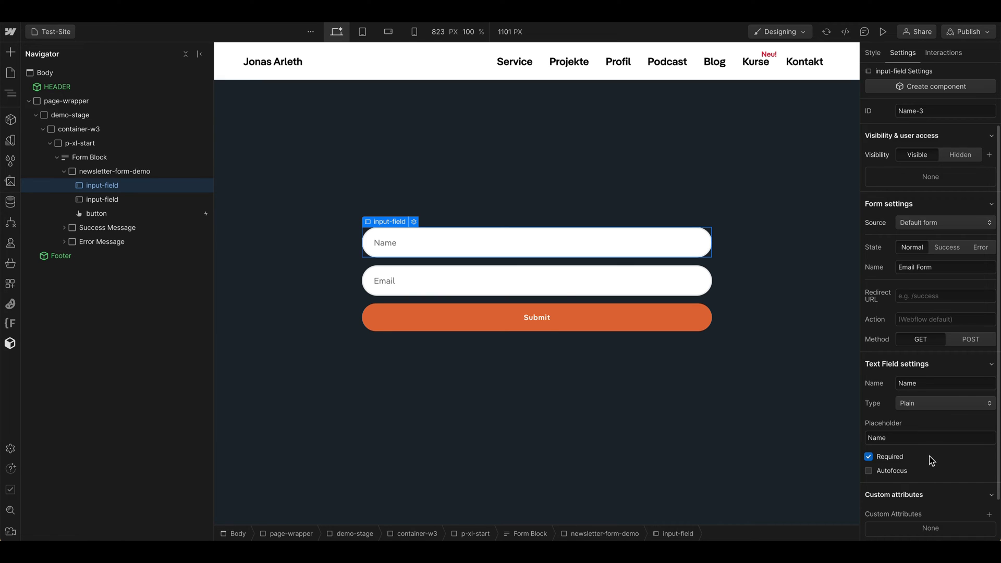
Step: Set the submit button's text to "Anmelden" and its waiting text to "Bitte warten..."
click(481, 294)
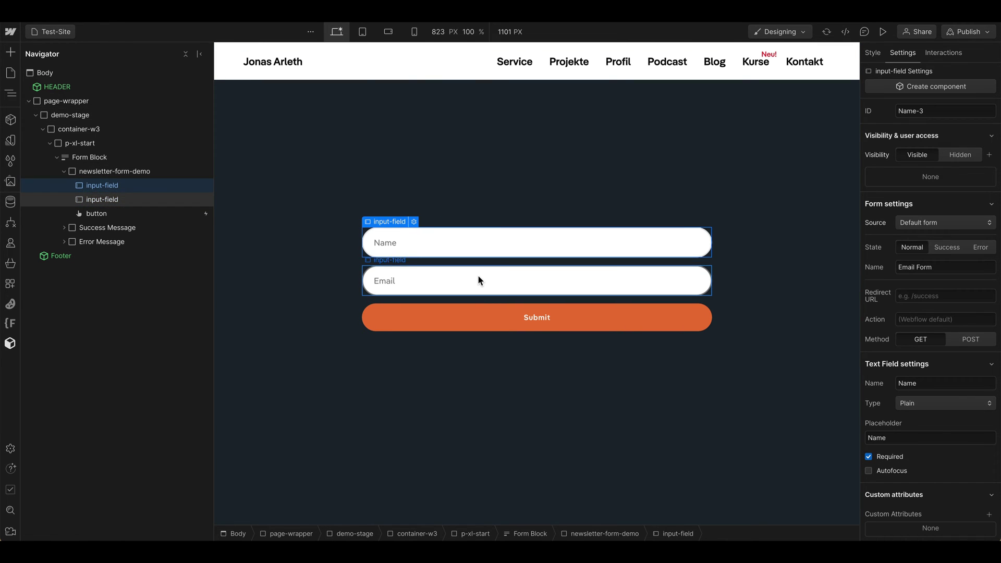
click(486, 316)
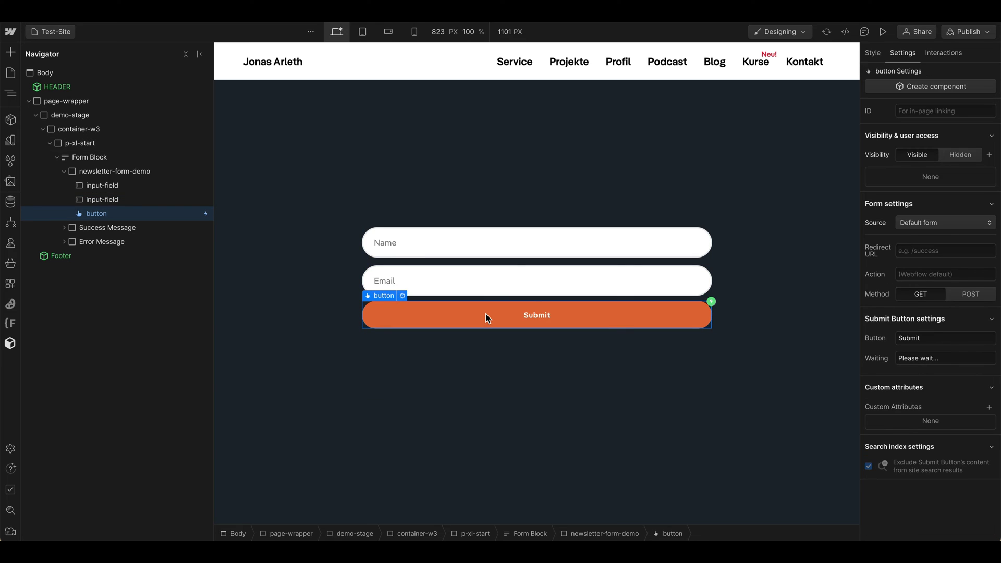
click(916, 337)
key(ctrl+a)
text(A)
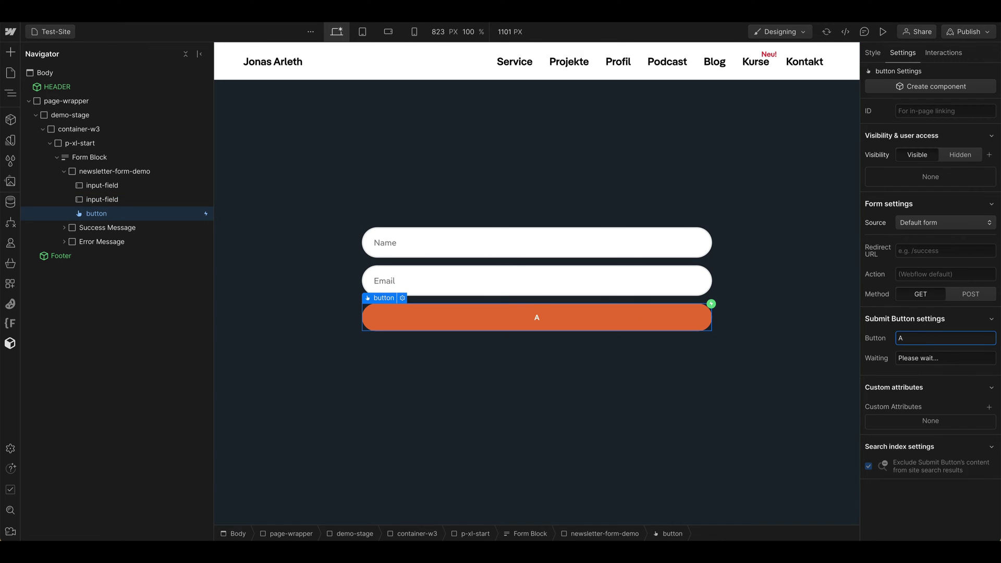
text(nmelden)
click(940, 355)
key(ctrl+a)
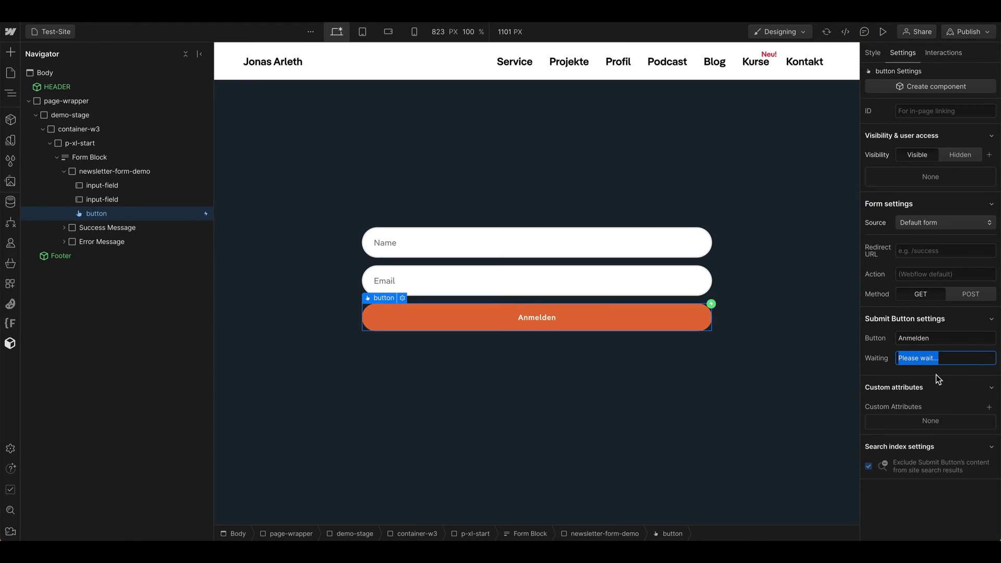
text(Bitte)
click(879, 345)
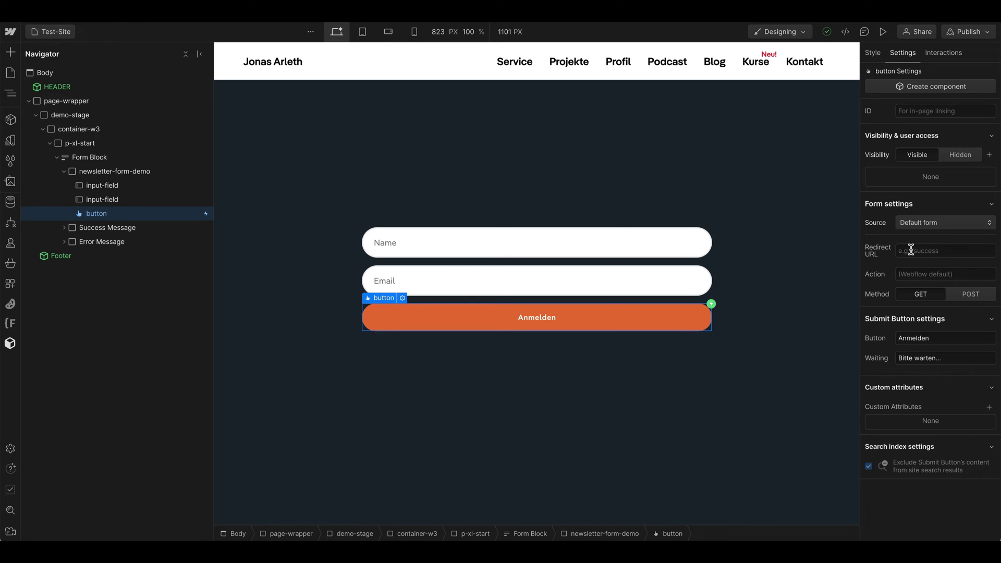
Step: Examine the form's structure and settings, from the email field up to the enclosing Form Block
click(102, 200)
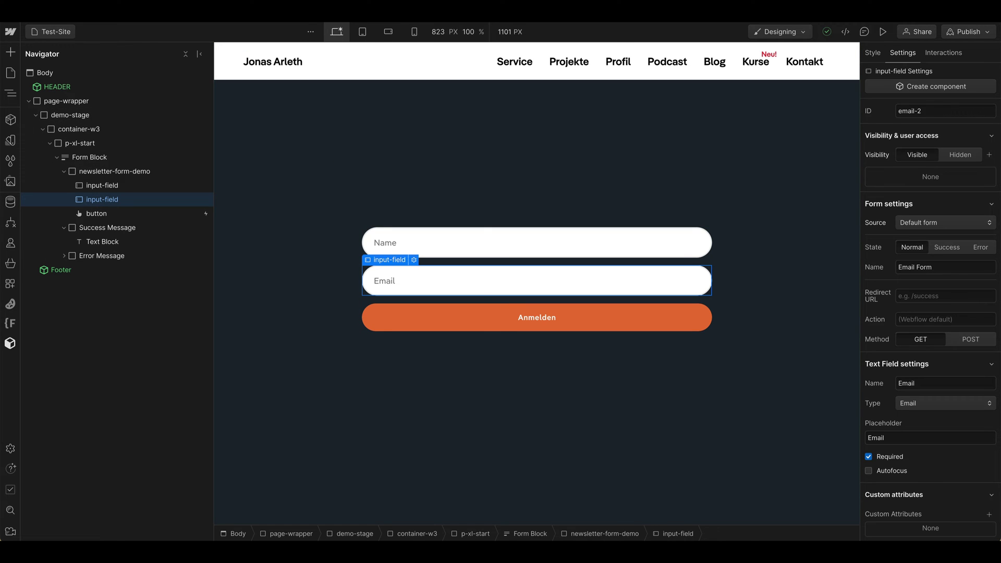
drag(213, 101, 197, 104)
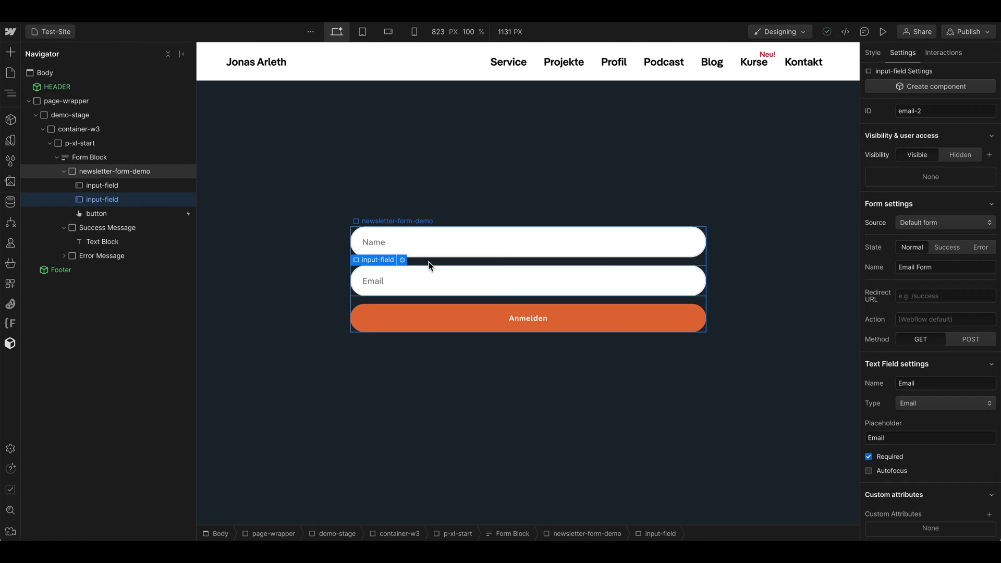
click(119, 171)
click(96, 159)
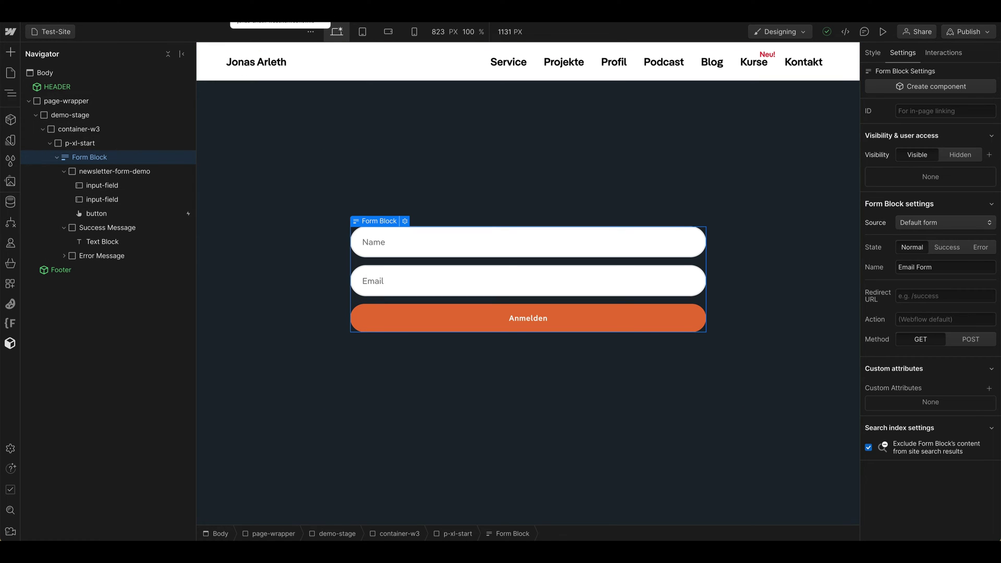
click(64, 172)
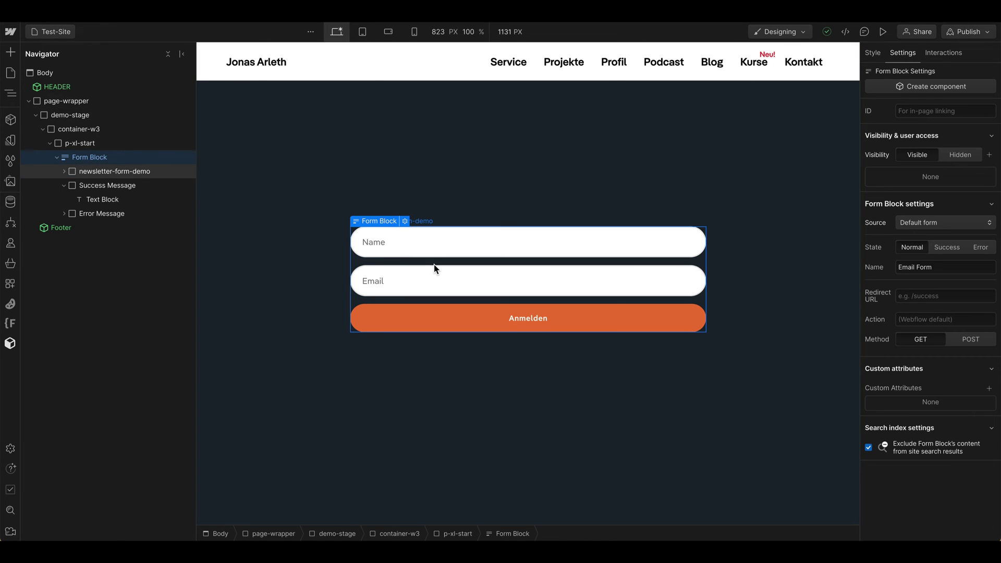
click(100, 163)
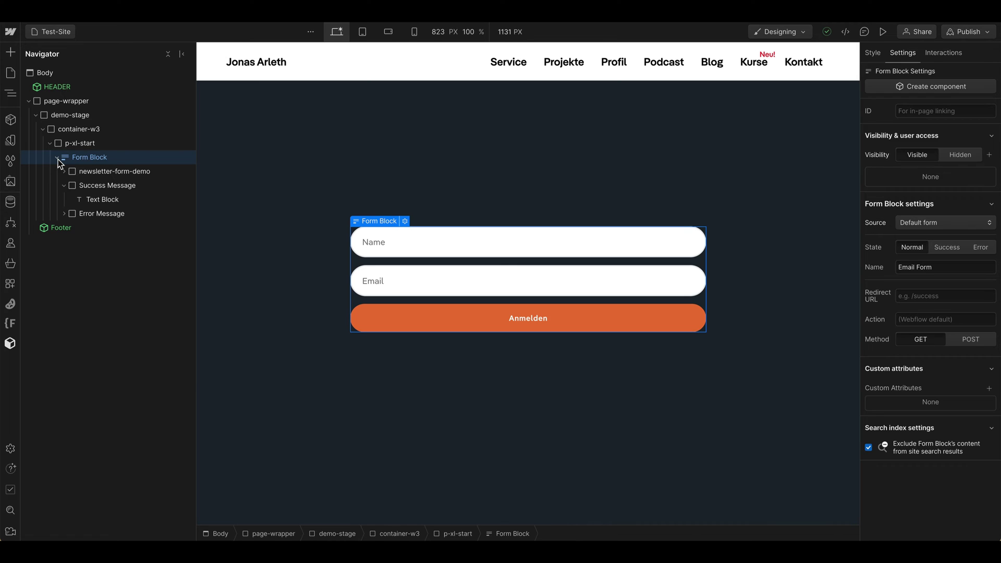
click(11, 223)
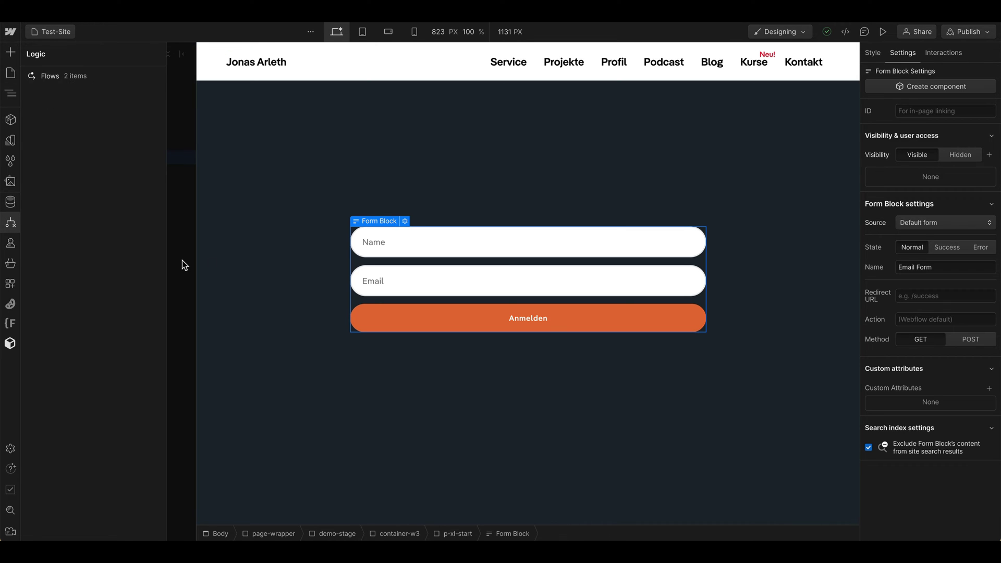
click(387, 263)
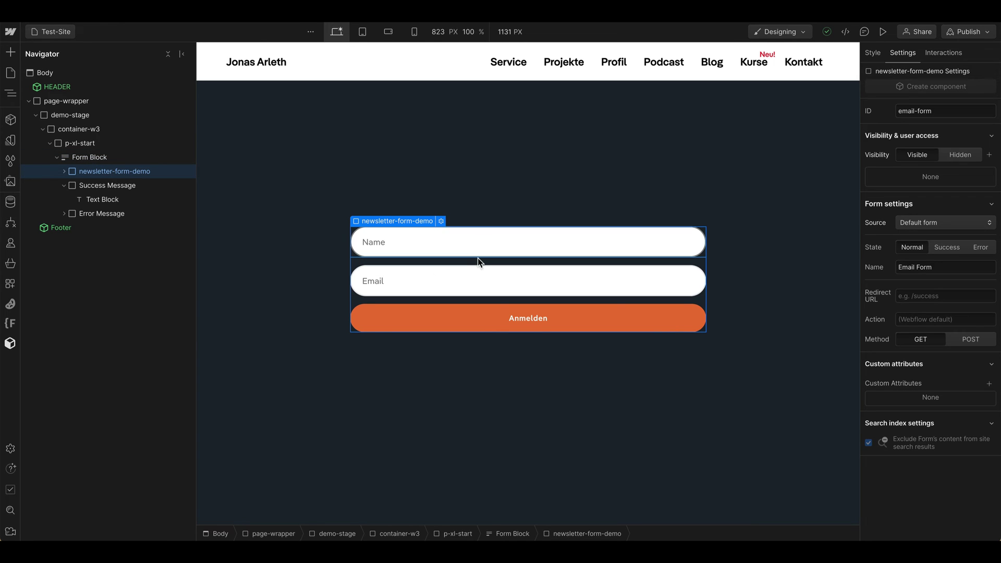
Step: Open the site's logic flows and delete the empty flow "New flow 2"
click(14, 226)
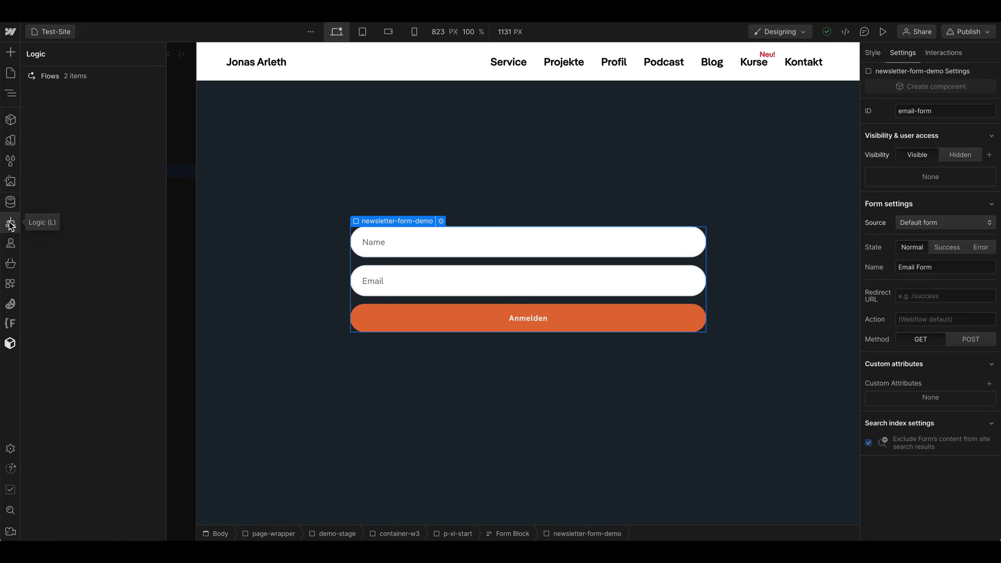
click(89, 76)
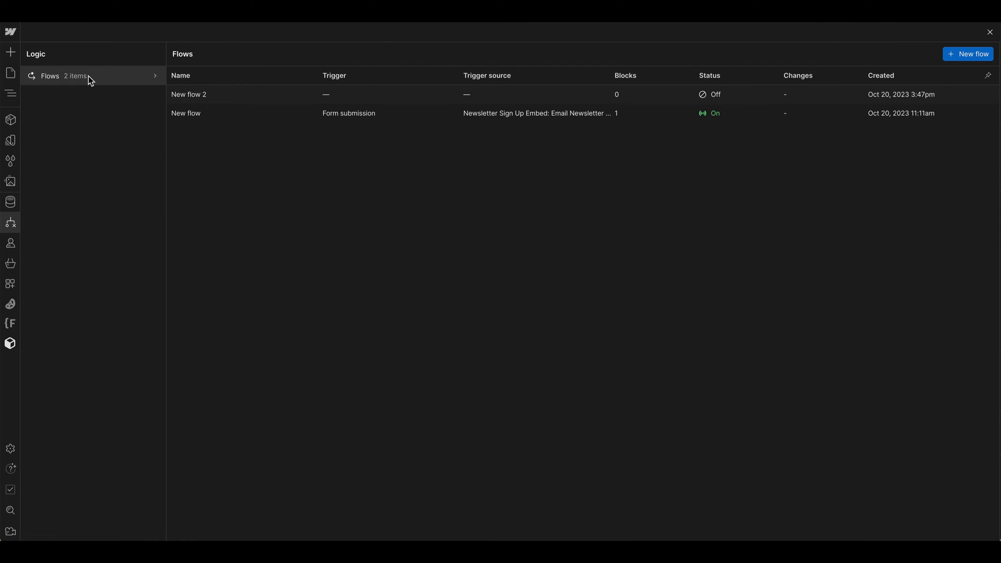
click(659, 96)
click(544, 37)
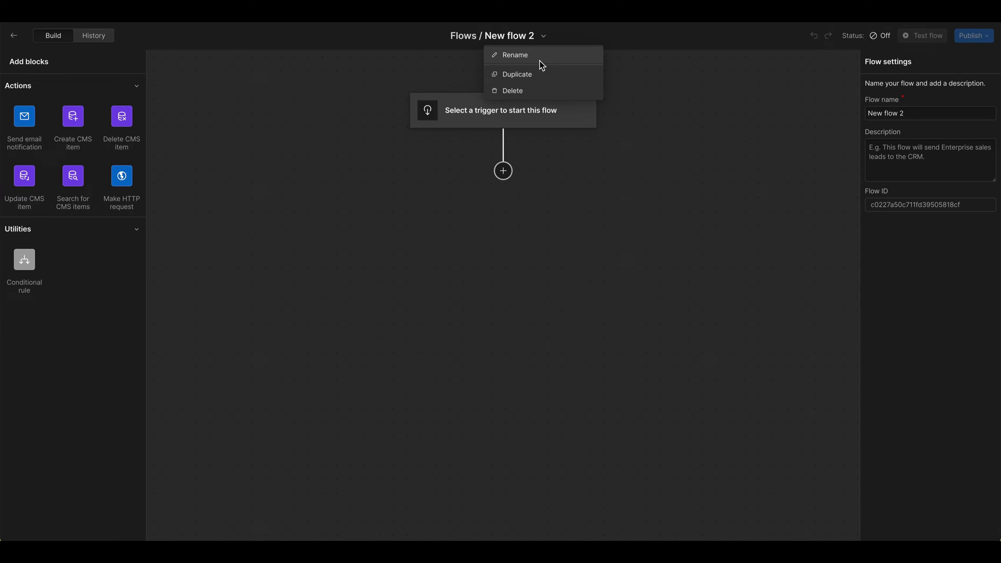
click(522, 90)
click(612, 315)
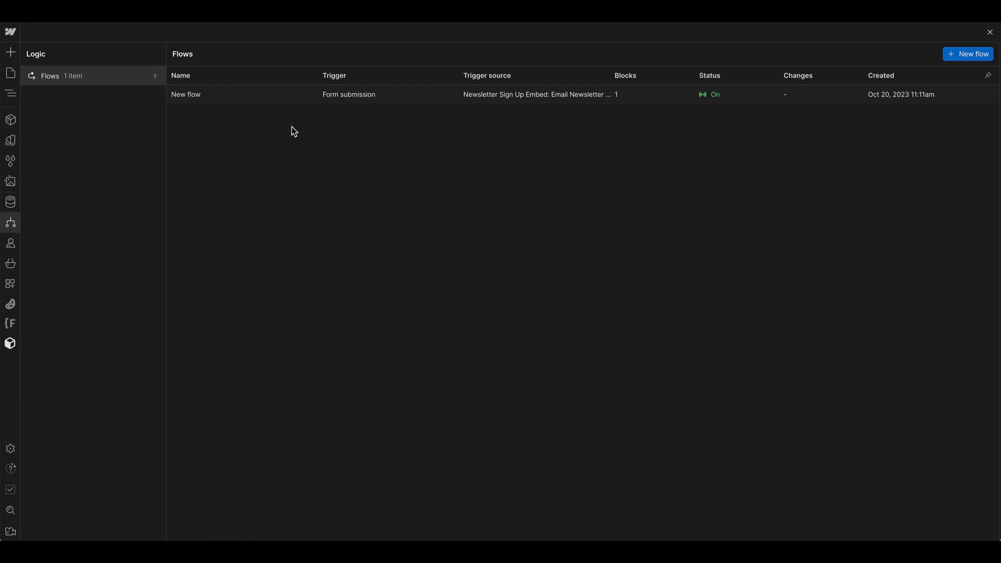
Step: Create a new flow and name it "Mailerlite Demo", leaving its description empty
click(961, 54)
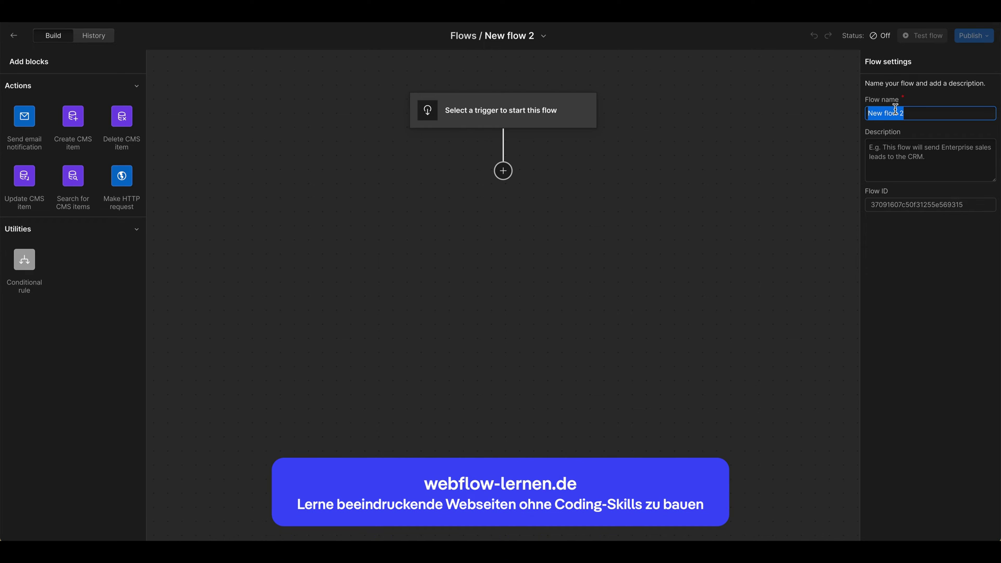
text(Mailerlite Deo)
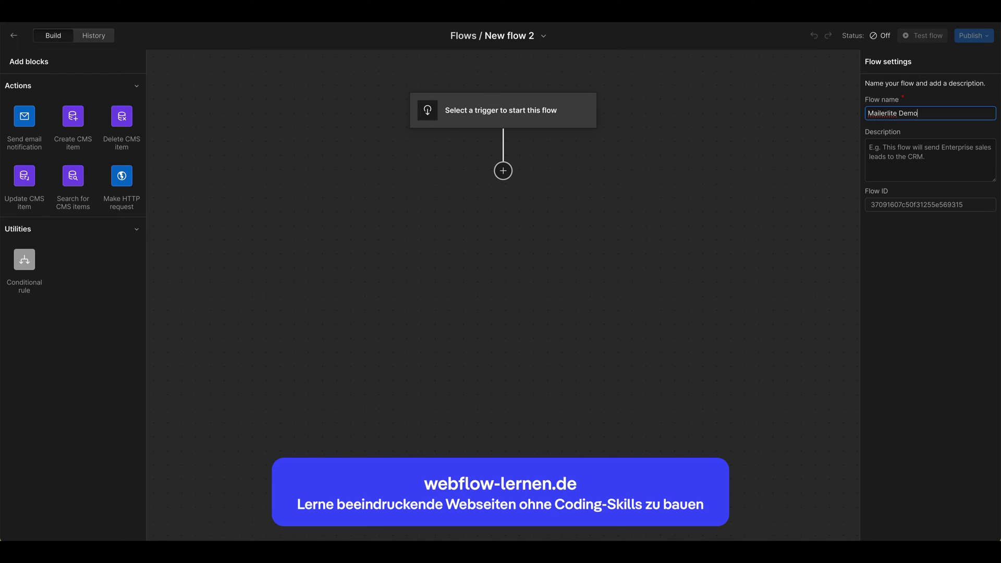
click(897, 154)
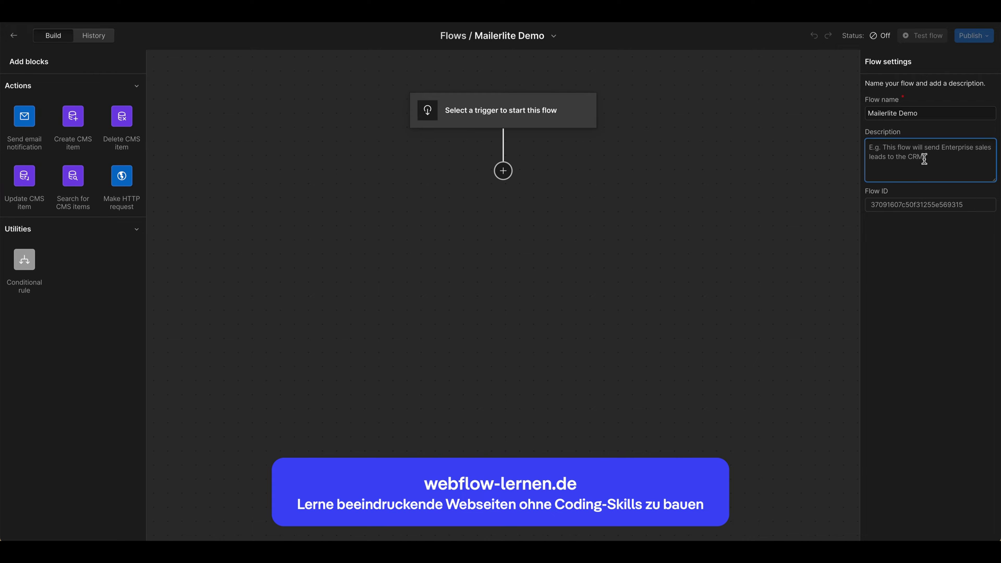
click(532, 107)
click(887, 116)
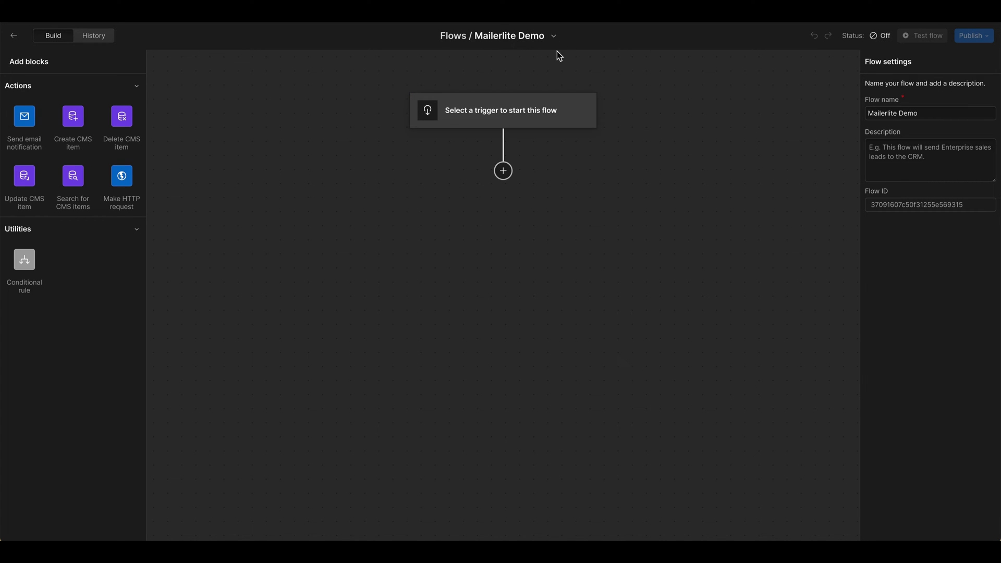
click(554, 36)
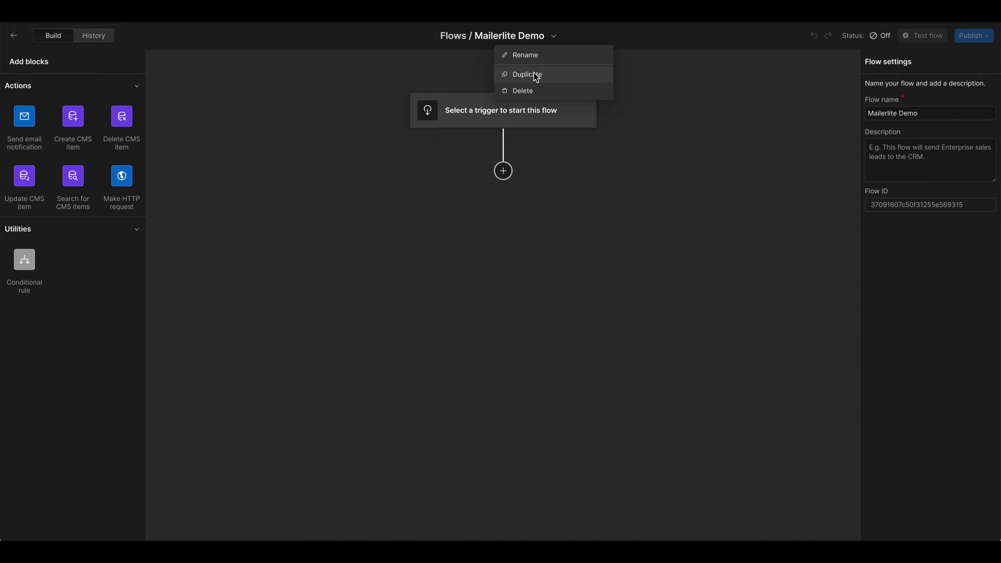
click(560, 37)
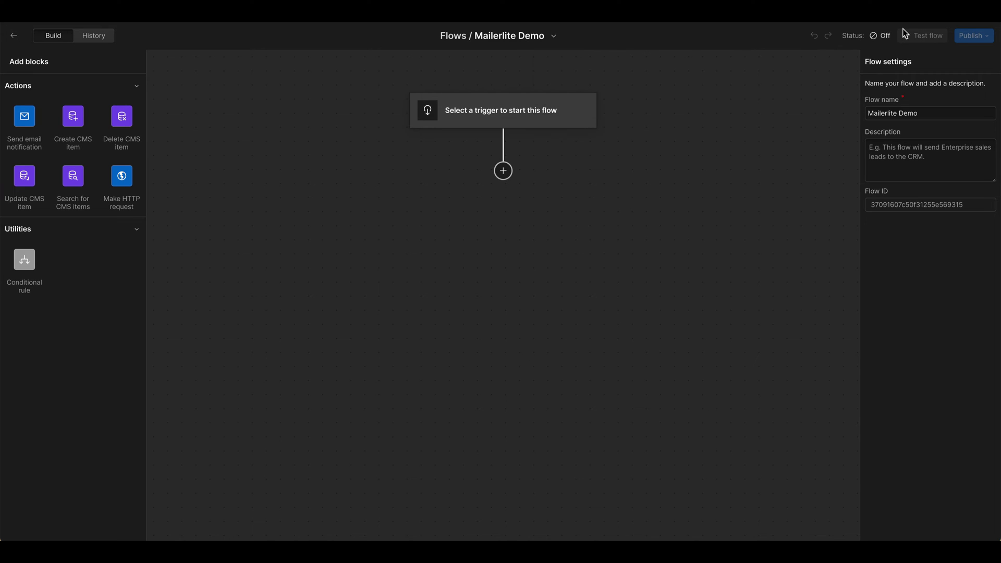
Step: Give the flow a Form submission trigger and name the trigger "Mailerlite Demo Newsletter"
click(499, 113)
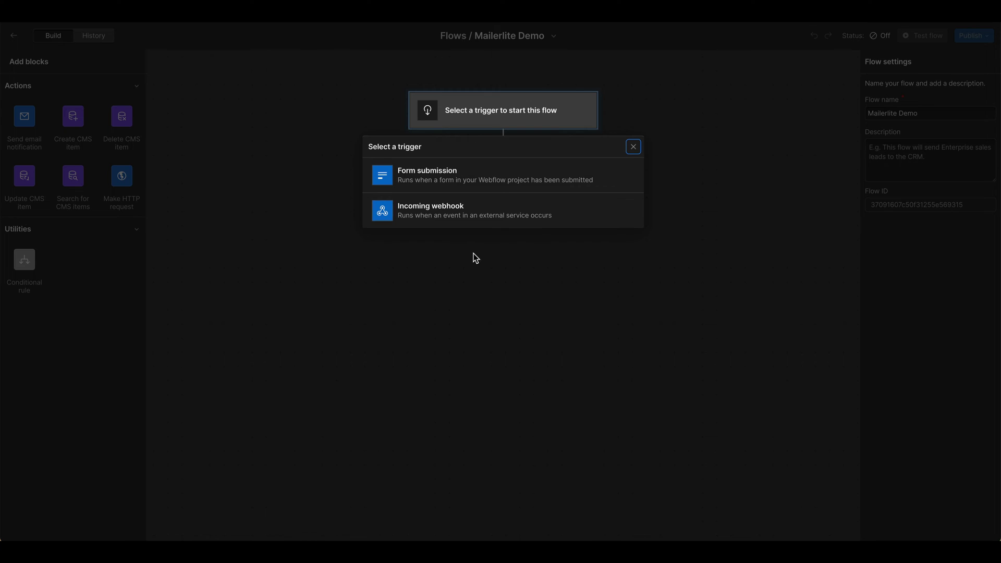
click(453, 179)
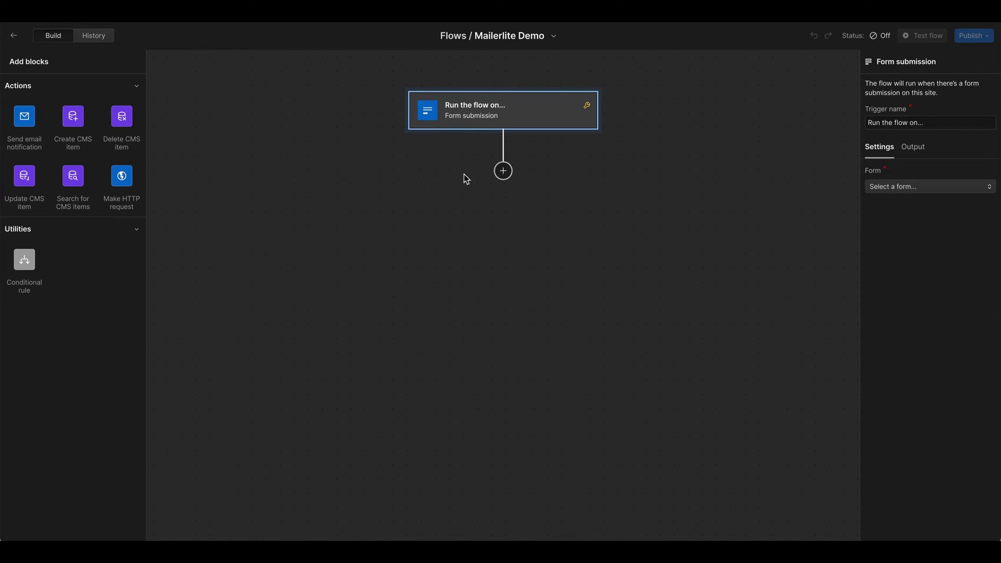
click(931, 122)
text(Mail)
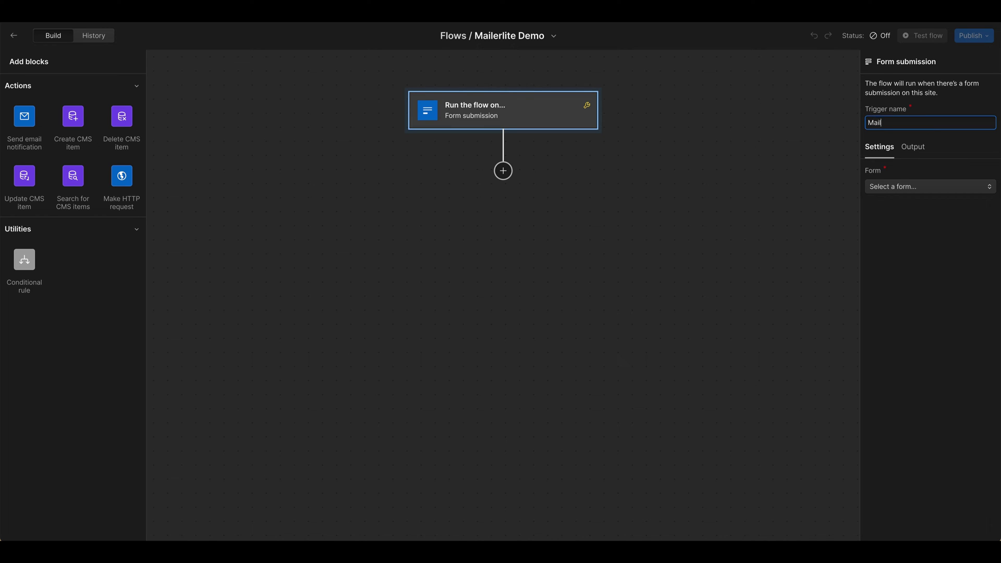
text(erlite Demo Newsletter)
click(922, 182)
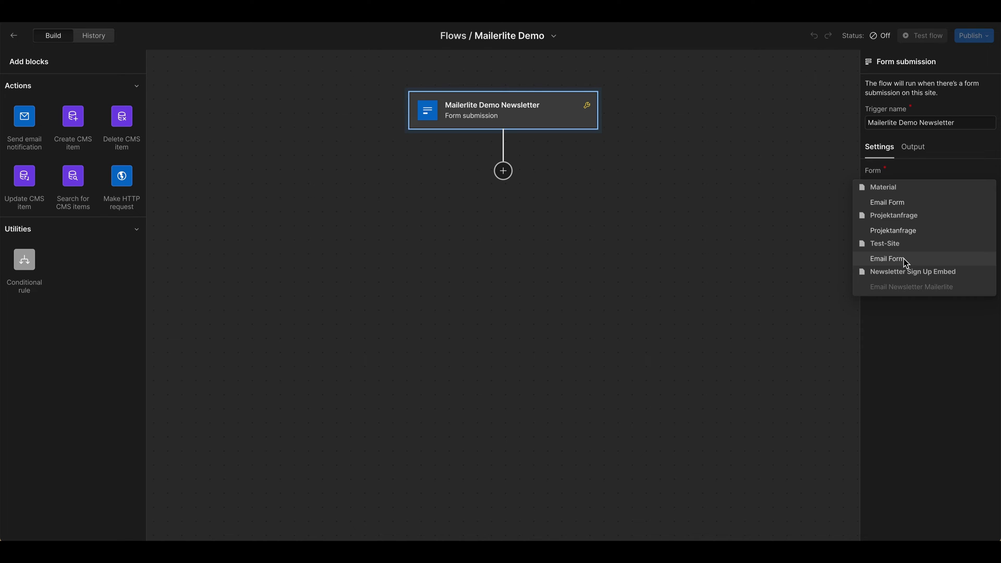
click(942, 145)
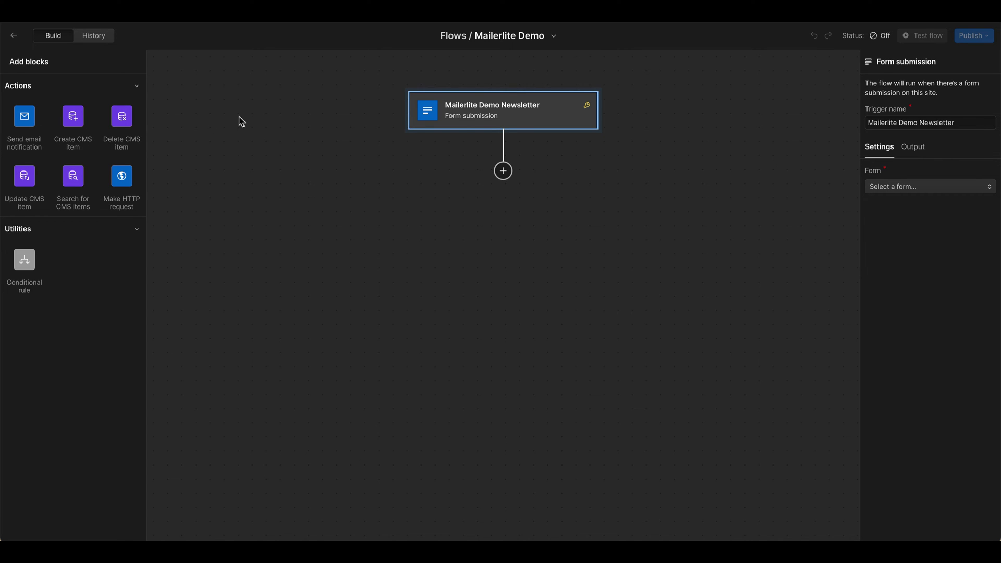
Step: Return to the Test-Site page and rename the form in the Form Block's settings to "Mailerlite Demo Newsletter"
click(13, 35)
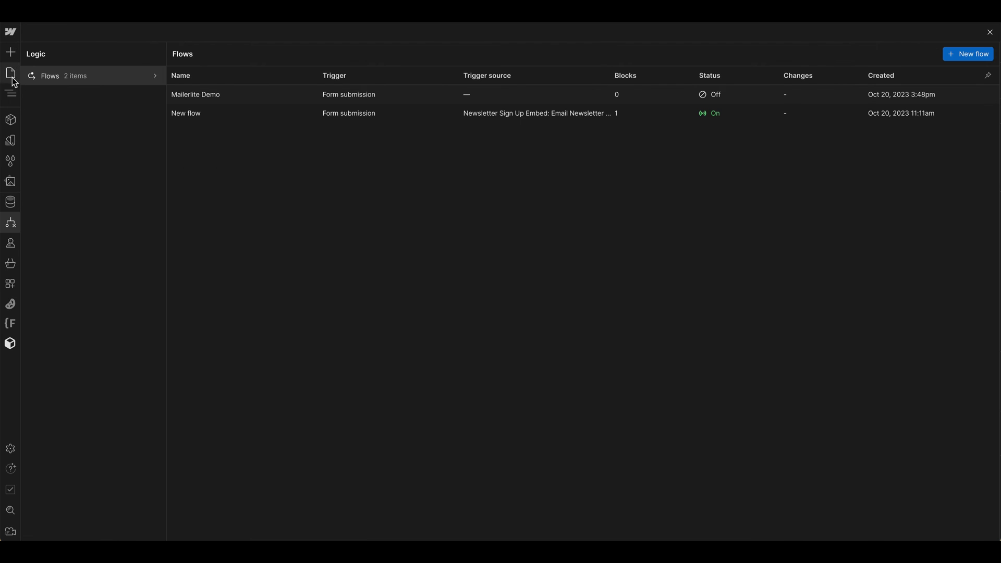
click(10, 73)
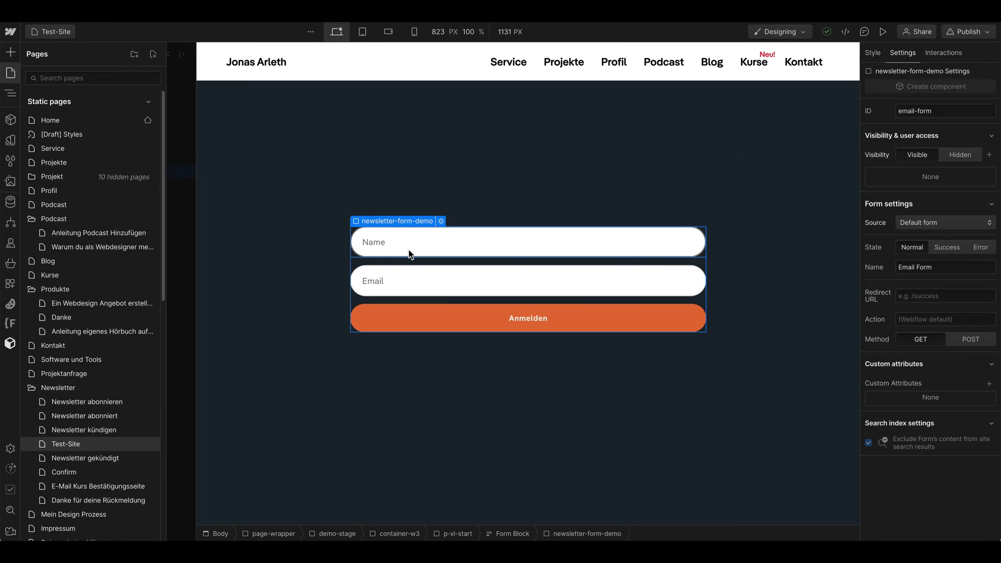
key(z)
click(90, 157)
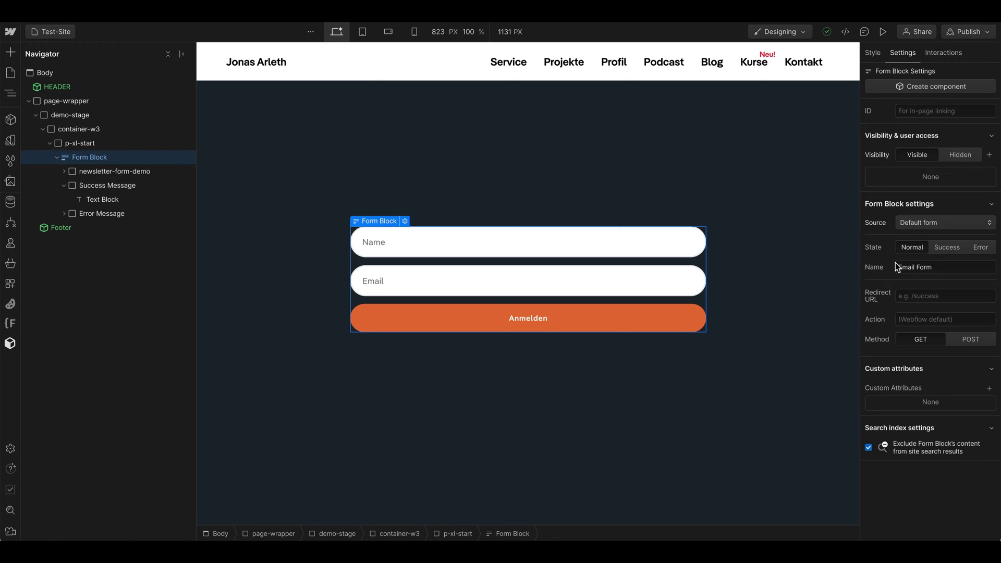
drag(933, 268, 879, 276)
text(Mailerlite Demo Newsletter)
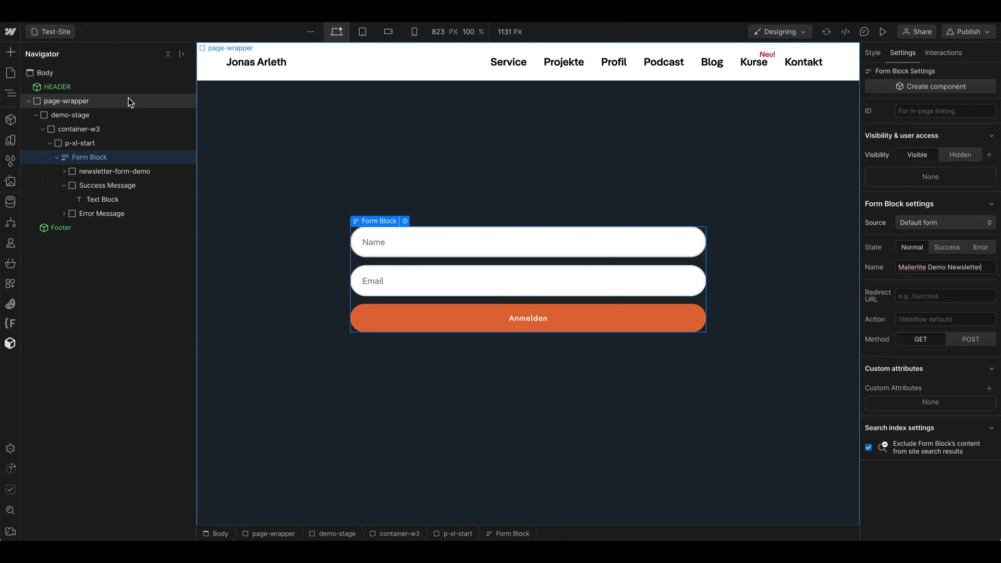
Step: Open the Mailerlite Demo flow and set its form submission trigger to use Test-Site's "Mailerlite Demo Newsletter" form
click(10, 222)
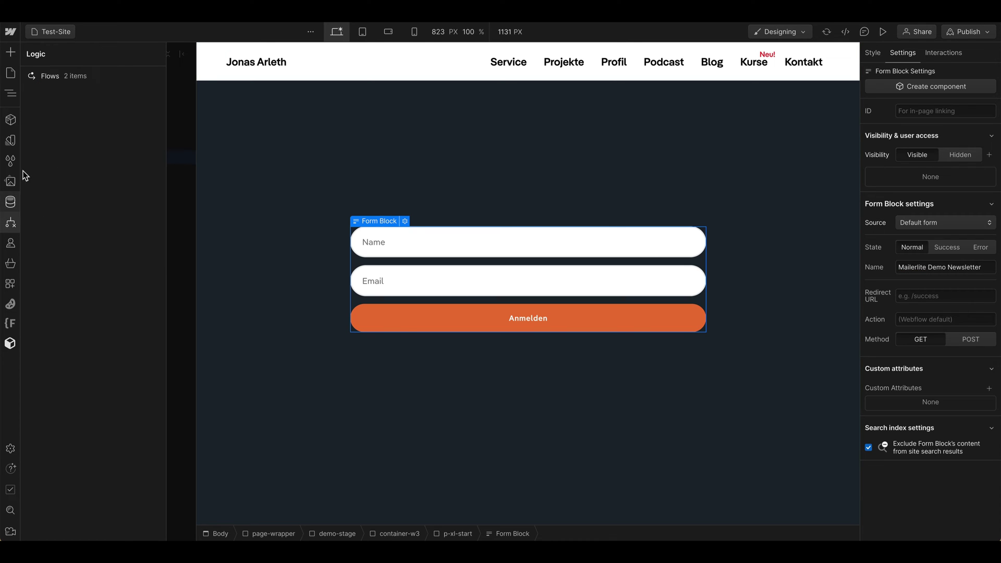
click(49, 78)
click(408, 101)
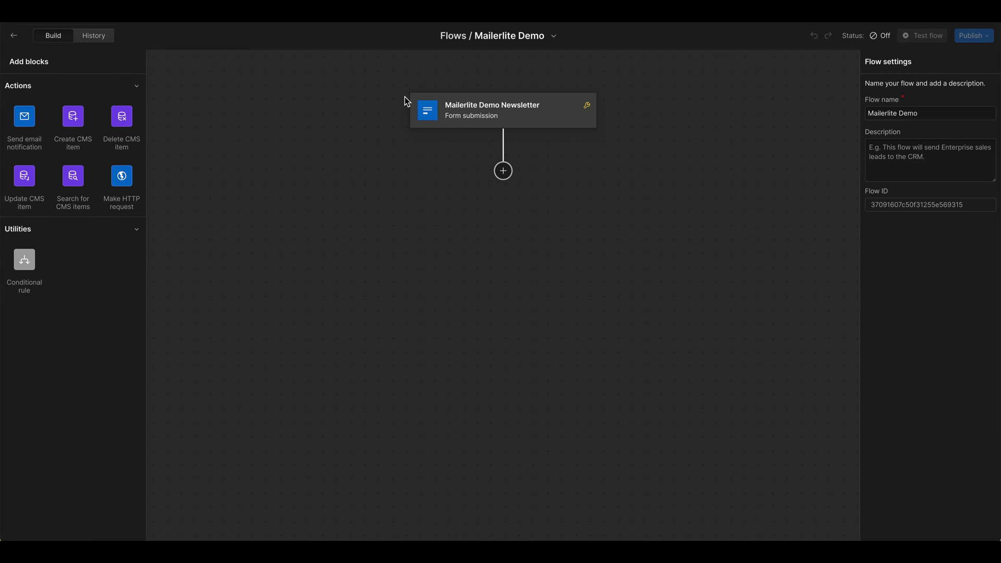
click(513, 124)
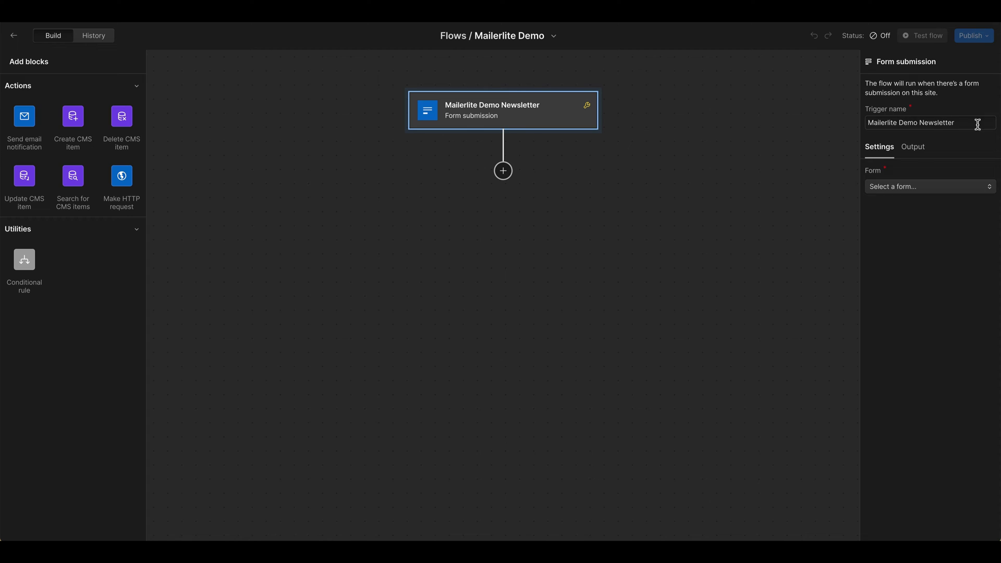
click(918, 188)
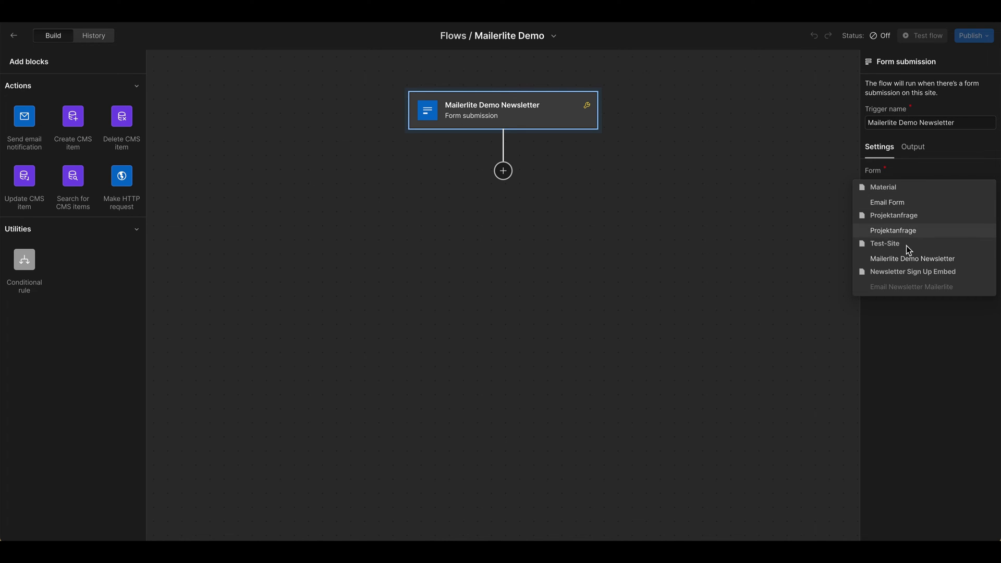
click(927, 259)
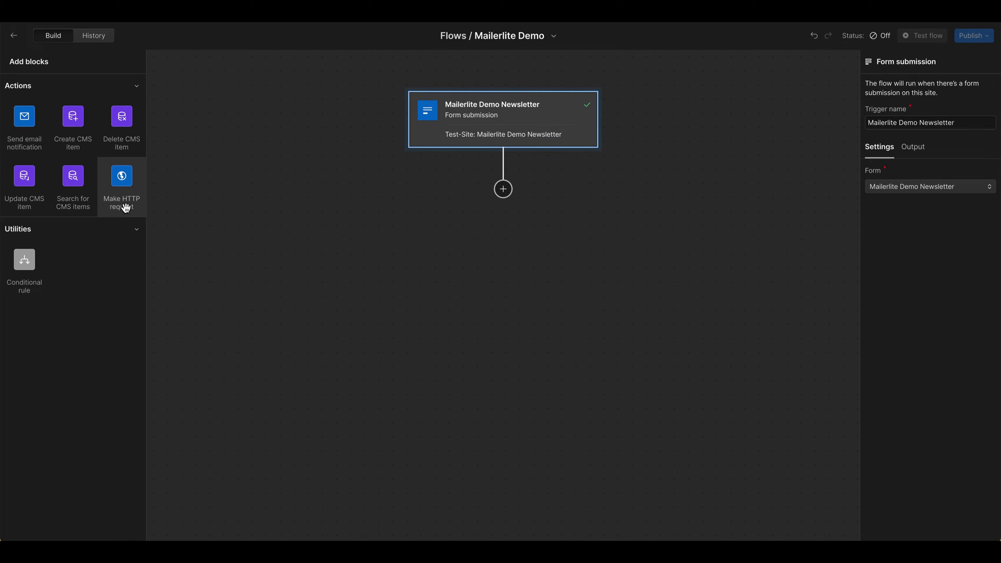
Step: Add a Make HTTP request block below the form submission trigger and name it "Mailerlite"
drag(122, 185, 504, 197)
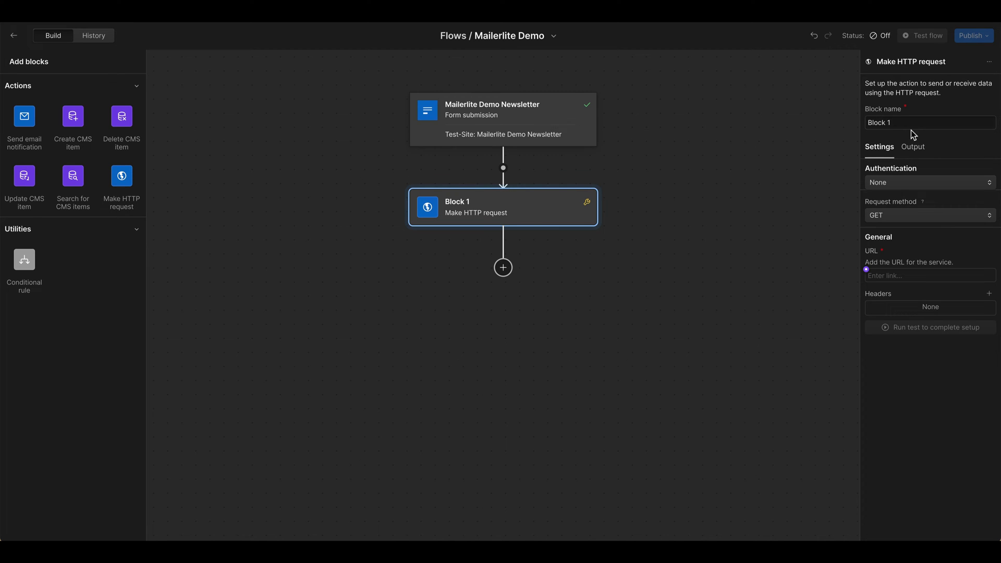
triple_click(937, 126)
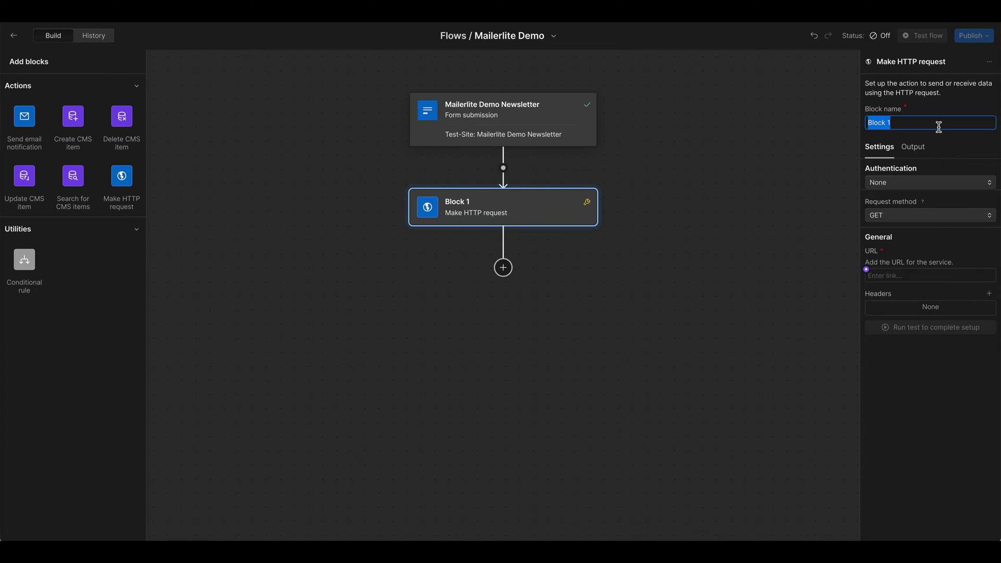
text(Mailerlite)
click(949, 136)
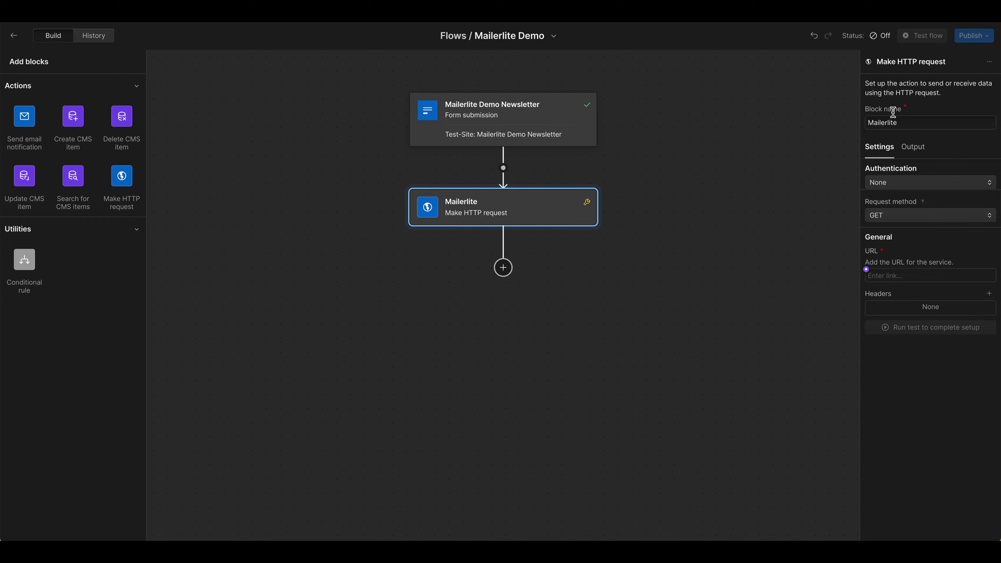
Step: Review the output fields of the Mailerlite request block and the form submission trigger, ending on the request block's settings
click(910, 151)
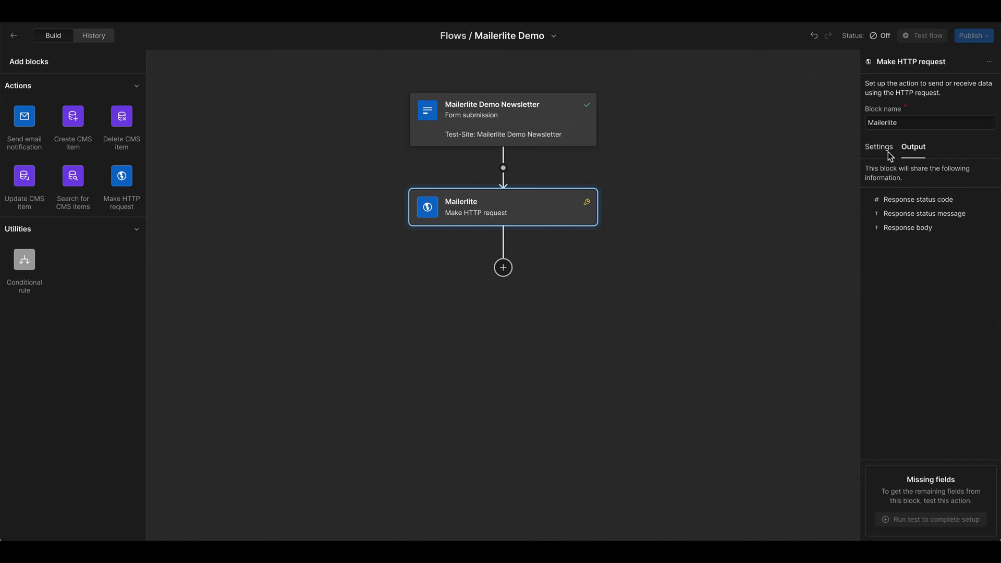
click(884, 152)
click(577, 126)
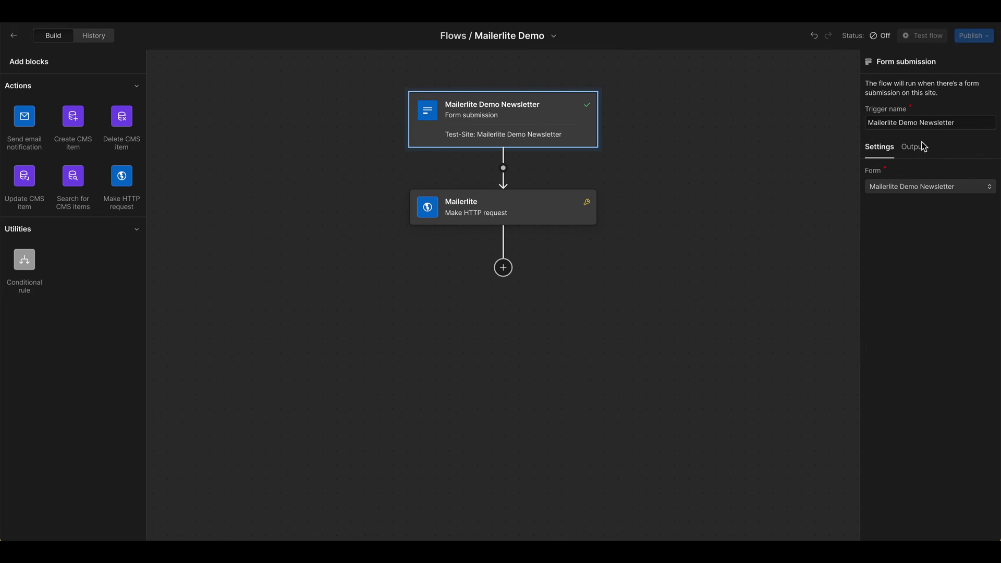
click(911, 151)
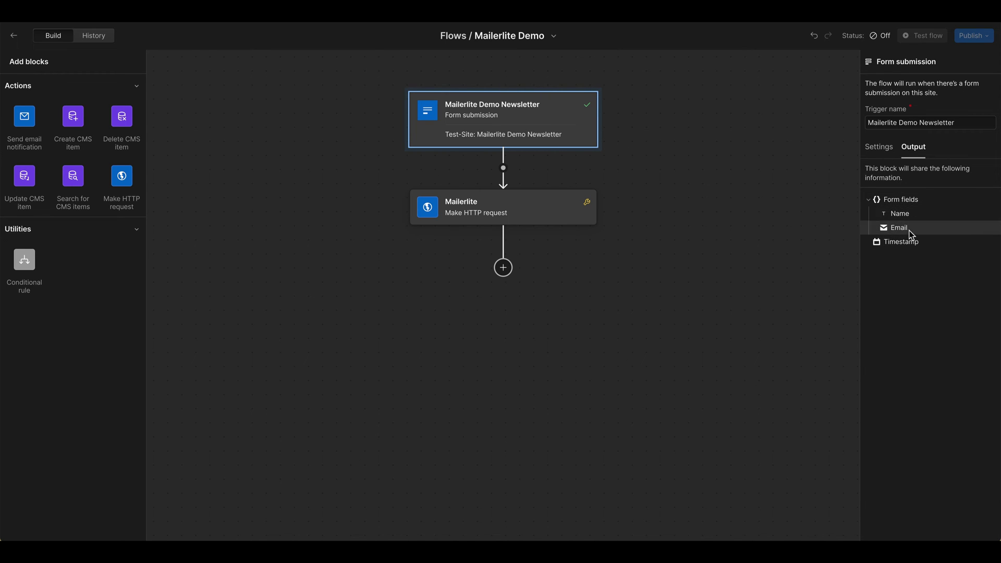
click(880, 149)
click(513, 200)
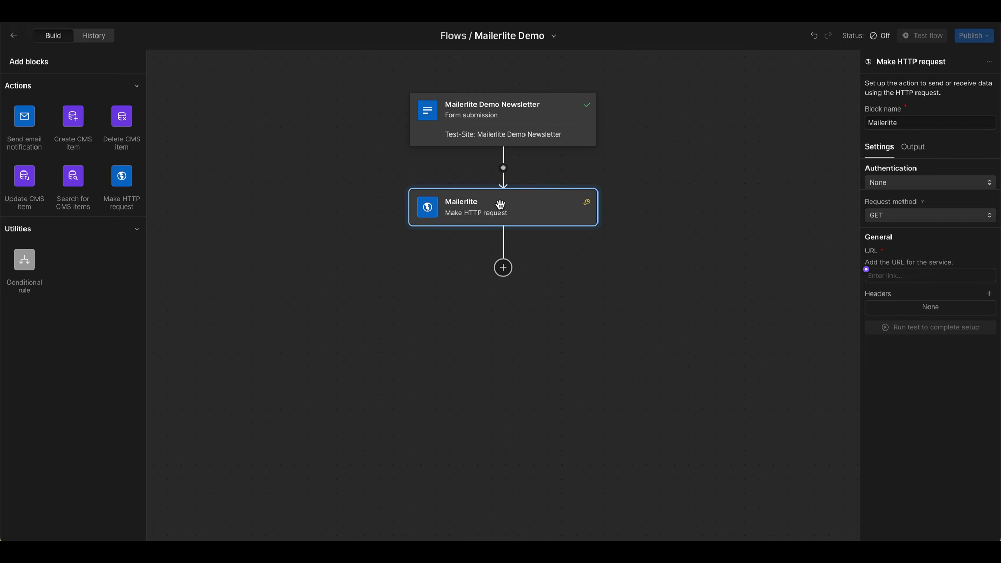
Step: Switch to MailerLite and open the Developer API page under Integrations
key(super+Tab)
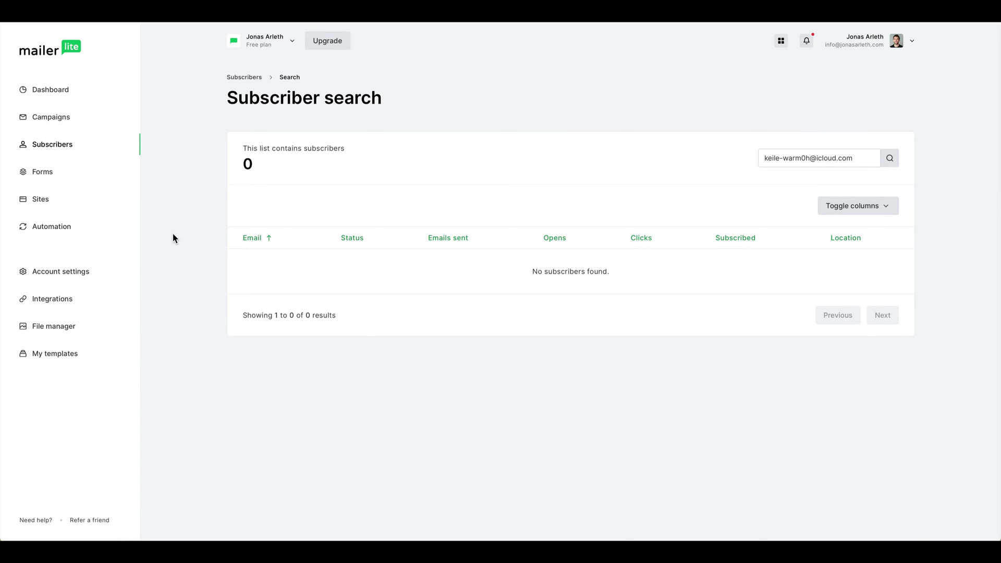
click(52, 303)
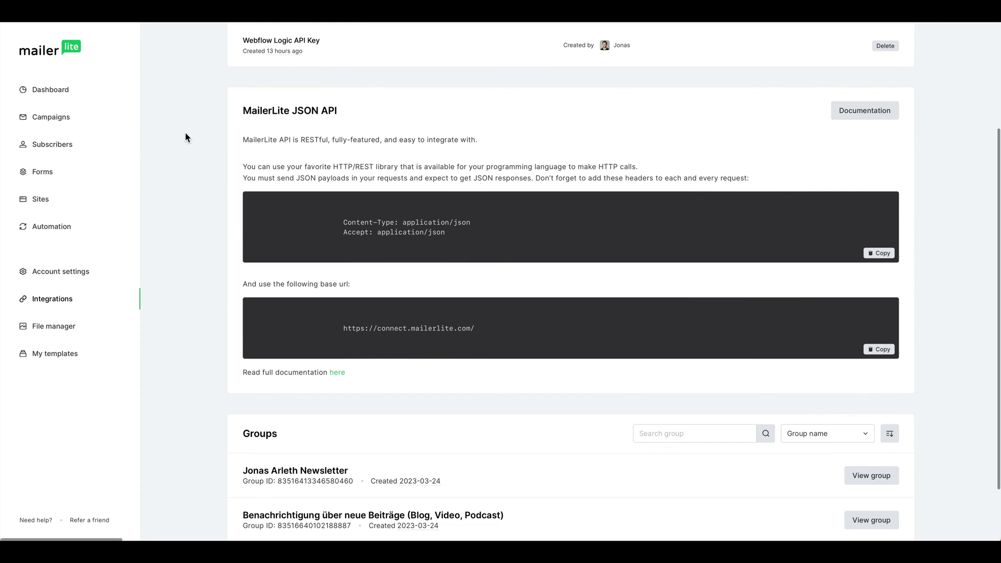
scroll(204, 153, up, 3)
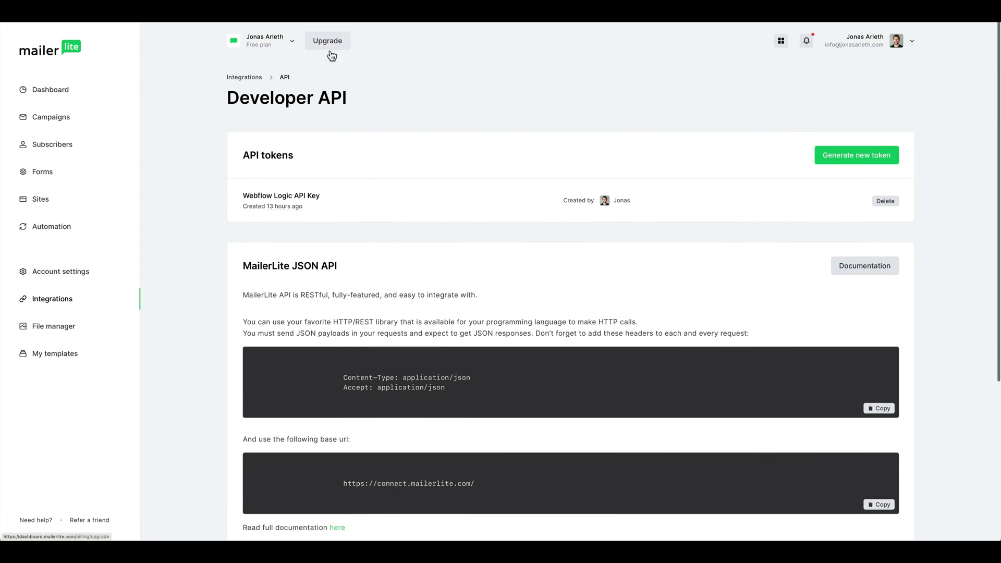
Step: Examine the Developer API page's token list, required JSON headers, base URL and groups
drag(228, 97, 353, 97)
double_click(333, 97)
click(219, 146)
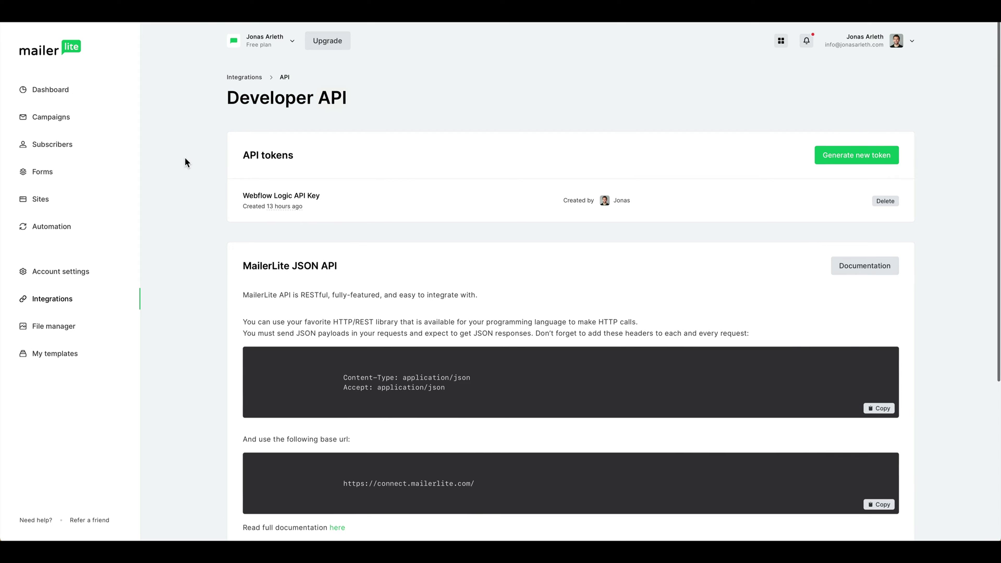
scroll(170, 176, down, 2)
scroll(179, 192, down, 2)
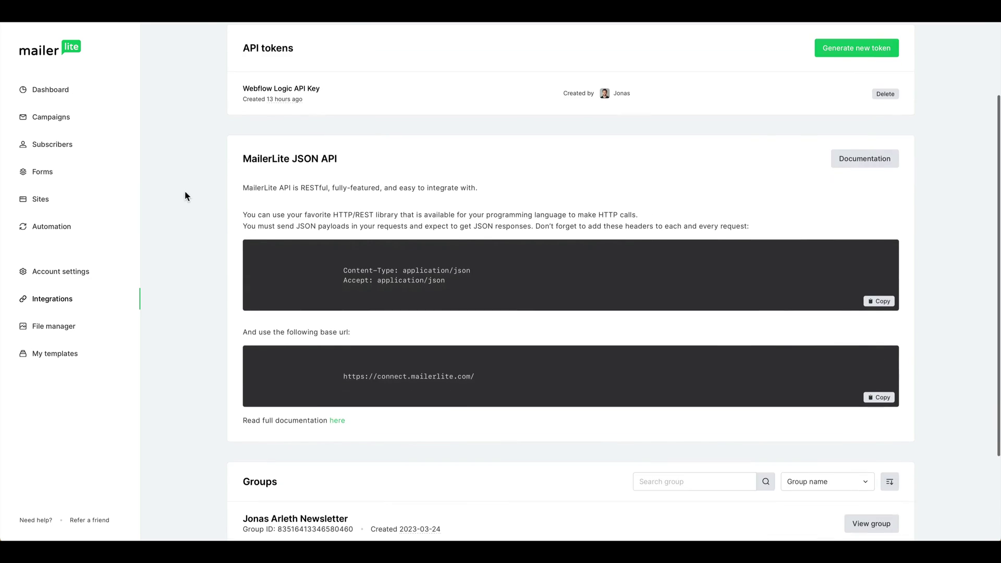
scroll(417, 303, down, 1)
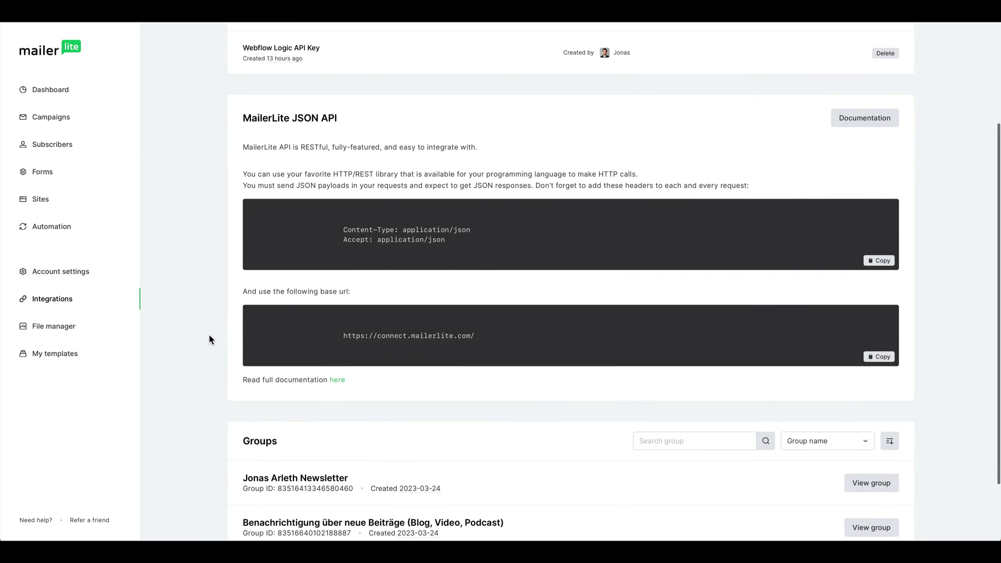
scroll(210, 339, down, 2)
scroll(337, 228, up, 4)
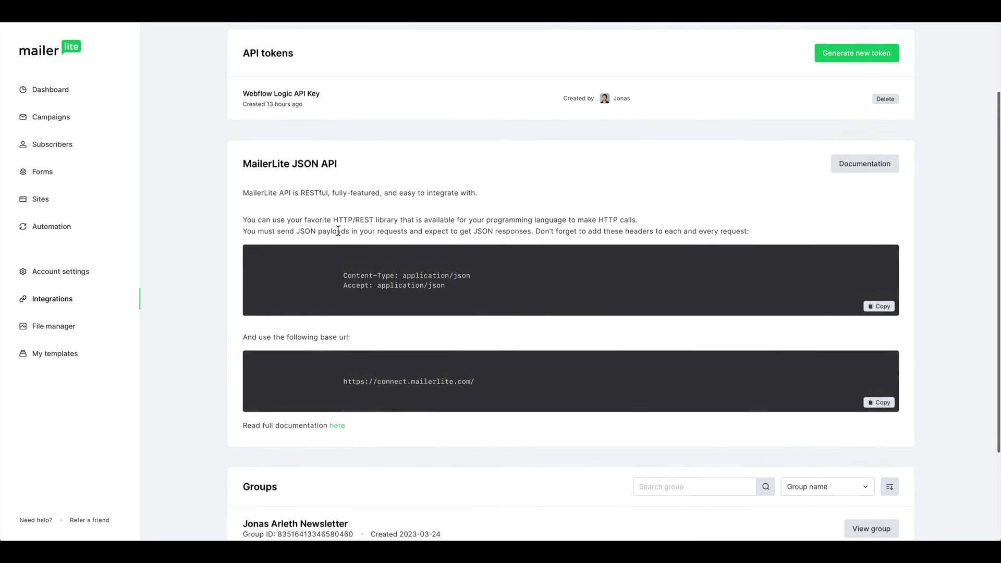
scroll(362, 230, up, 1)
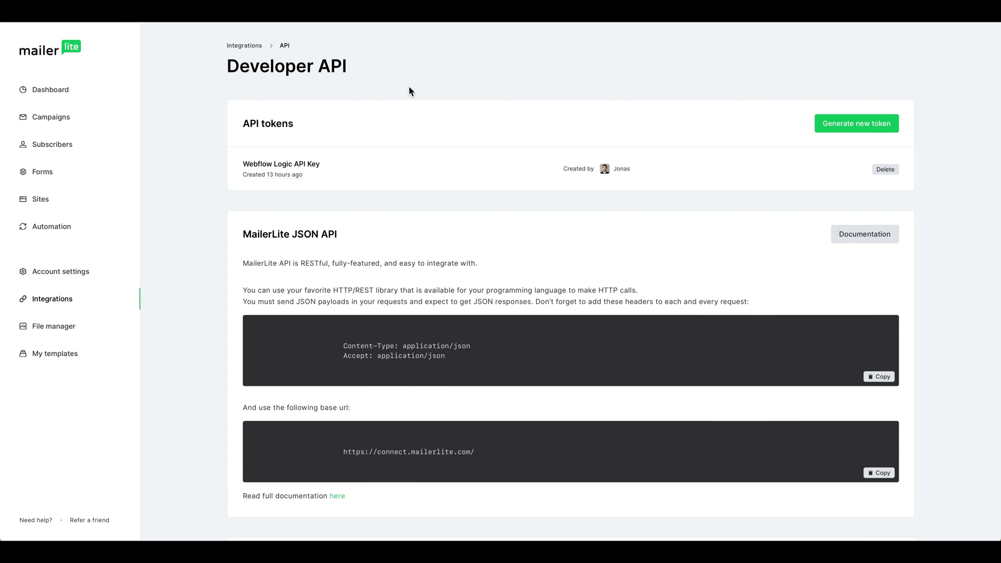
Step: Generate a new API token named "Demo", accepting the API Terms of Use, copy the token and close its dialog
click(845, 128)
click(411, 292)
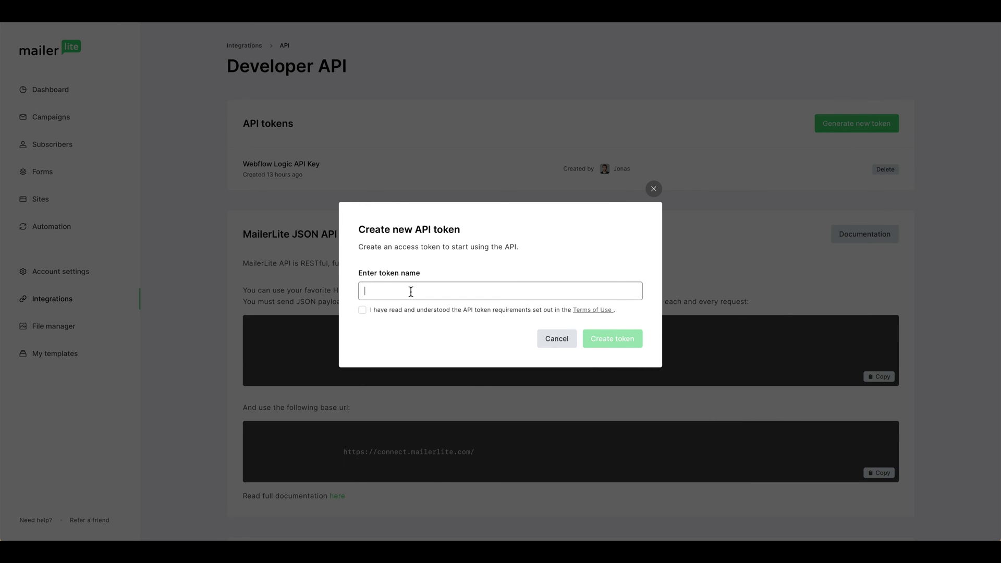
text(Demo)
click(363, 311)
click(597, 342)
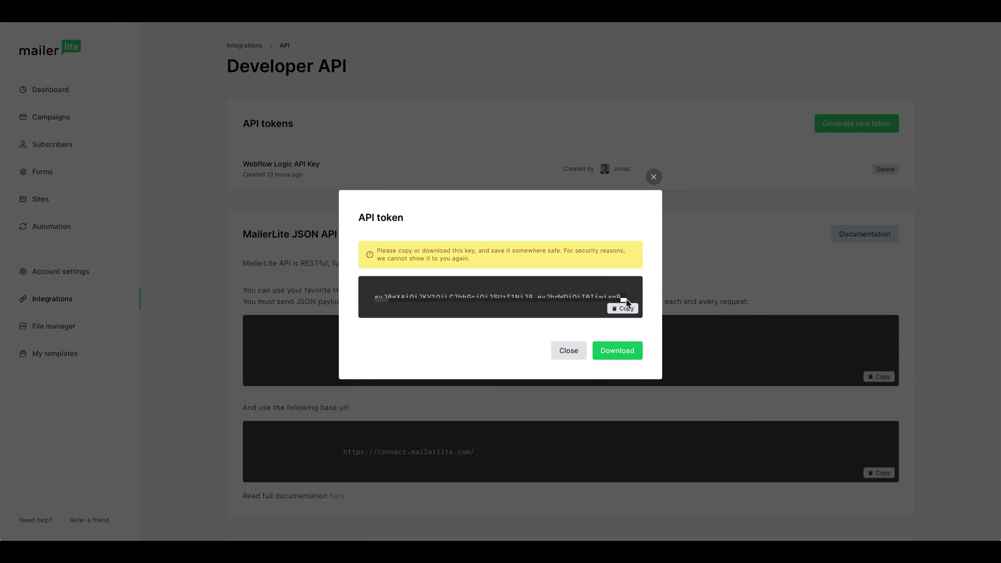
triple_click(467, 295)
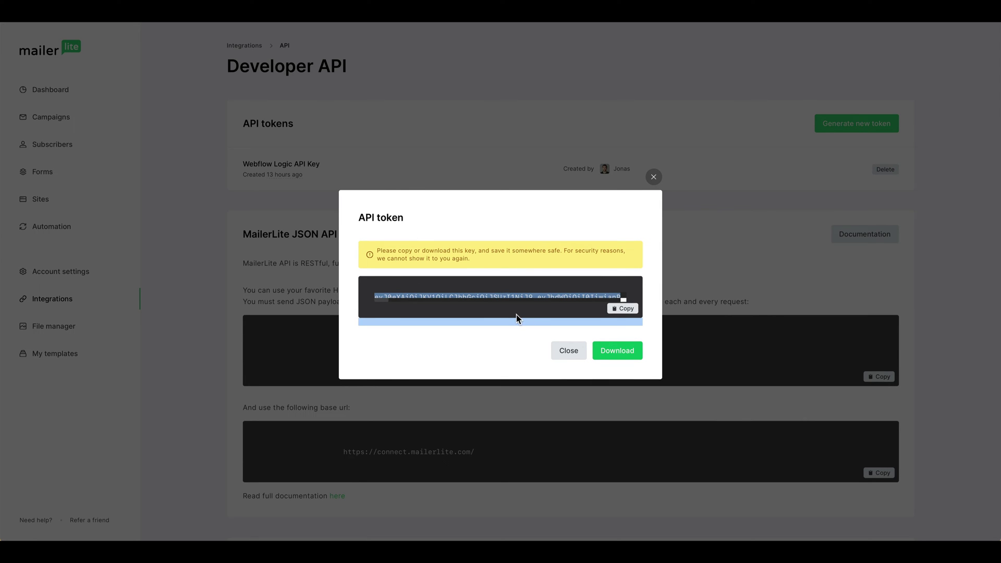
click(475, 335)
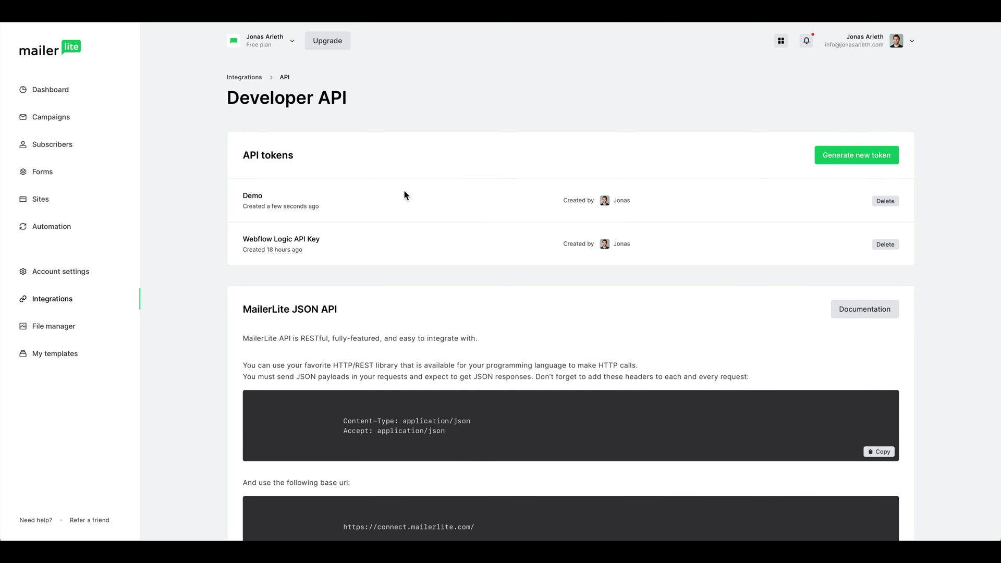
Step: Switch back to Webflow and set the Mailerlite request block's authentication to API token
key(super+Tab)
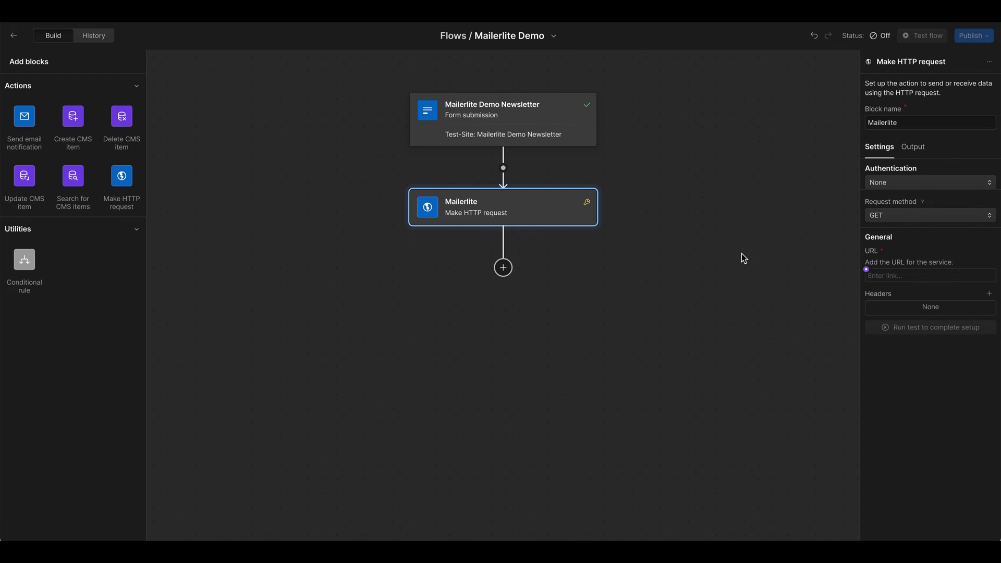
click(895, 183)
click(896, 198)
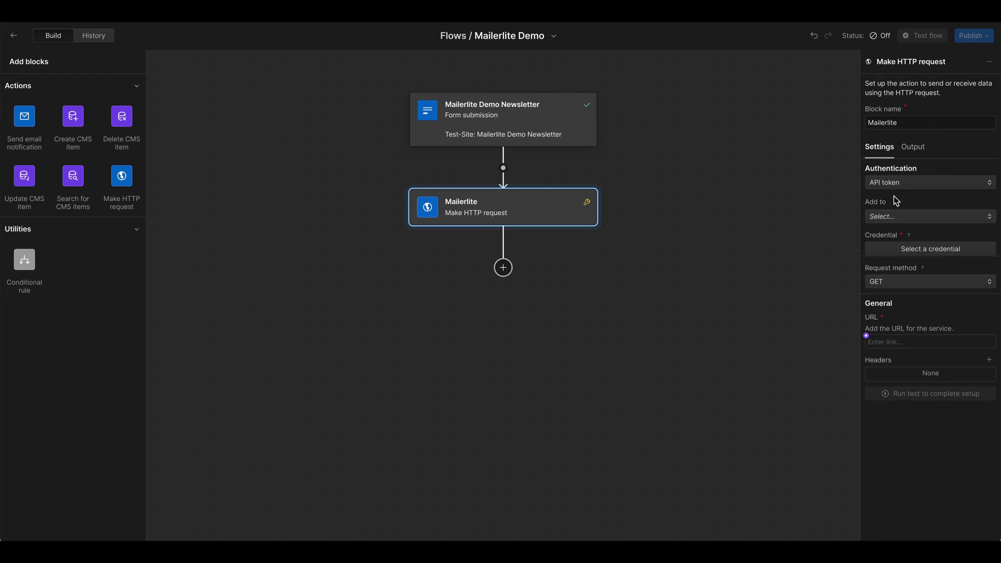
Step: Start a new API token credential named "Demo" for the Mailerlite request block and paste the API token into it
click(916, 250)
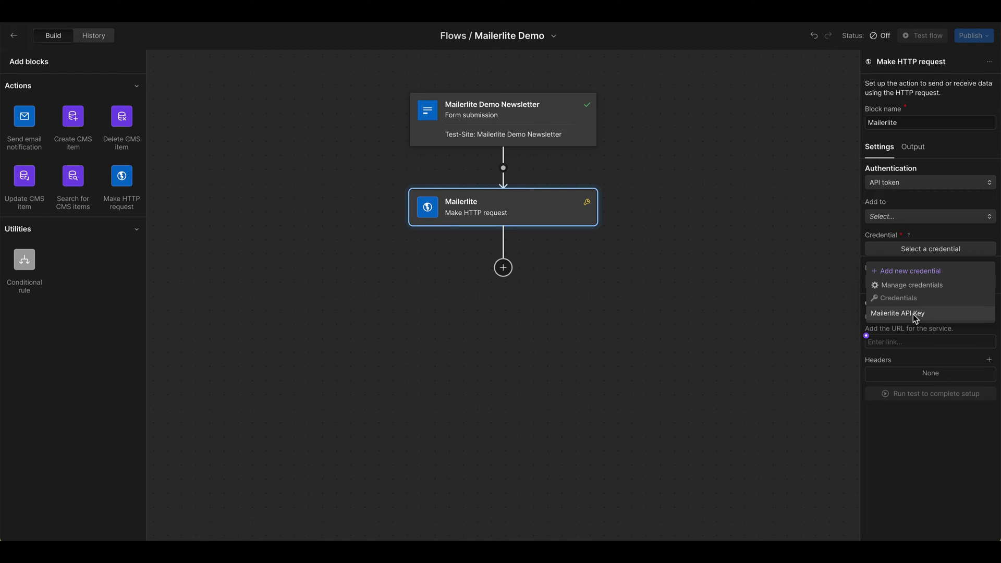
click(901, 271)
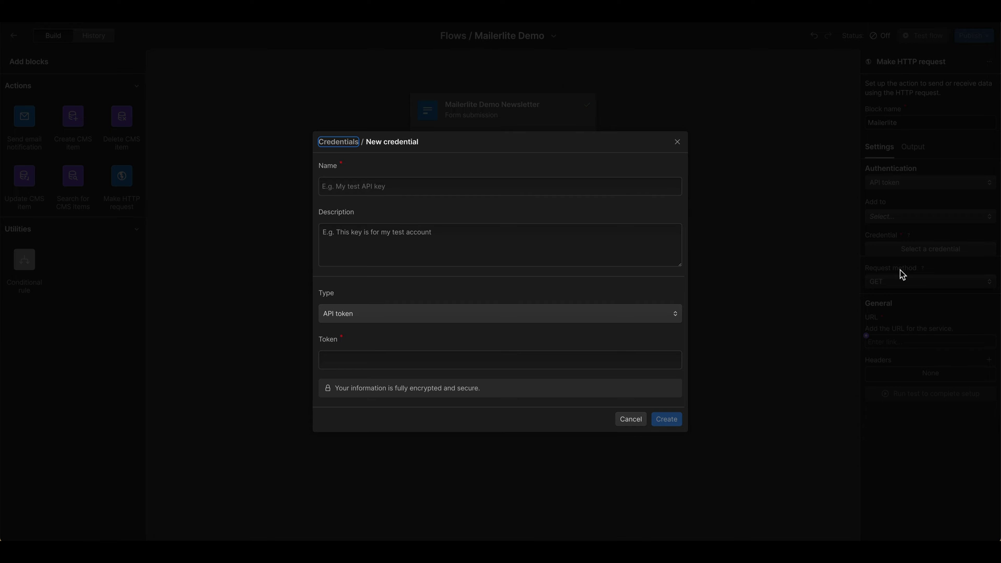
click(446, 187)
text(Demo)
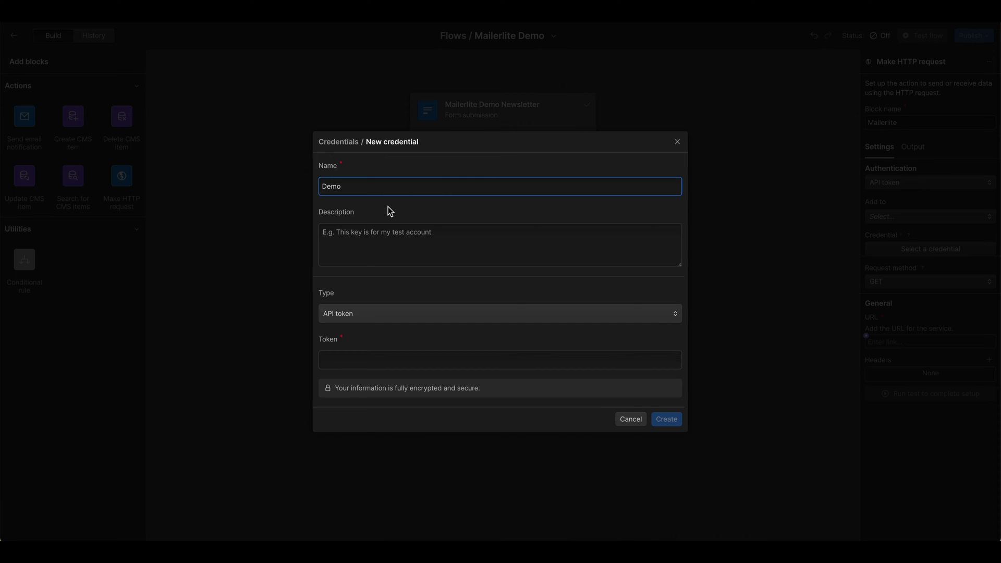
click(388, 232)
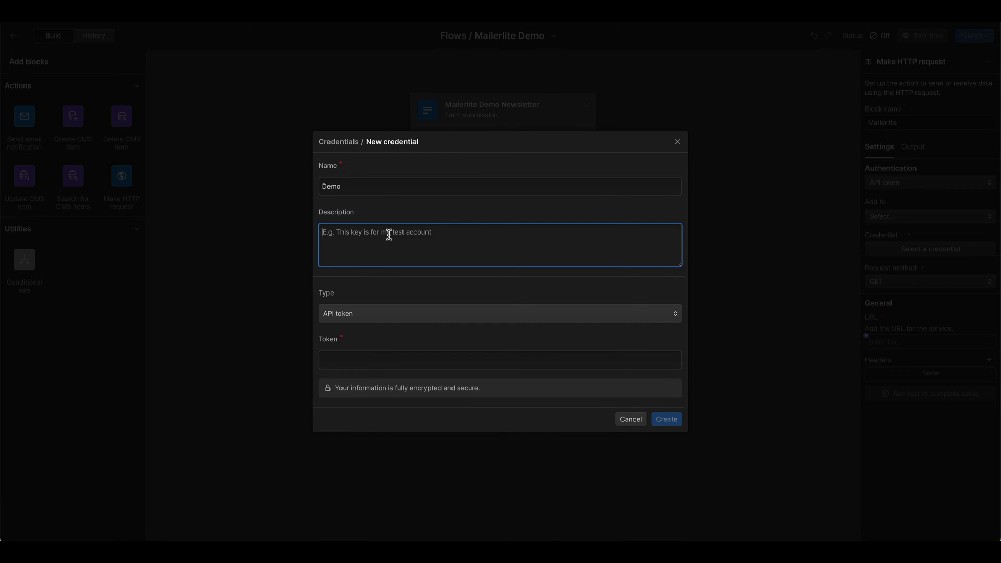
click(365, 361)
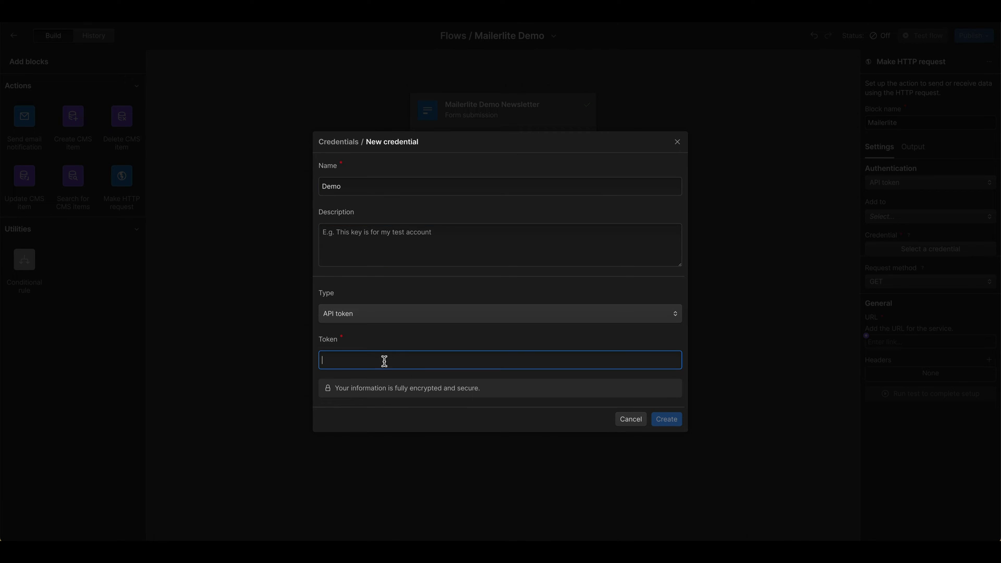
key(ctrl+v)
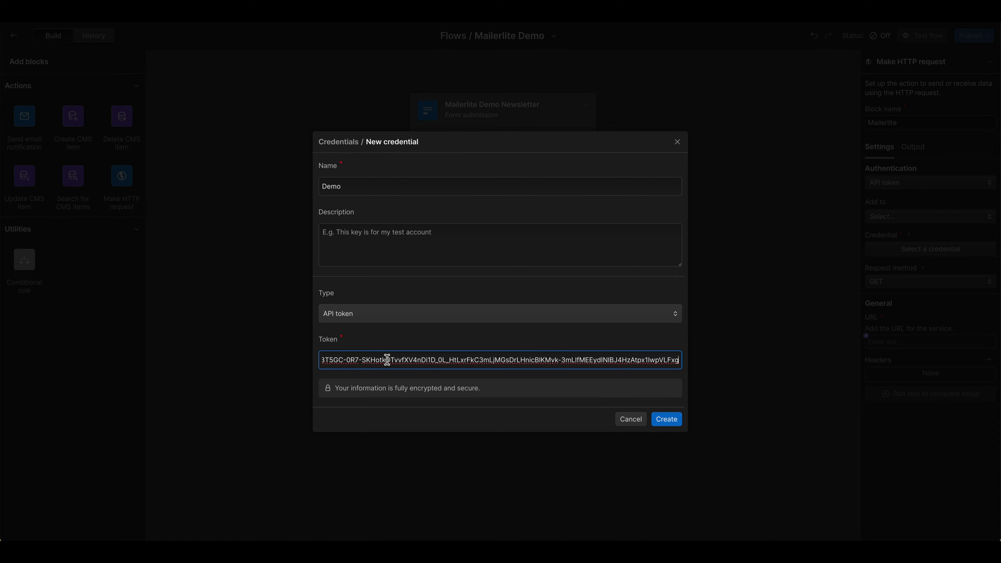
key(Home)
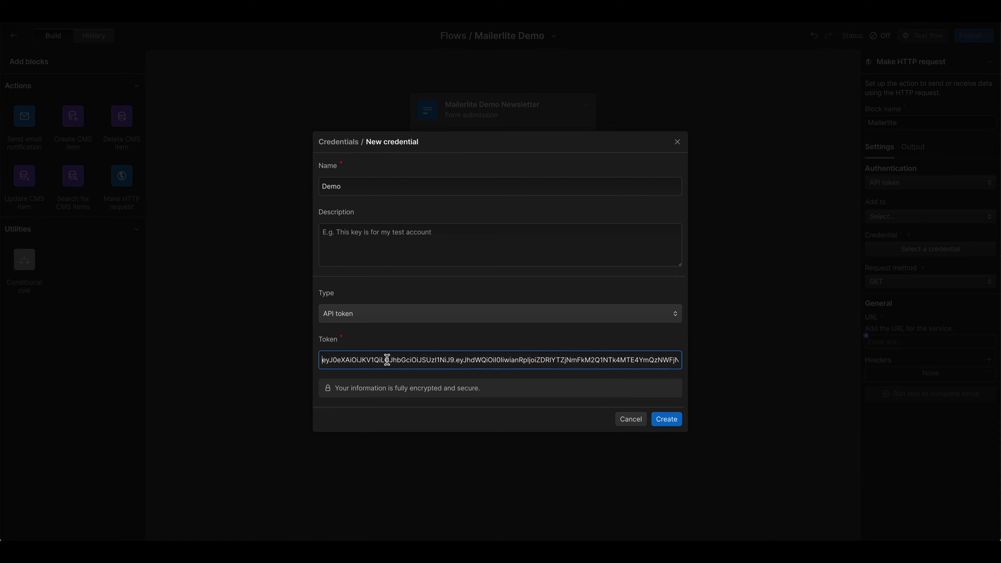
key(End)
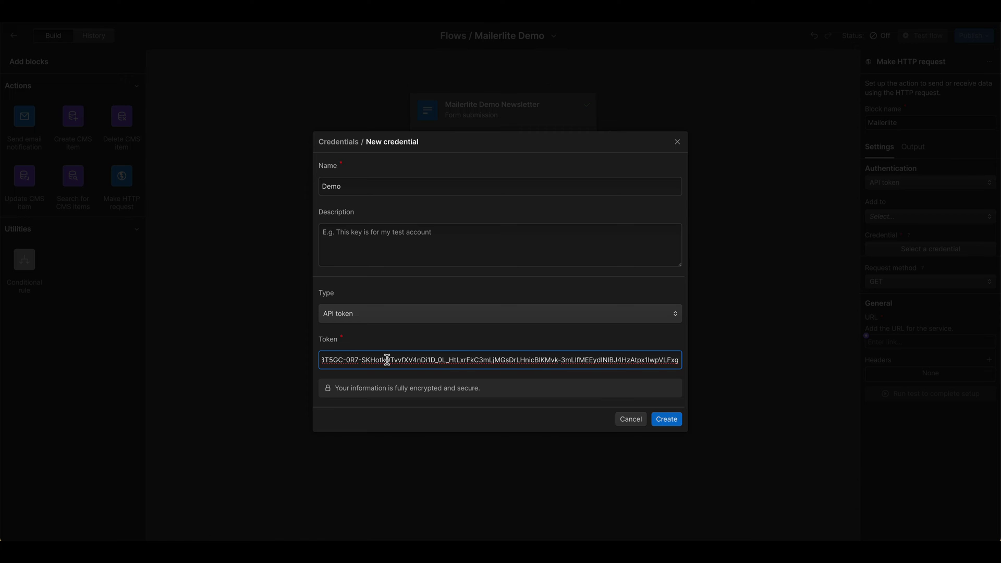
key(Home)
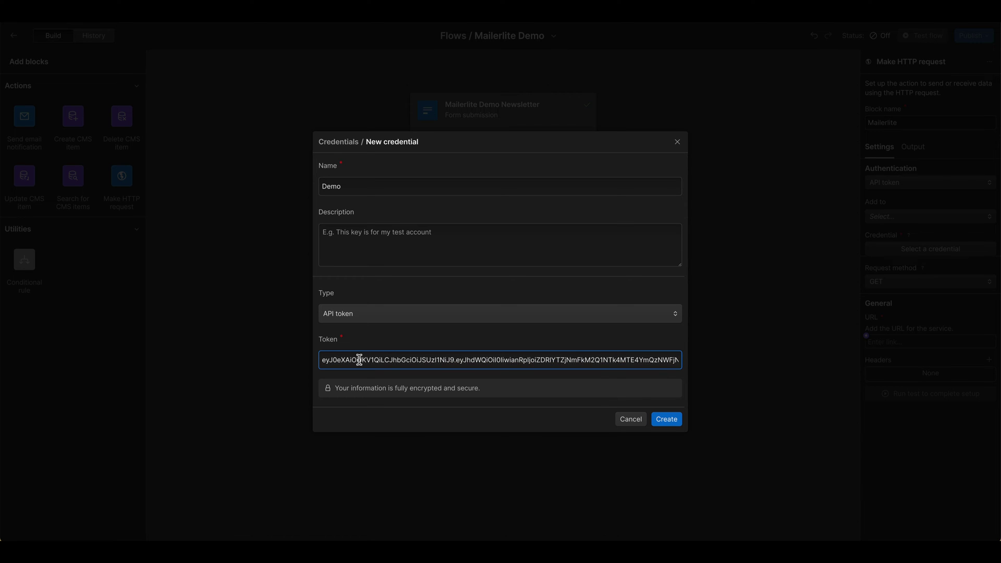
Step: Switch to MailerLite, open the full API documentation from the Developer API page and look through its start page
key(super+Tab)
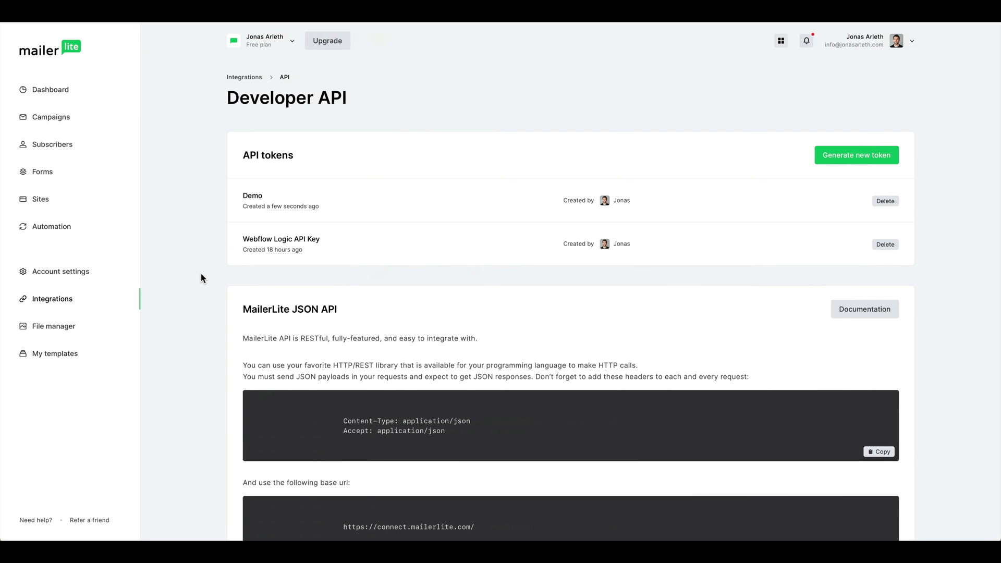
scroll(201, 274, down, 3)
scroll(202, 281, up, 3)
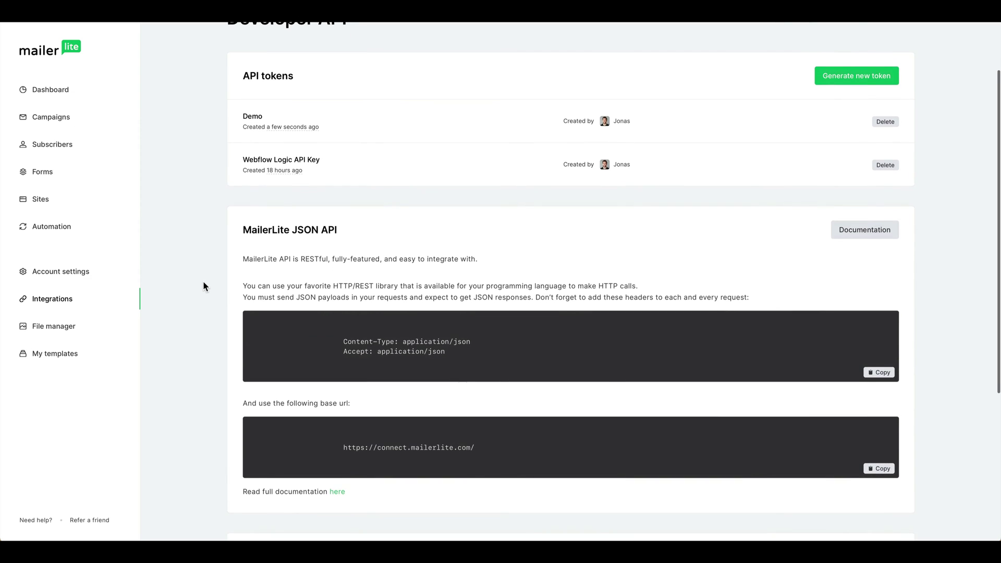
scroll(202, 281, down, 5)
scroll(203, 284, down, 2)
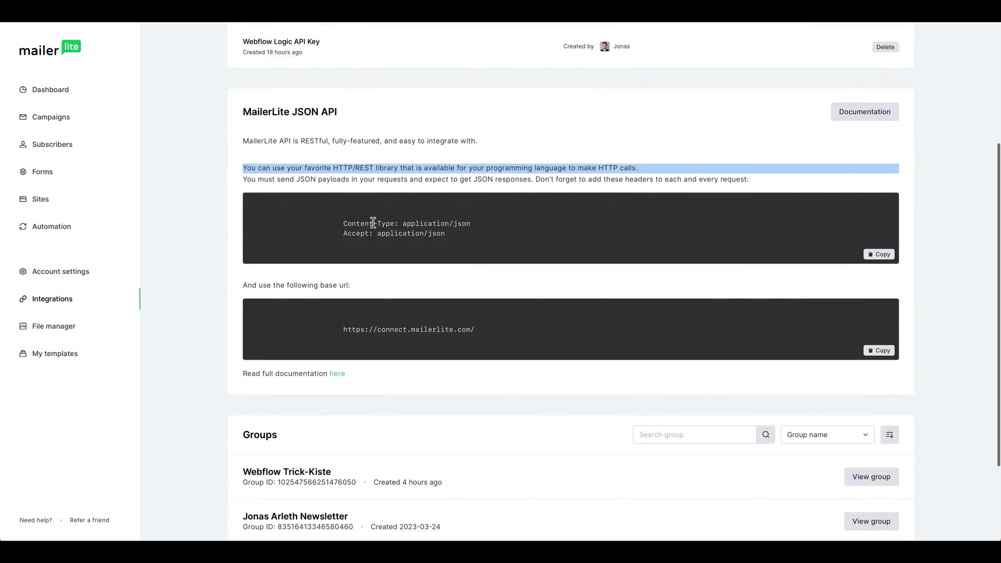
scroll(402, 352, down, 1)
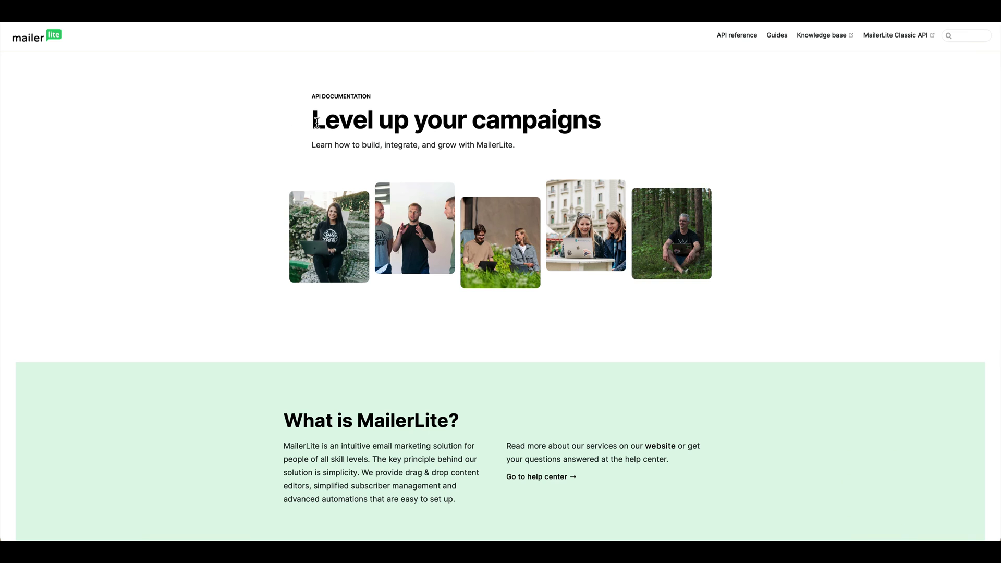
scroll(221, 222, down, 3)
scroll(222, 223, down, 10)
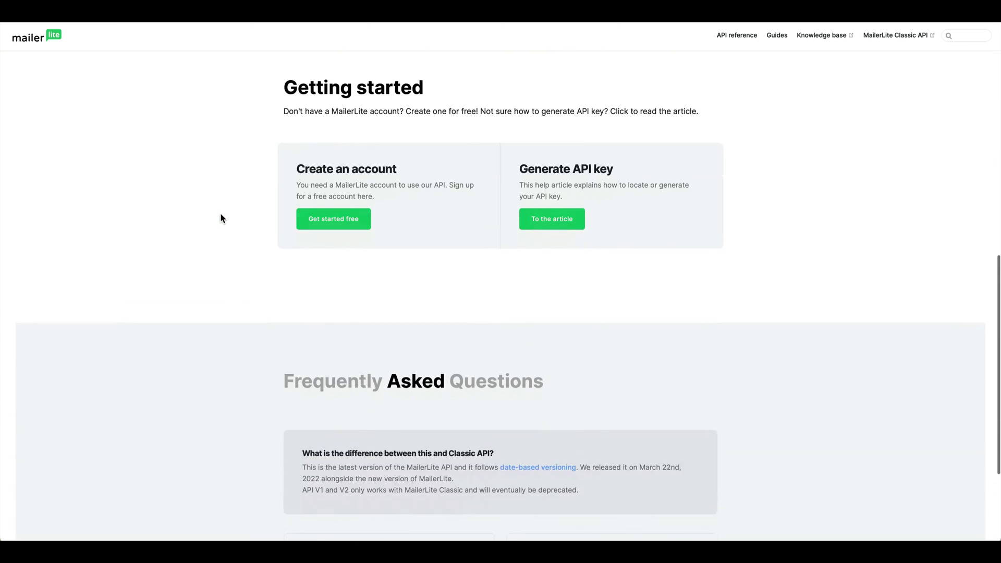
scroll(258, 266, up, 12)
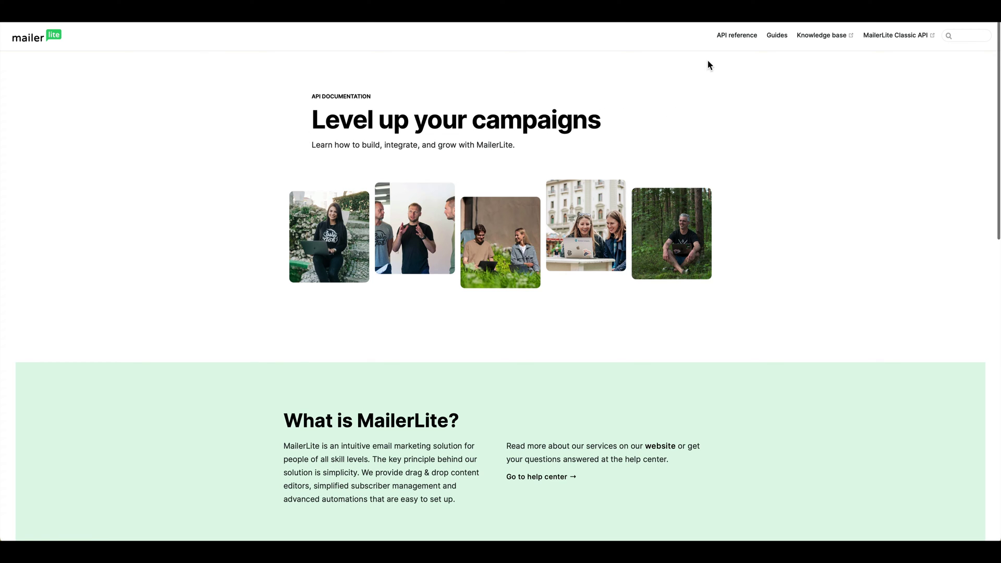
Step: Open the API reference's Authentication section and examine the Authorization header's Bearer format
click(738, 37)
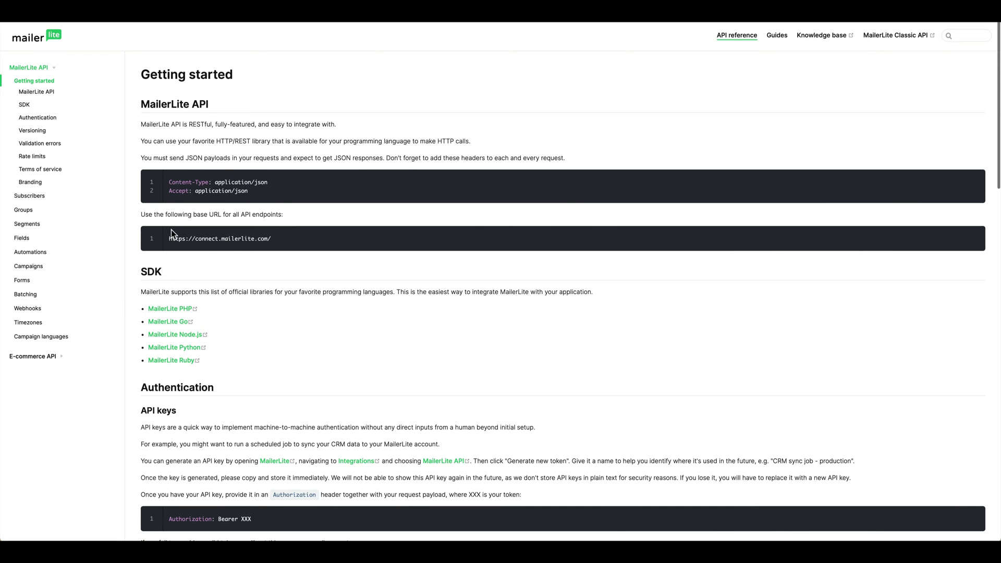
click(44, 122)
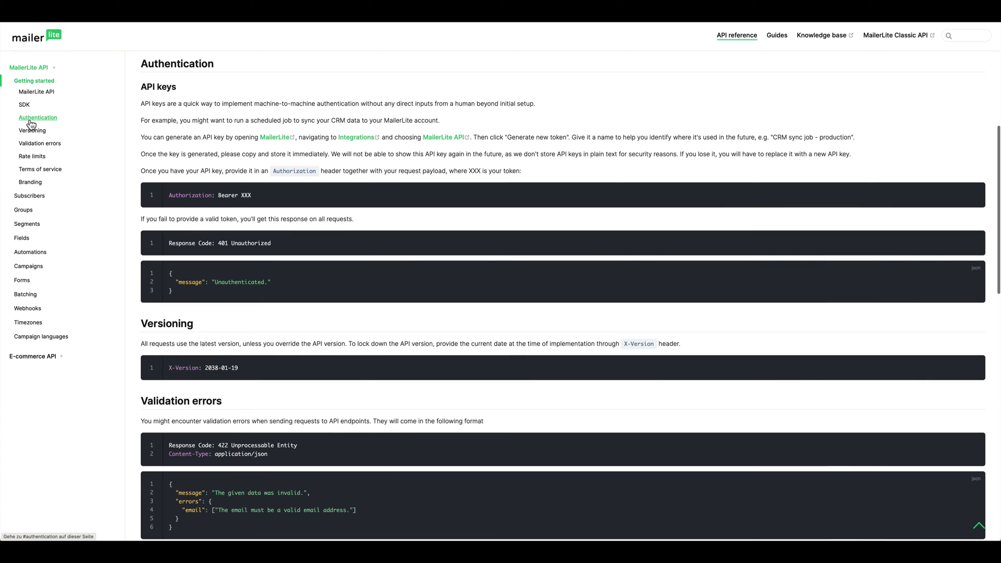
double_click(183, 196)
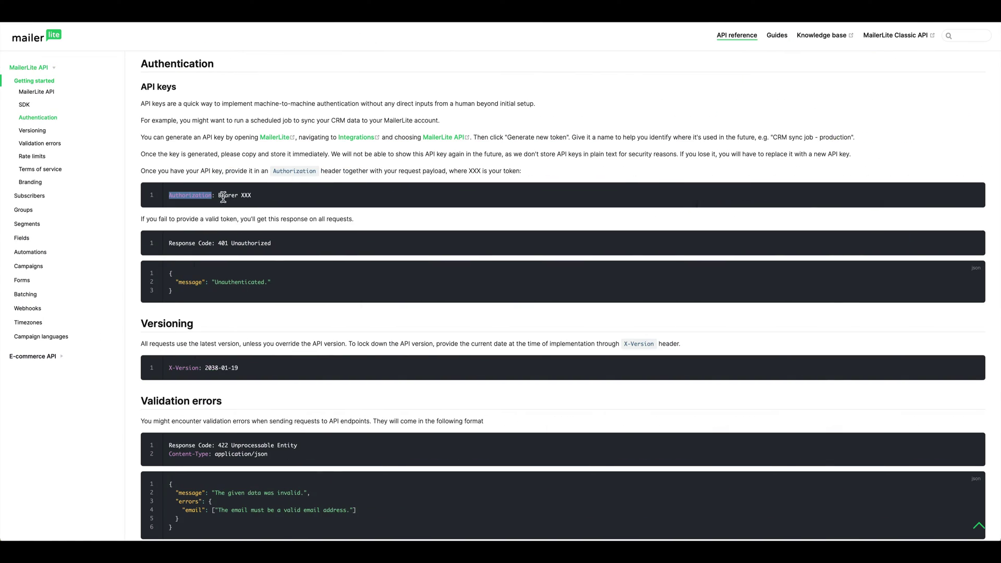
click(233, 198)
triple_click(257, 197)
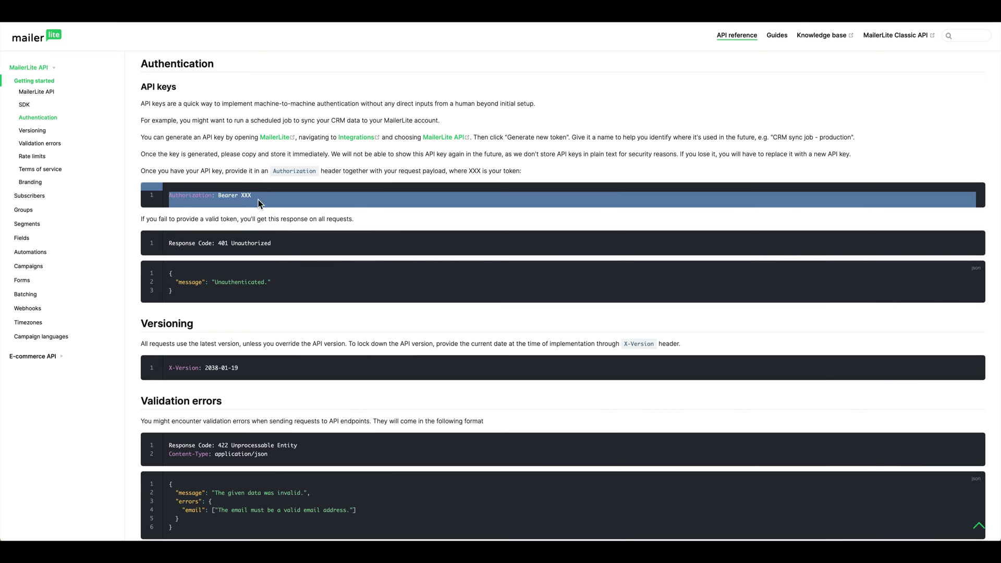
click(246, 197)
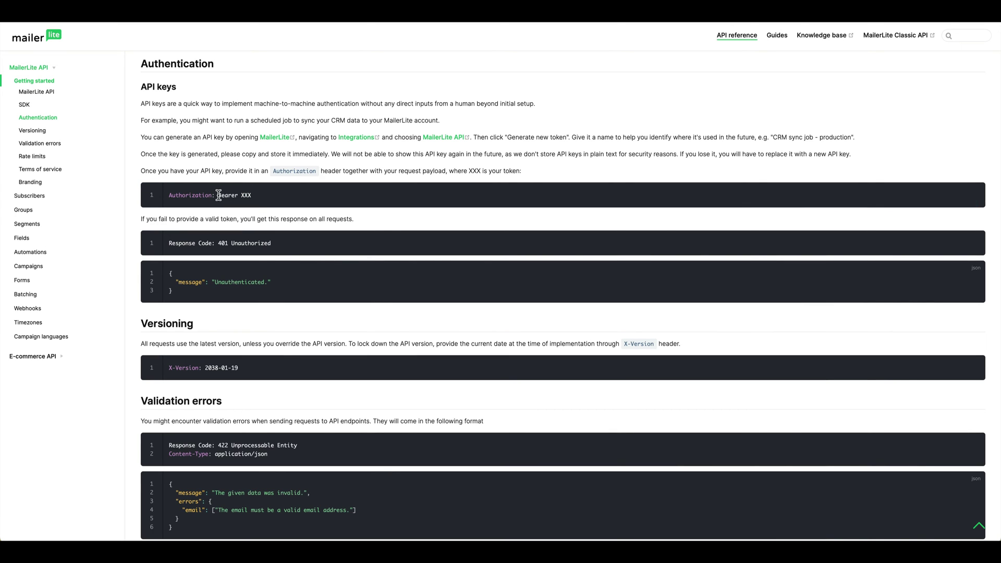
Step: Take the "Bearer" prefix from the documentation, put it before the token in Webflow's new credential and create the credential
mouse_move(219, 195)
mouse_down()
mouse_move(243, 195)
mouse_move(220, 195)
mouse_up()
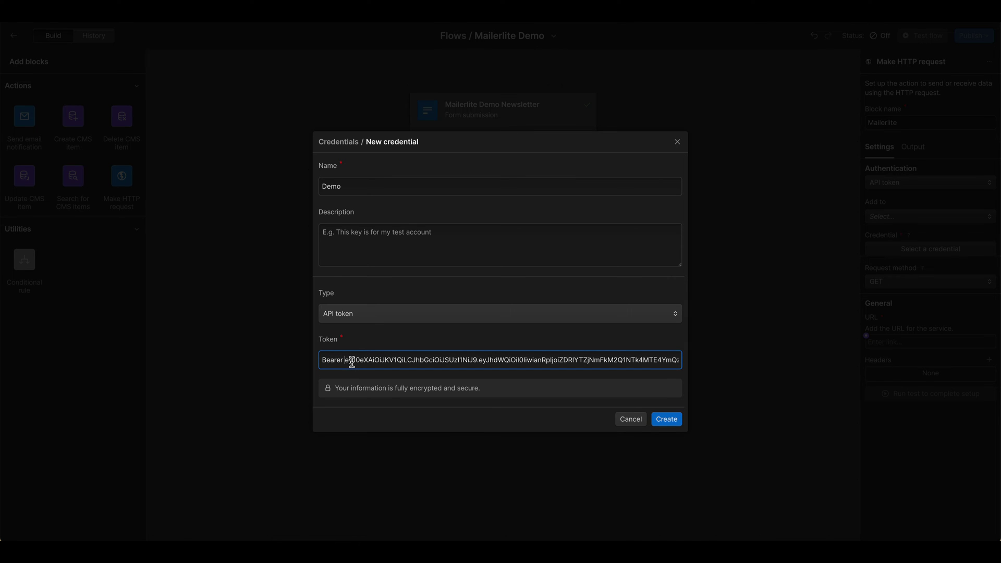
click(665, 420)
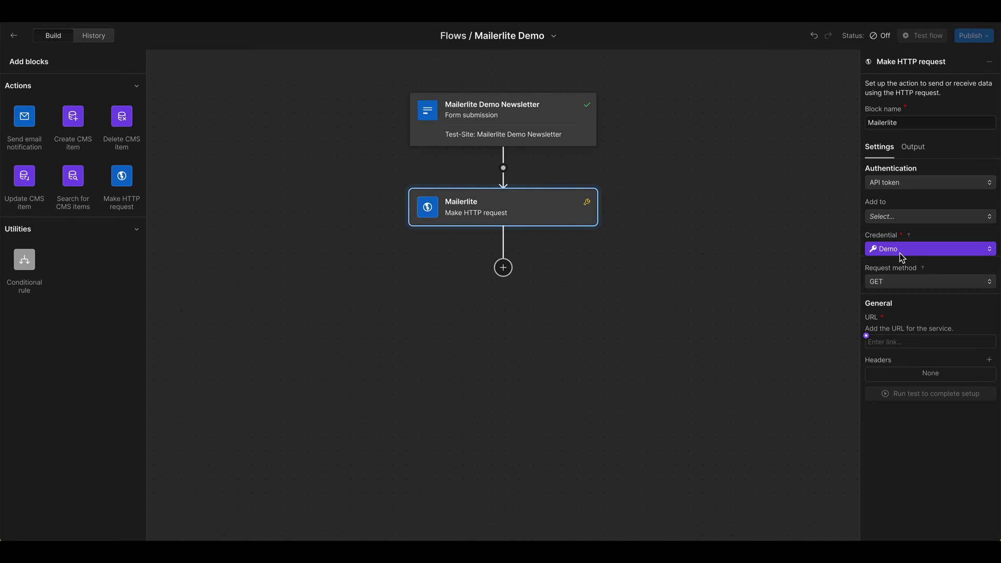
Step: Set the Mailerlite block's API token authentication to be added to the Header
click(894, 185)
click(896, 183)
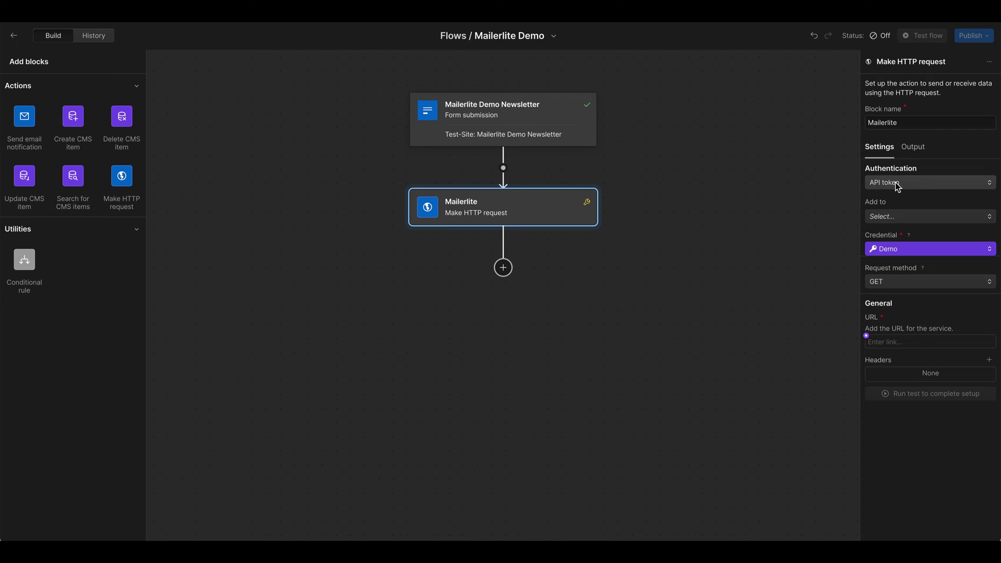
click(894, 216)
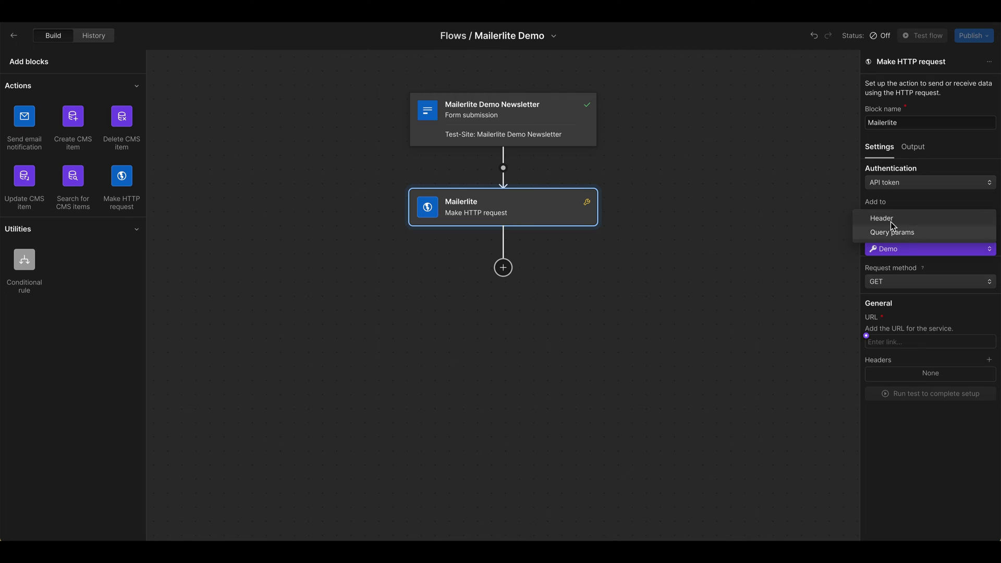
click(890, 219)
Step: Copy the header name "Authorization" from MailerLite's authentication documentation and enter it as the request block's header in Webflow
key(super+Tab)
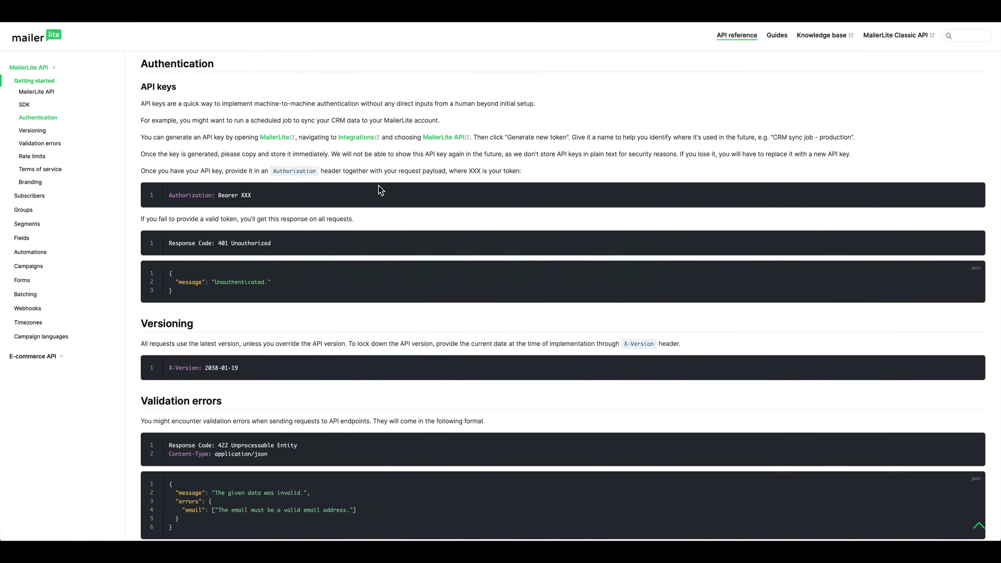
scroll(245, 193, up, 1)
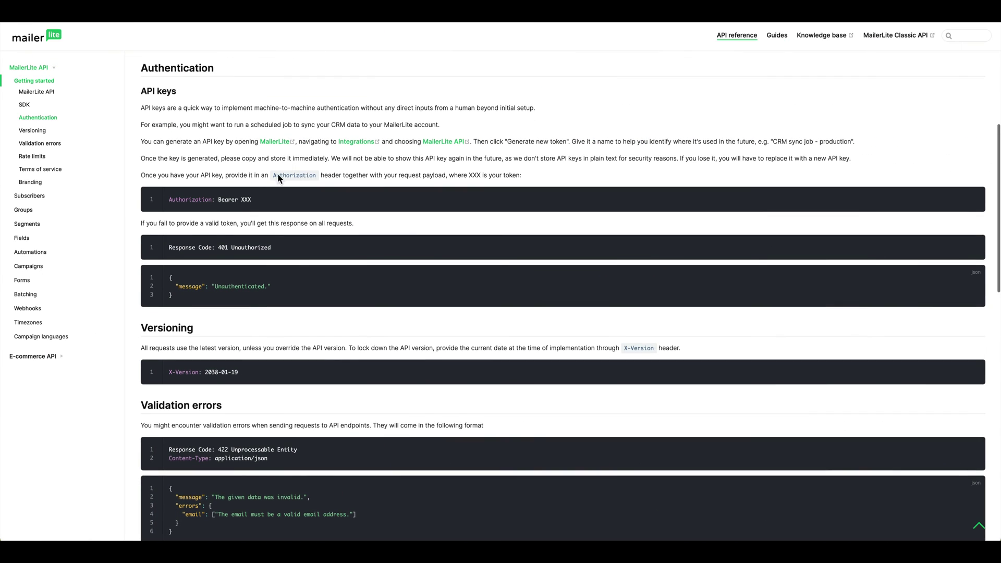
double_click(334, 174)
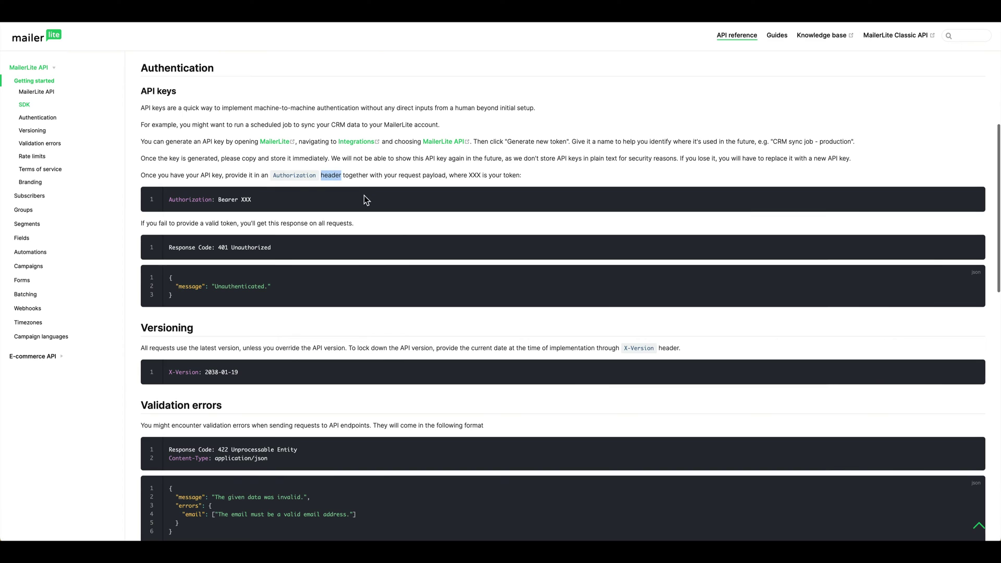
double_click(288, 176)
double_click(472, 174)
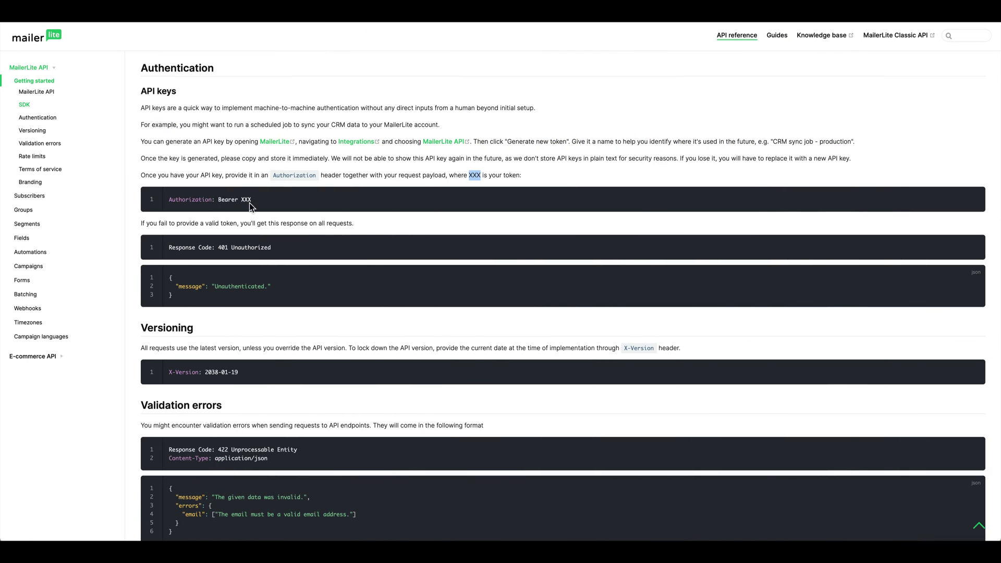
double_click(193, 198)
key(ctrl+c)
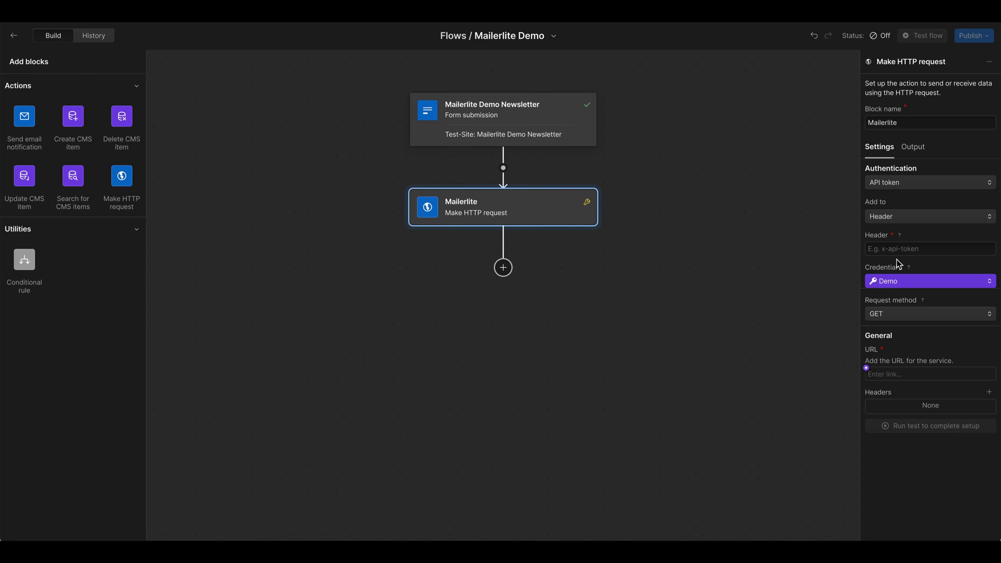
click(899, 249)
key(ctrl+v)
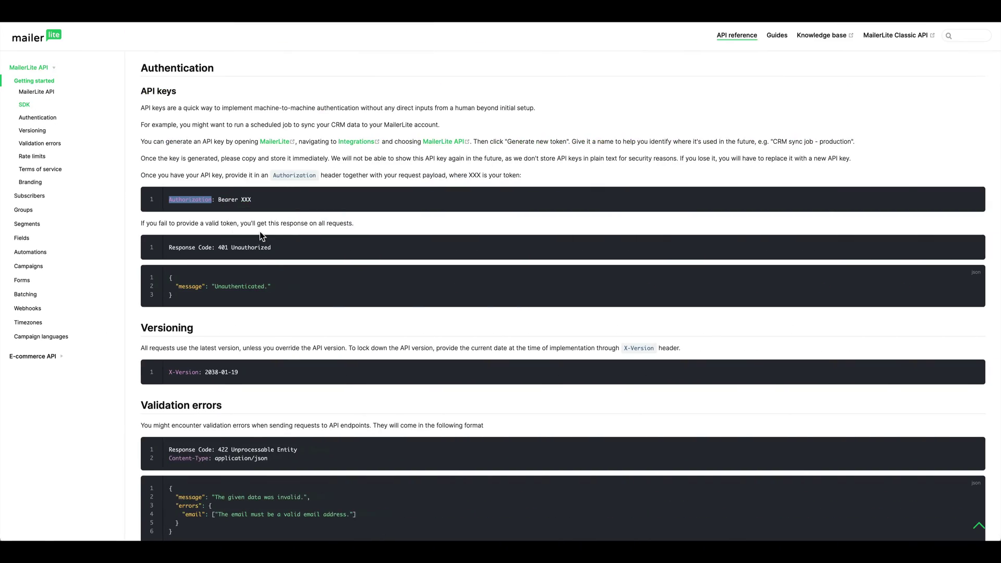
Step: Return to MailerLite's API documentation, review the Authorization example and open the Subscribers section
drag(168, 200, 275, 201)
click(284, 202)
scroll(276, 237, down, 3)
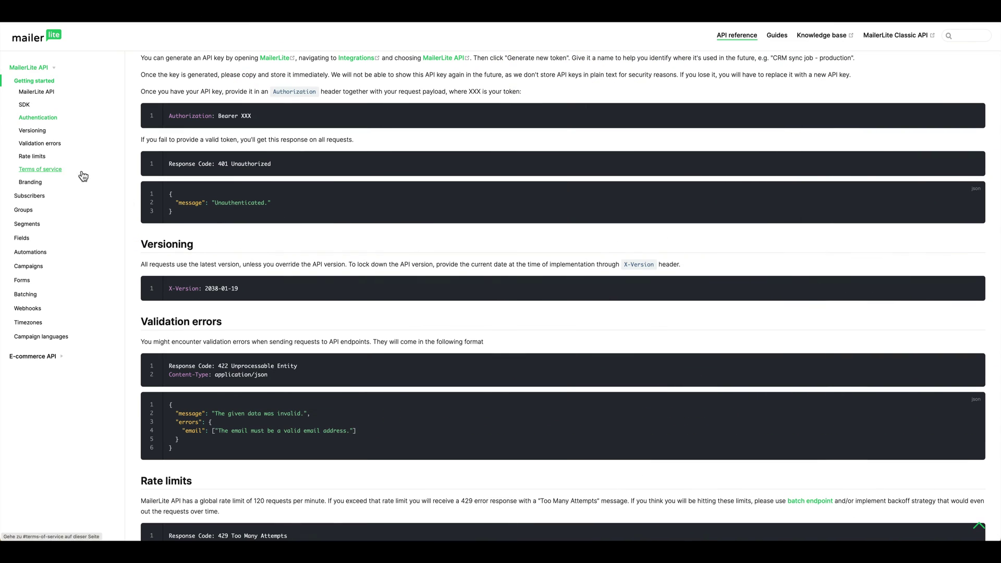
click(32, 198)
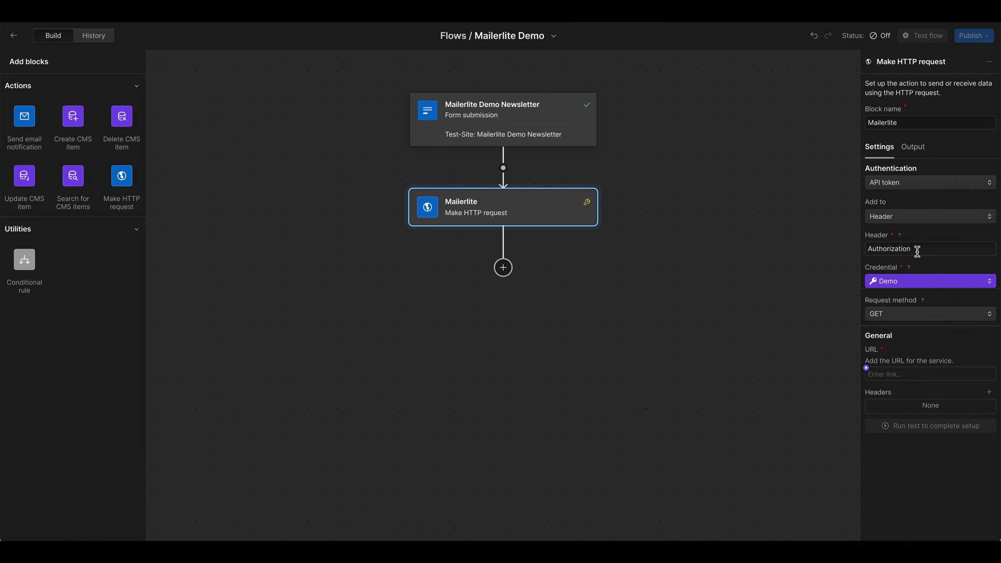
Step: Examine the request method options of the Webflow block and the List all subscribers request in MailerLite's documentation
click(897, 314)
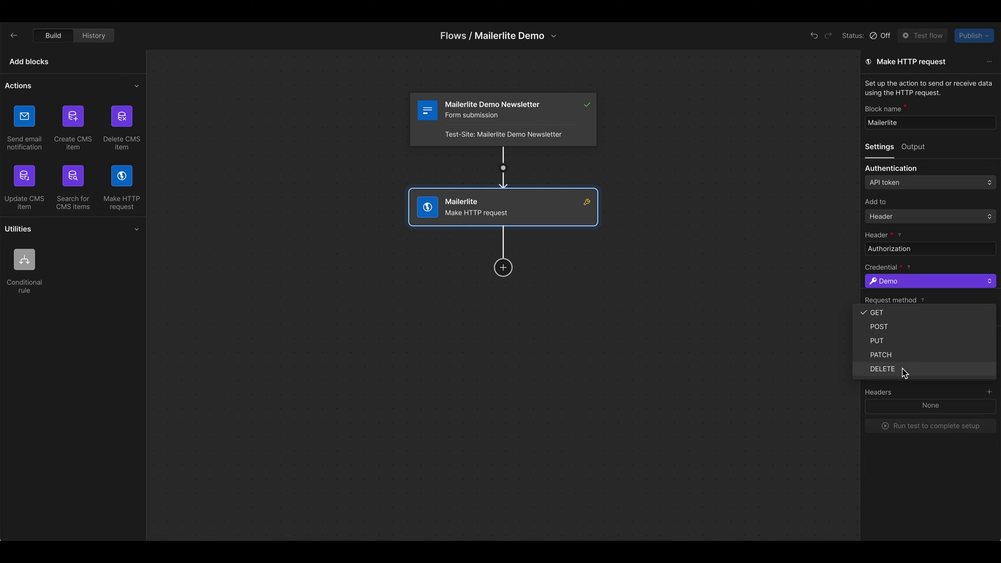
click(907, 296)
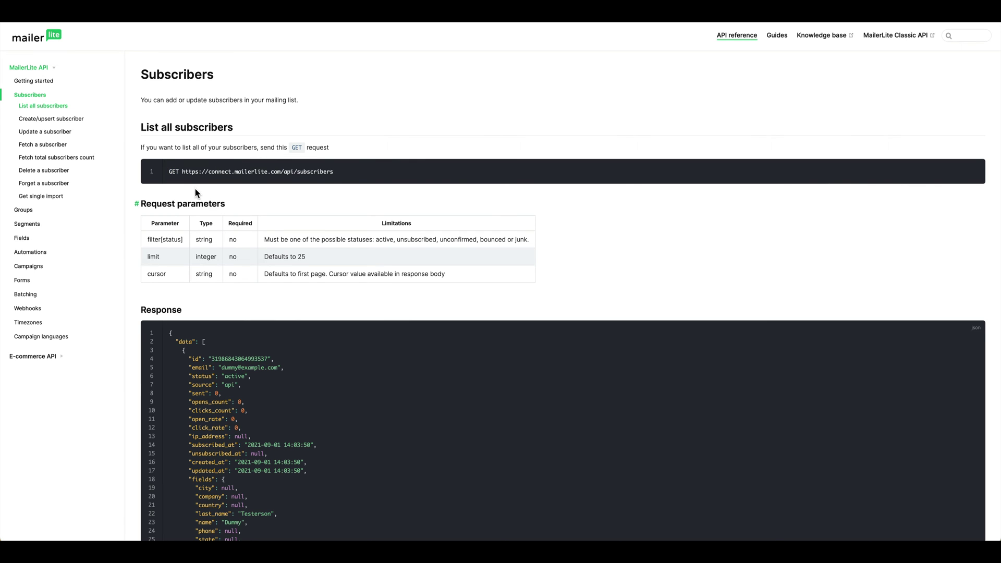
scroll(196, 189, down, 2)
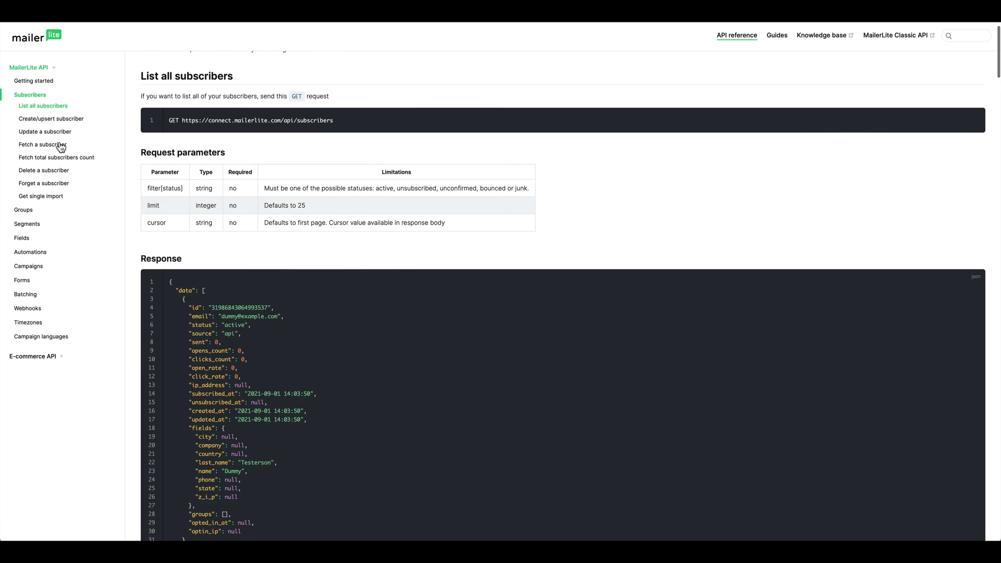
Step: Find the Create/upsert subscriber request in MailerLite's documentation and set the Mailerlite block's request method in Webflow to POST
scroll(226, 222, down, 15)
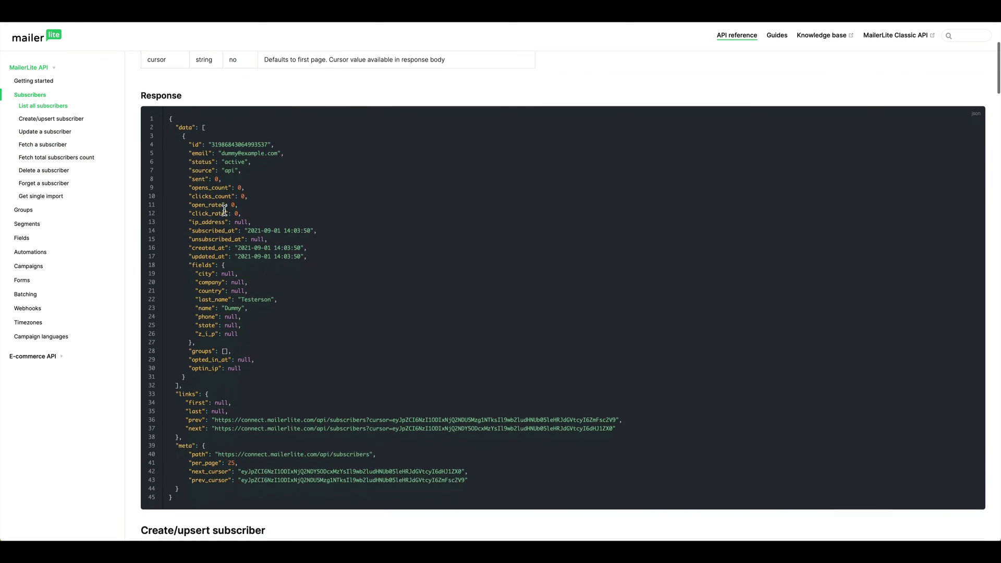
scroll(183, 228, down, 1)
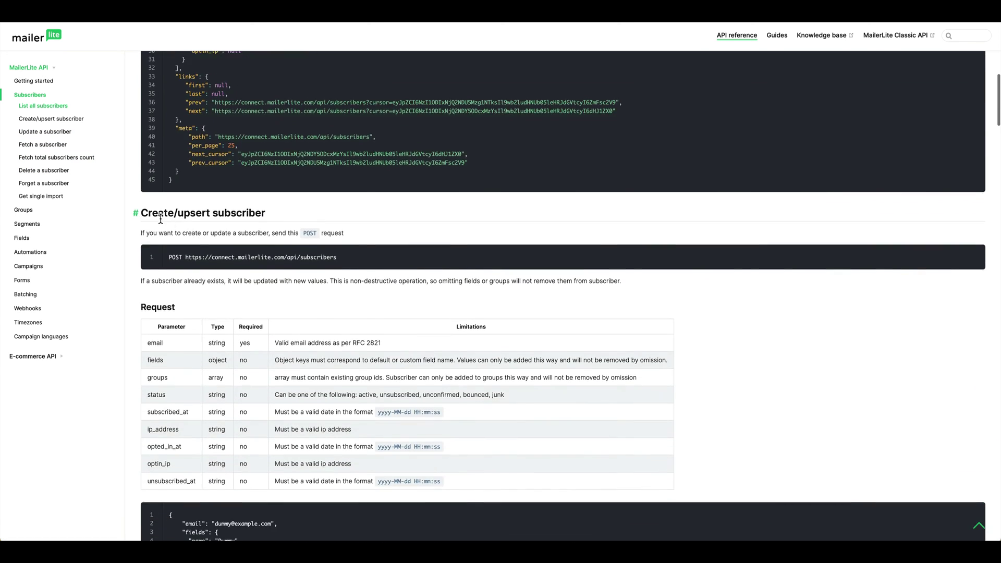
scroll(234, 239, down, 1)
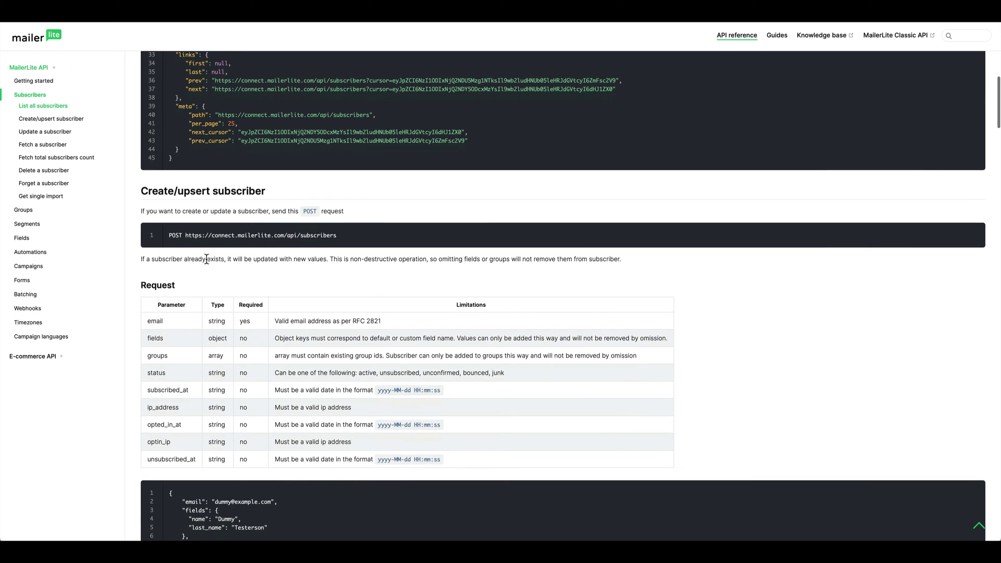
double_click(175, 235)
key(ctrl+Left)
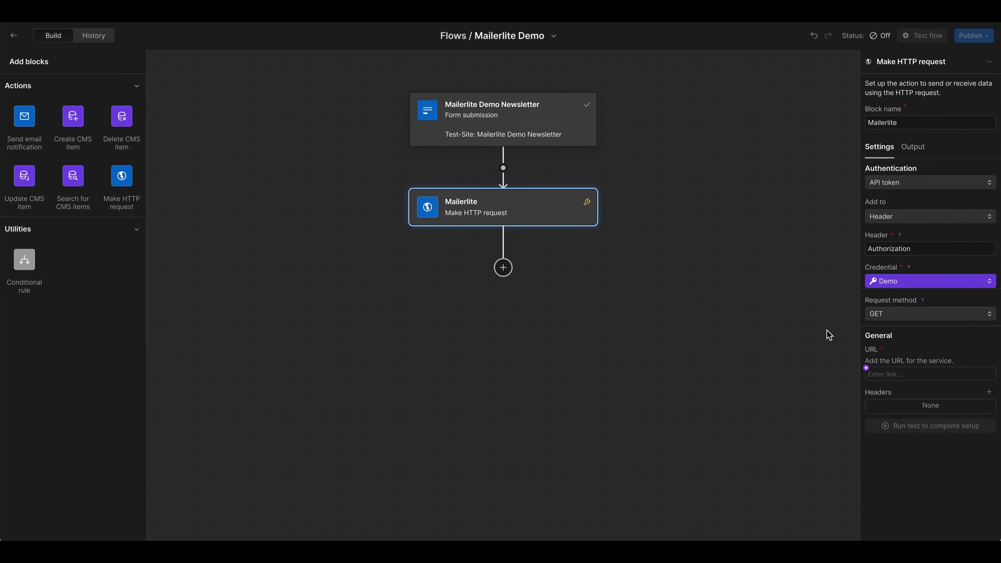
click(896, 313)
click(887, 326)
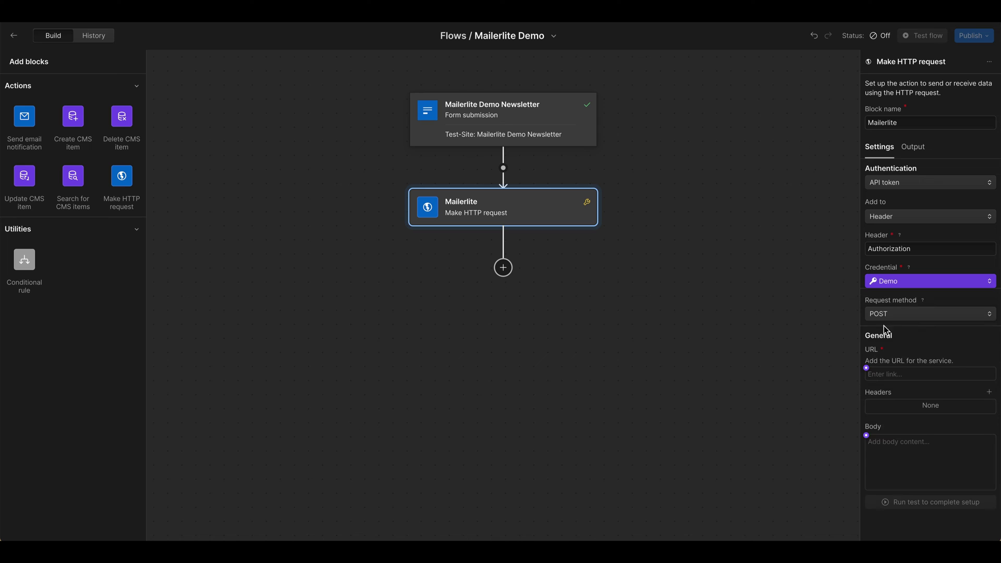
key(ctrl+Right)
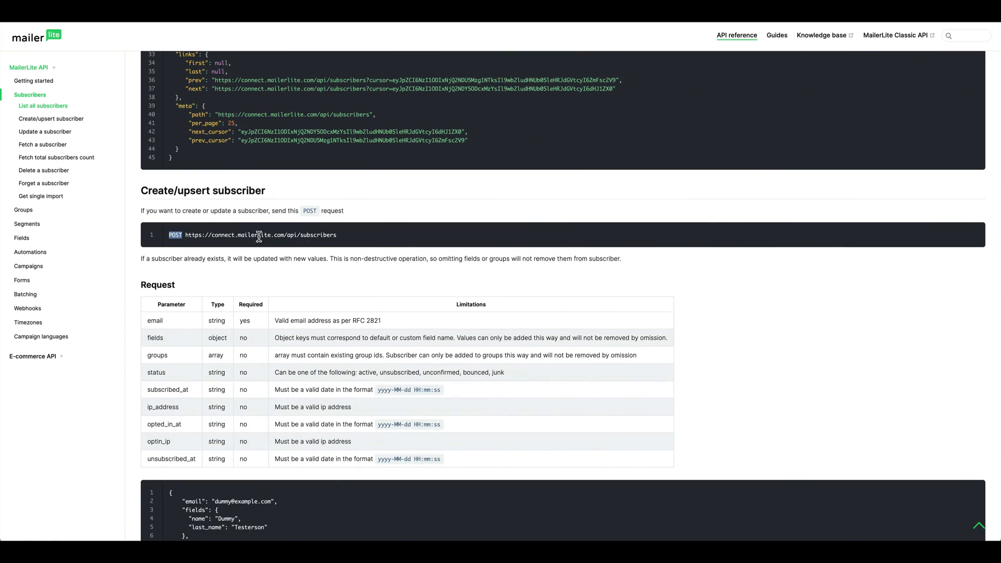
click(213, 235)
drag(186, 235, 337, 238)
key(ctrl+c)
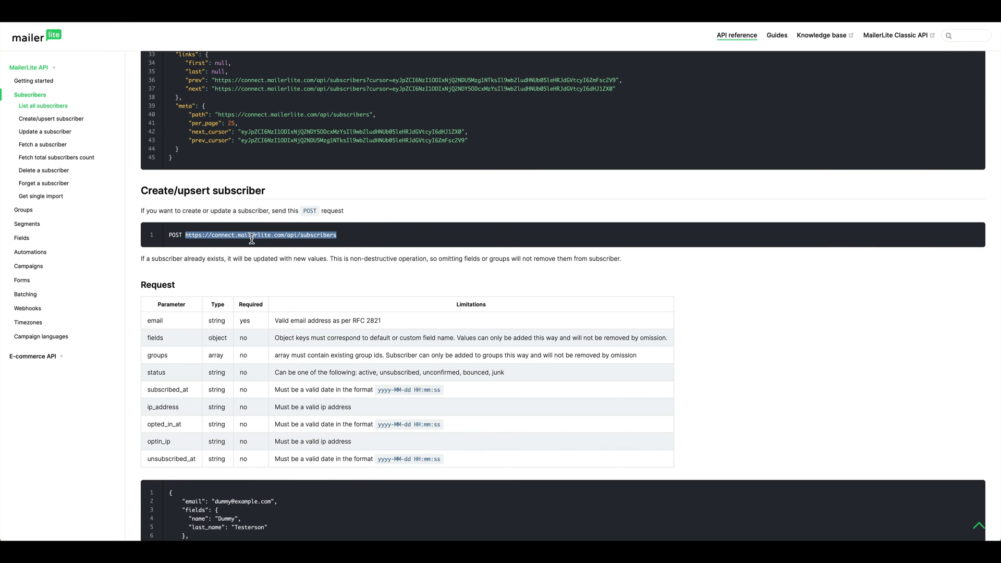
key(super+Tab)
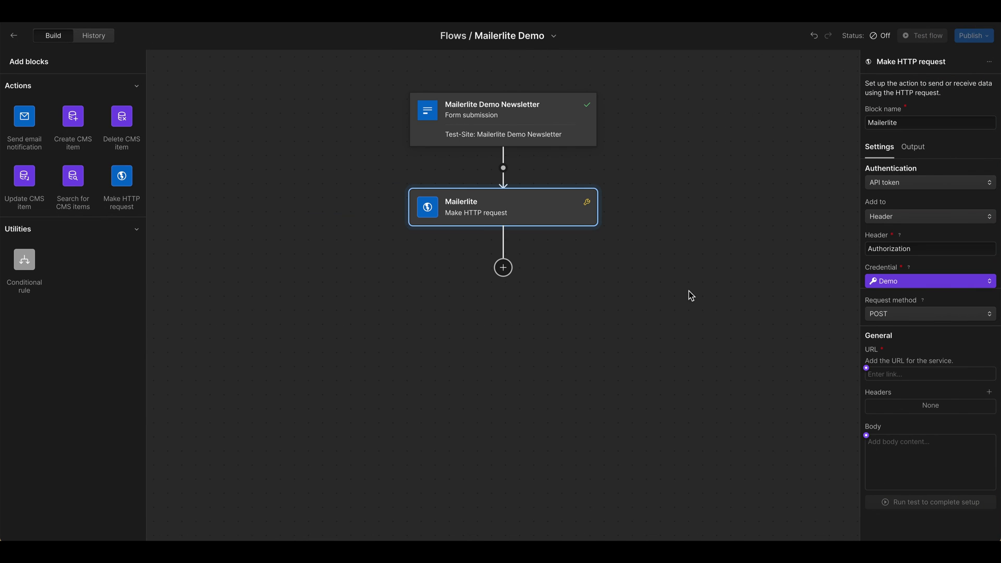
click(901, 372)
key(ctrl+v)
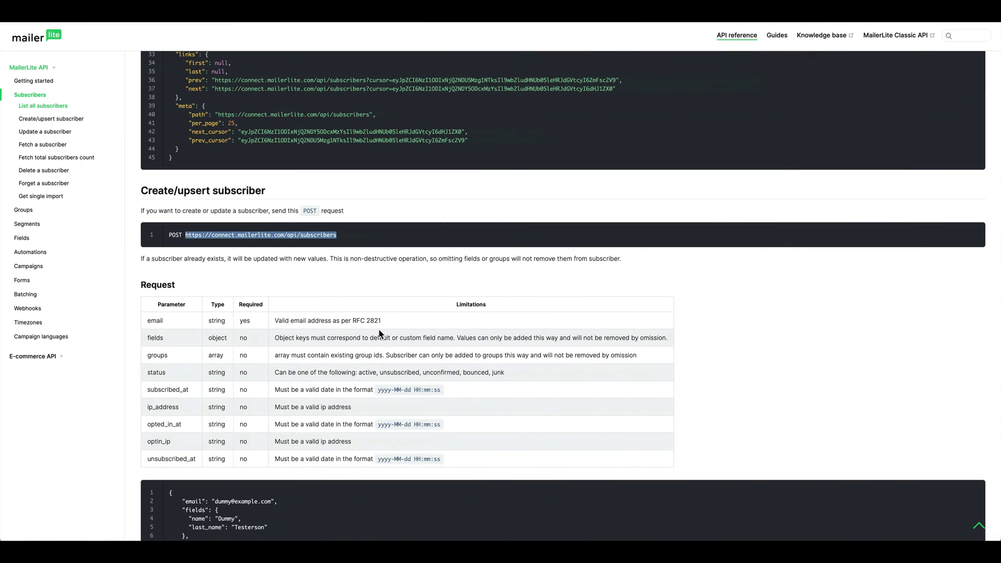
Step: Examine the Create/upsert subscriber request in the documentation and the headers required for every request on MailerLite's API integration page
click(290, 284)
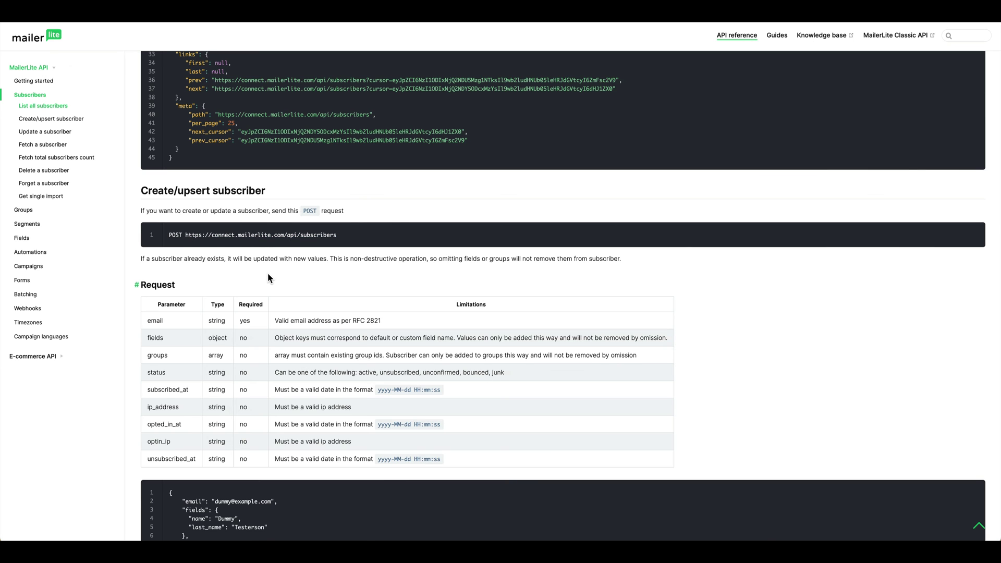
scroll(267, 274, up, 1)
scroll(259, 267, down, 1)
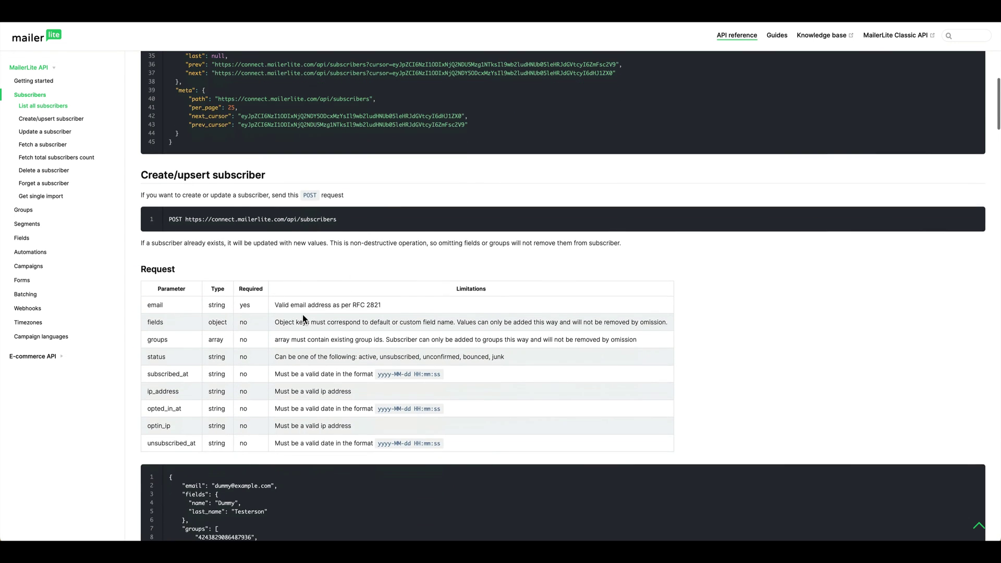
scroll(302, 316, down, 6)
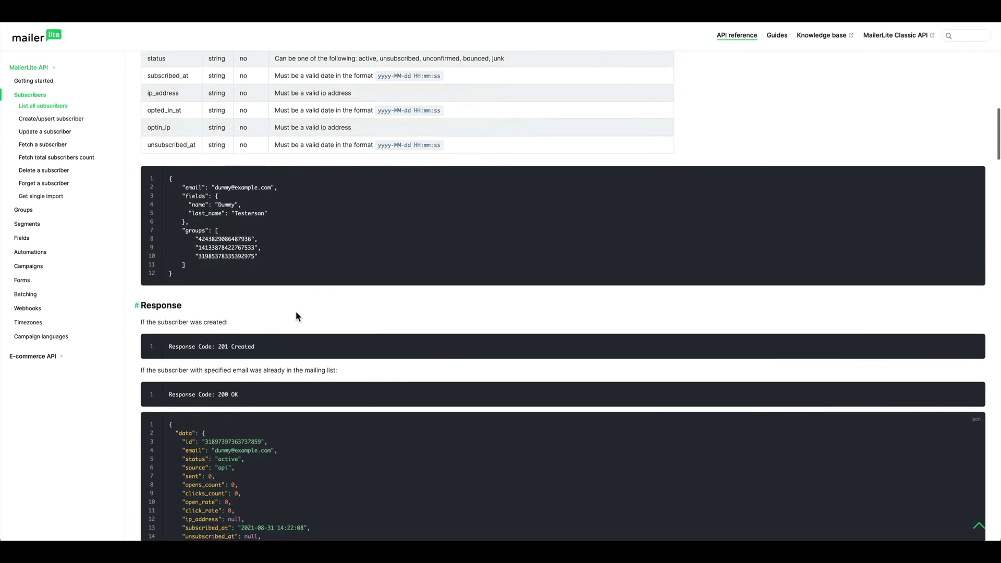
scroll(296, 312, up, 8)
key(ctrl+w)
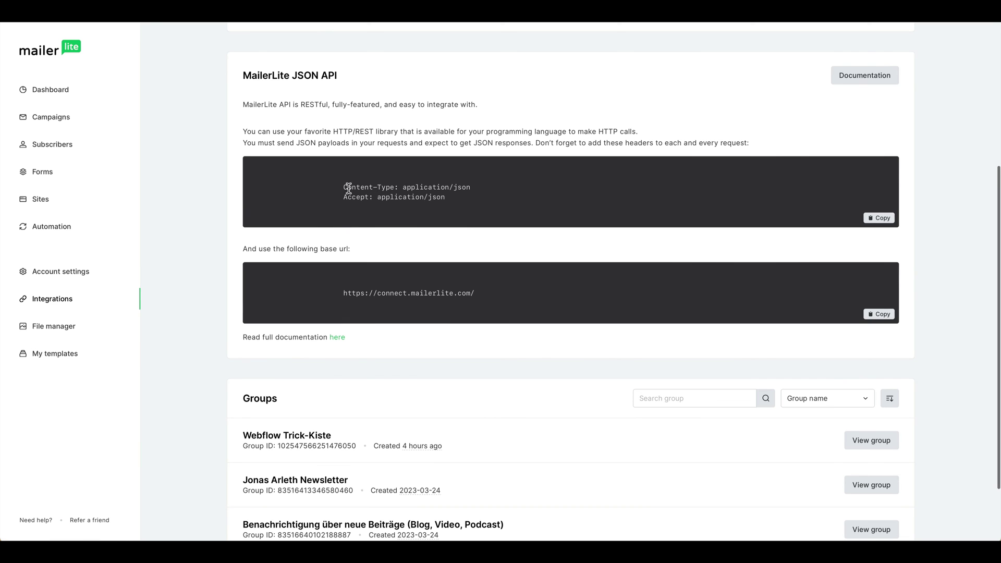
drag(343, 186, 459, 201)
triple_click(413, 194)
click(402, 195)
double_click(480, 144)
double_click(637, 144)
drag(536, 144, 653, 144)
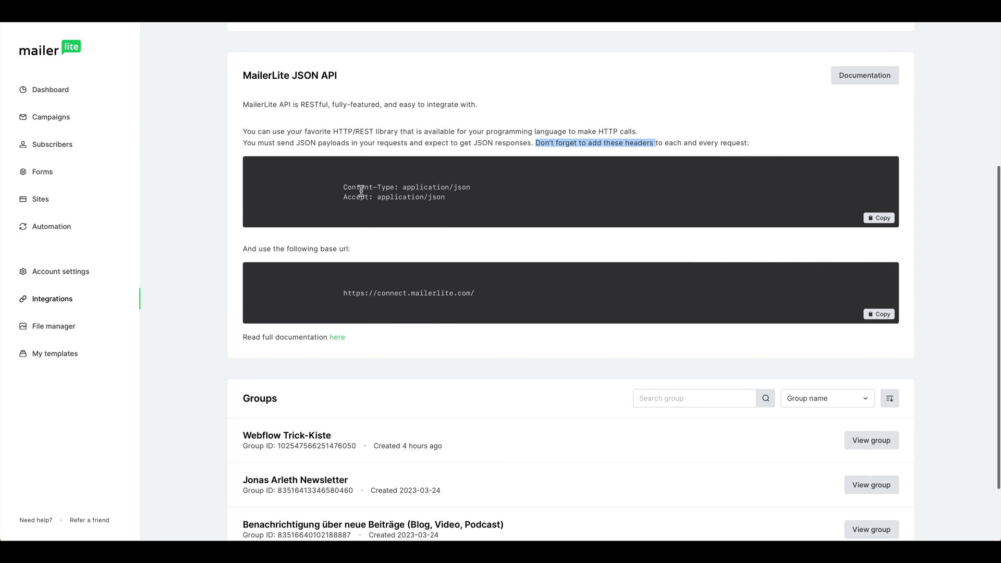
Step: Copy the Content-Type header from MailerLite's integration page and add it to the Webflow request block with the value application/json
drag(344, 187, 398, 192)
key(ctrl+c)
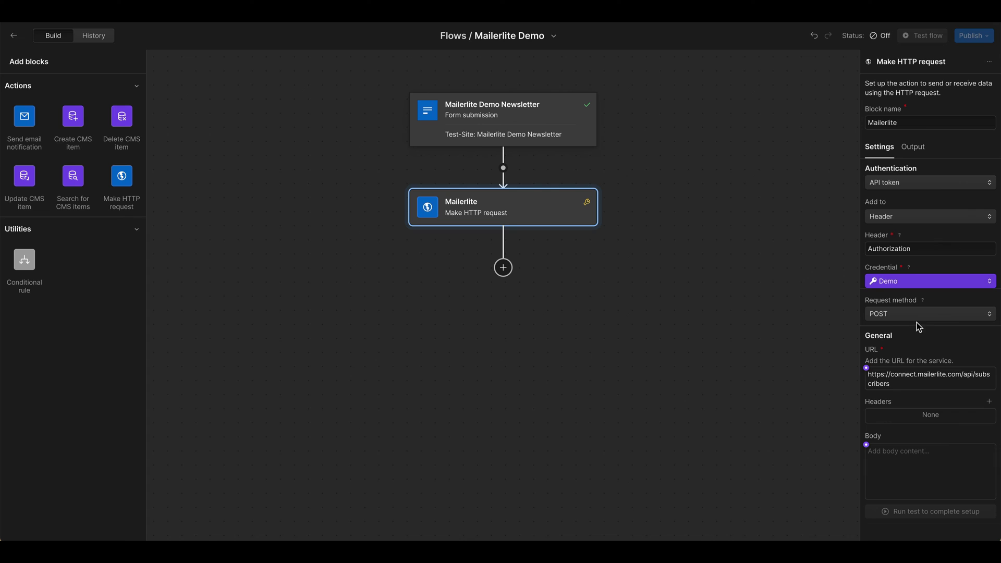
click(990, 402)
key(ctrl+v)
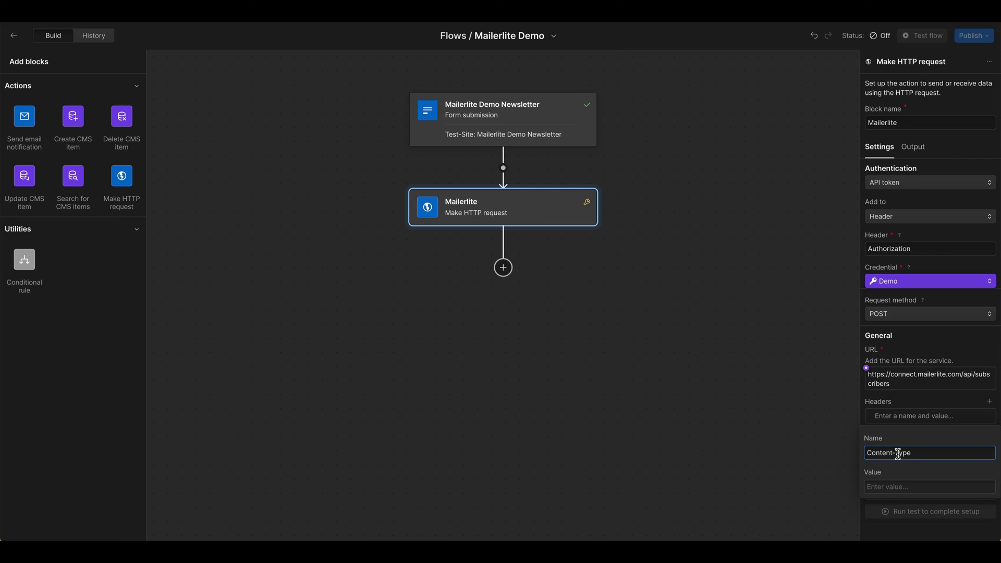
key(ctrl+Tab)
drag(403, 186, 489, 187)
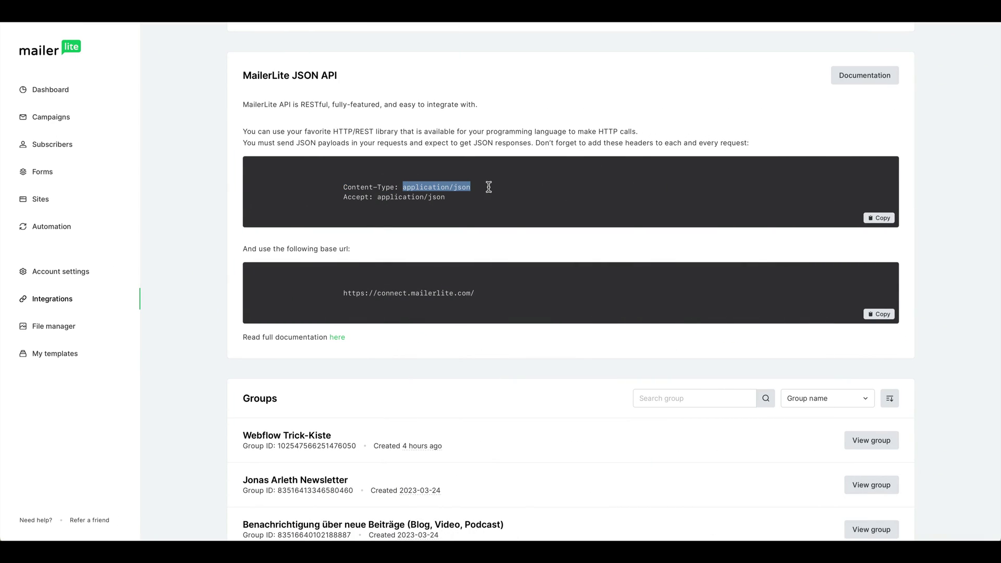
key(ctrl+c)
key(ctrl+shift+Tab)
click(916, 483)
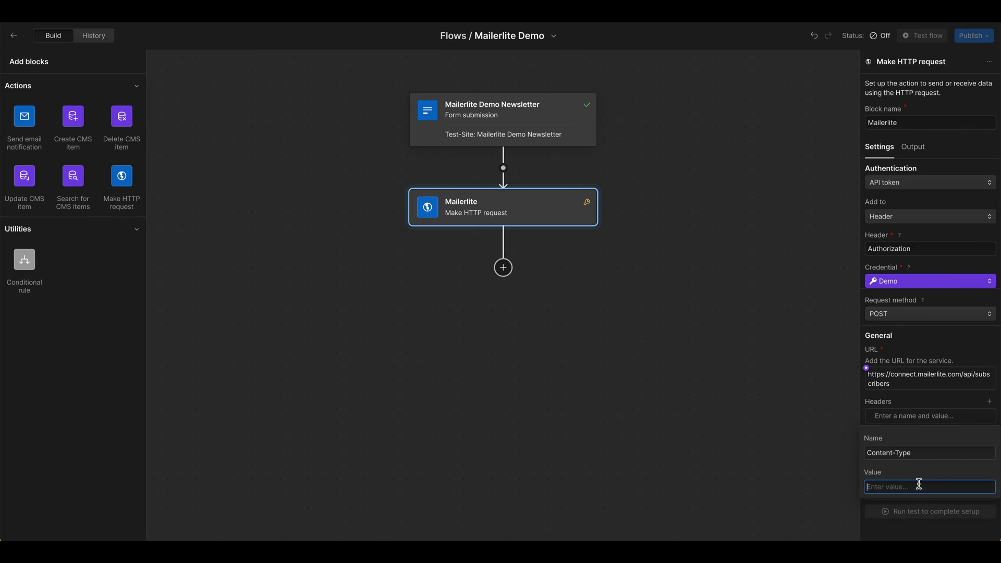
key(ctrl+v)
click(928, 421)
Step: Add a second header to the request block, copying the name Accept and the value application/json from MailerLite's integration page
click(989, 401)
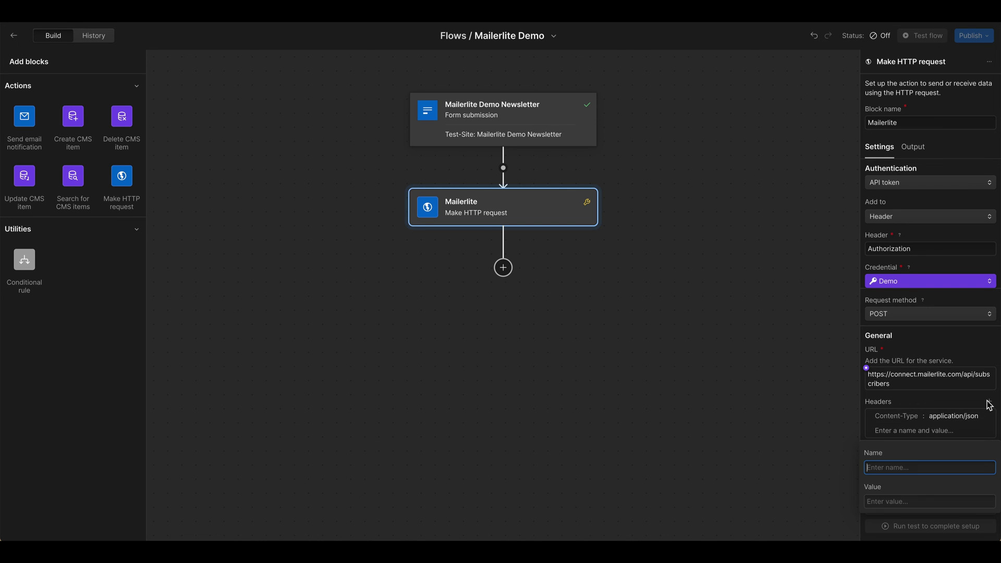
key(ctrl+Tab)
double_click(354, 197)
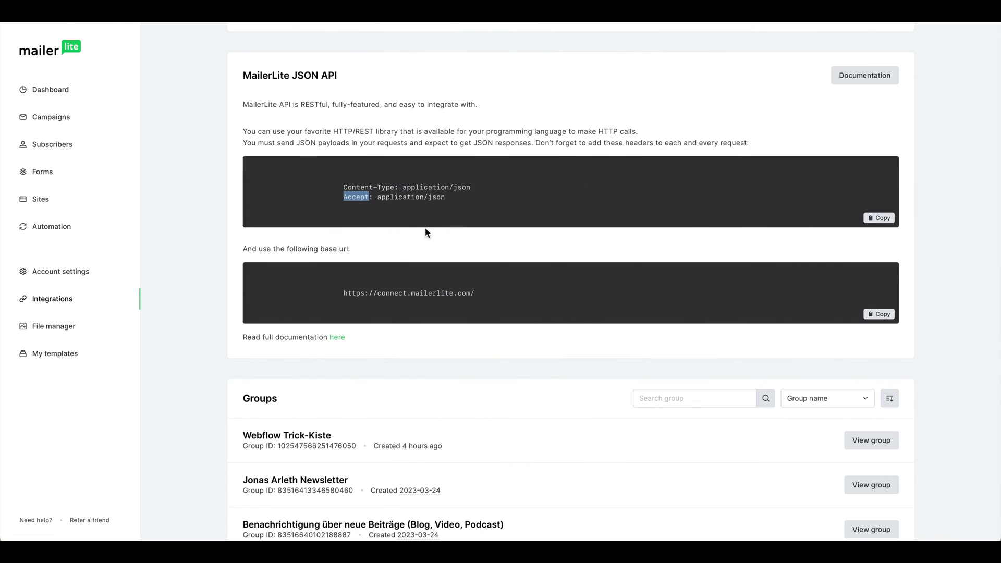
key(ctrl+c)
key(ctrl+shift+Tab)
key(ctrl+v)
key(ctrl+Tab)
mouse_move(378, 197)
mouse_down()
mouse_move(488, 201)
mouse_move(383, 197)
mouse_up()
key(ctrl+c)
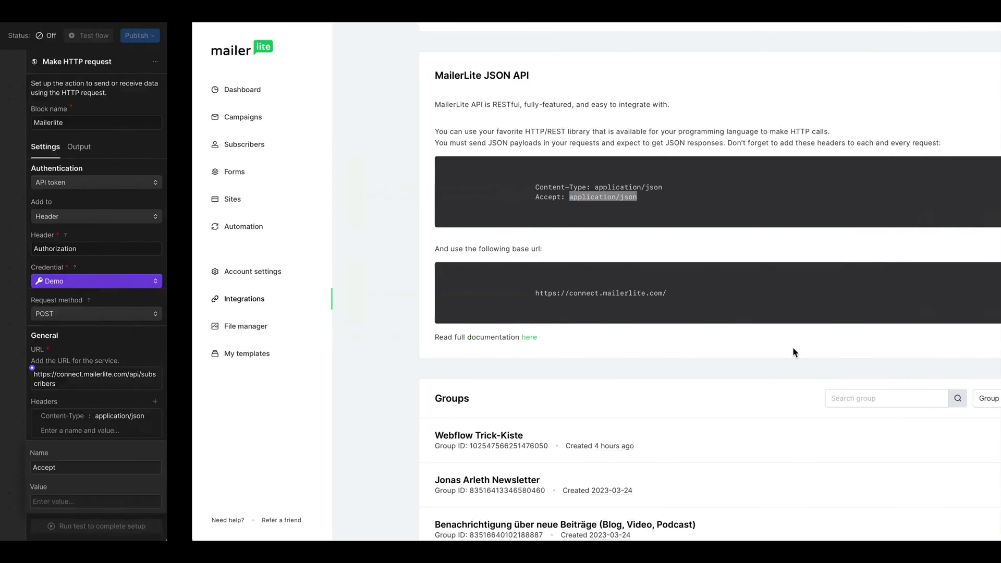
key(ctrl+Left)
click(903, 501)
key(ctrl+v)
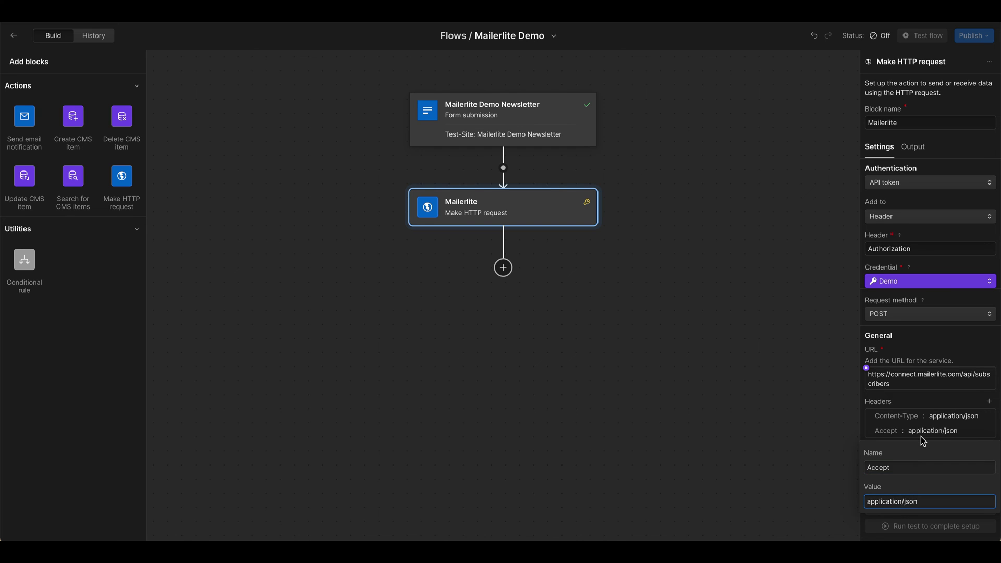
click(921, 435)
Step: Copy the sample JSON request from MailerLite's Create/upsert subscriber documentation and paste it into the Webflow block's body
key(super+Tab)
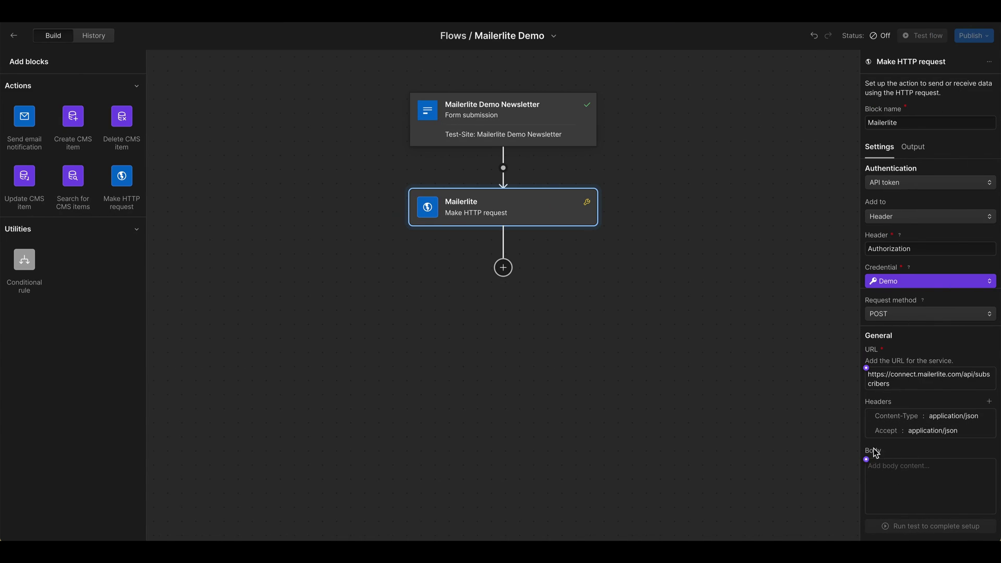
key(super+Tab)
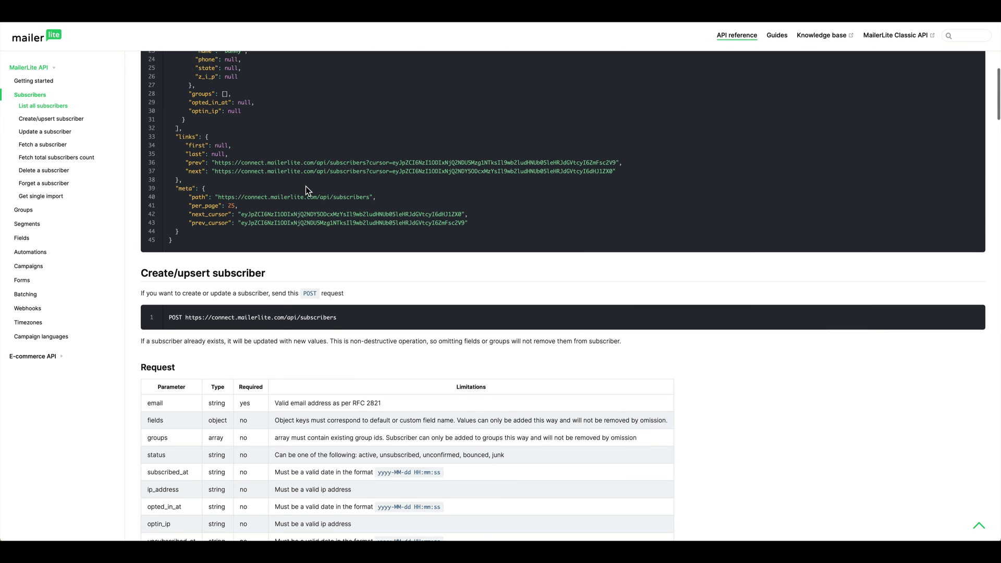
scroll(306, 186, down, 1)
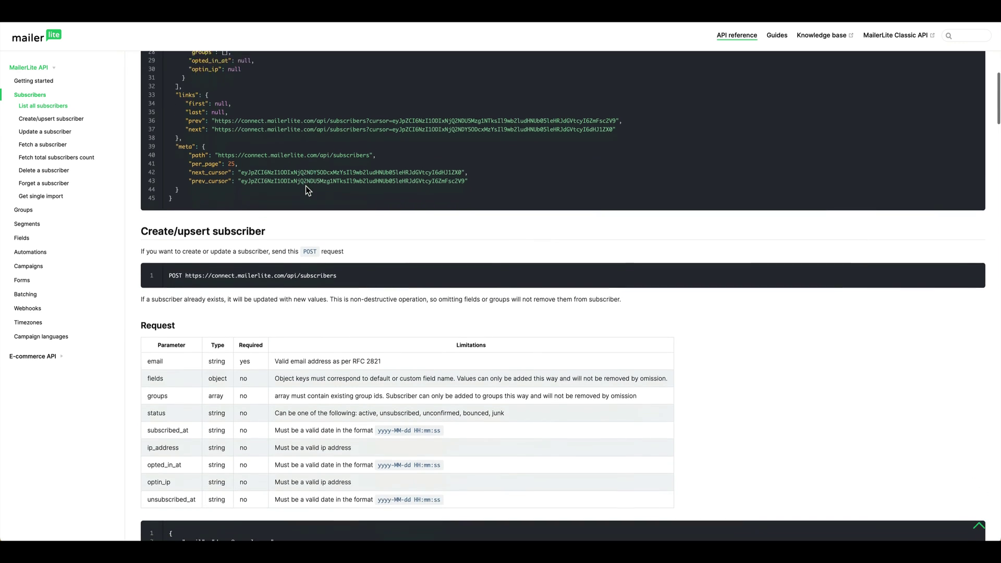
scroll(305, 186, up, 10)
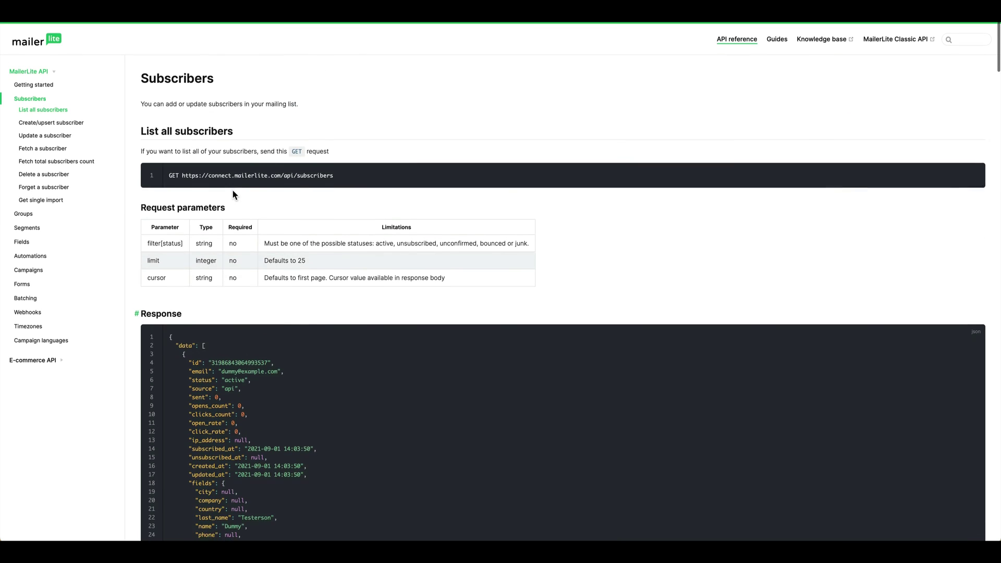
click(52, 119)
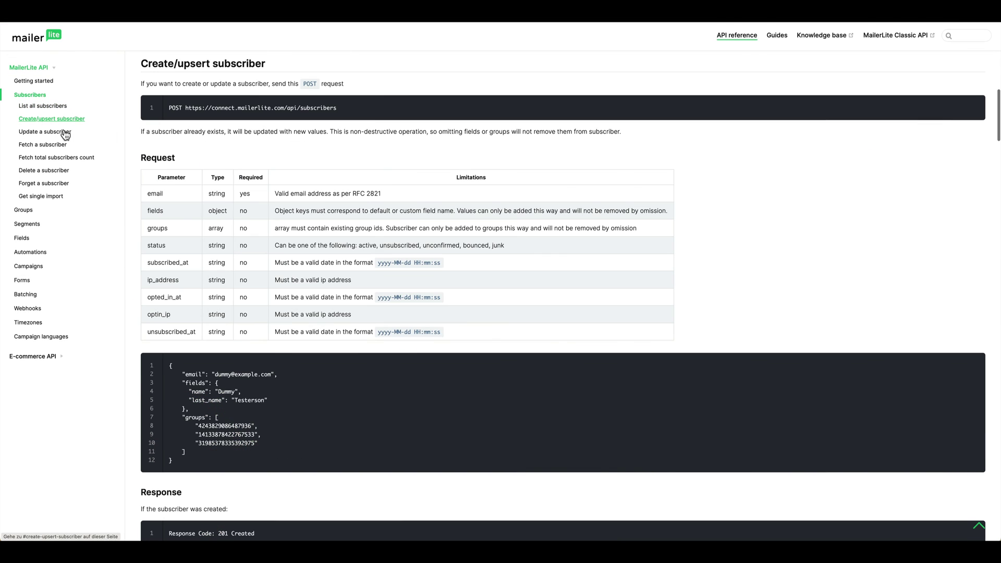
scroll(190, 341, down, 1)
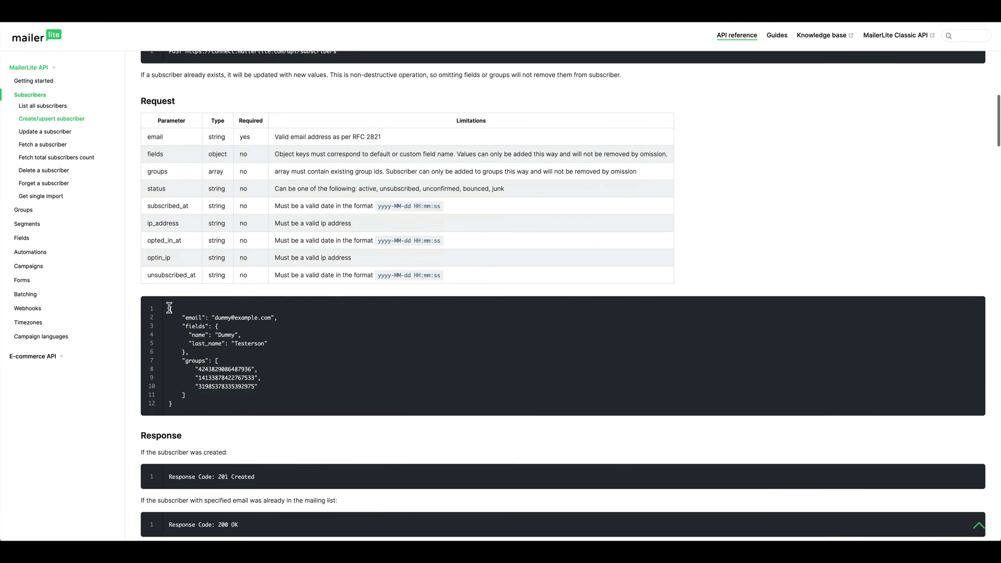
drag(170, 309, 189, 408)
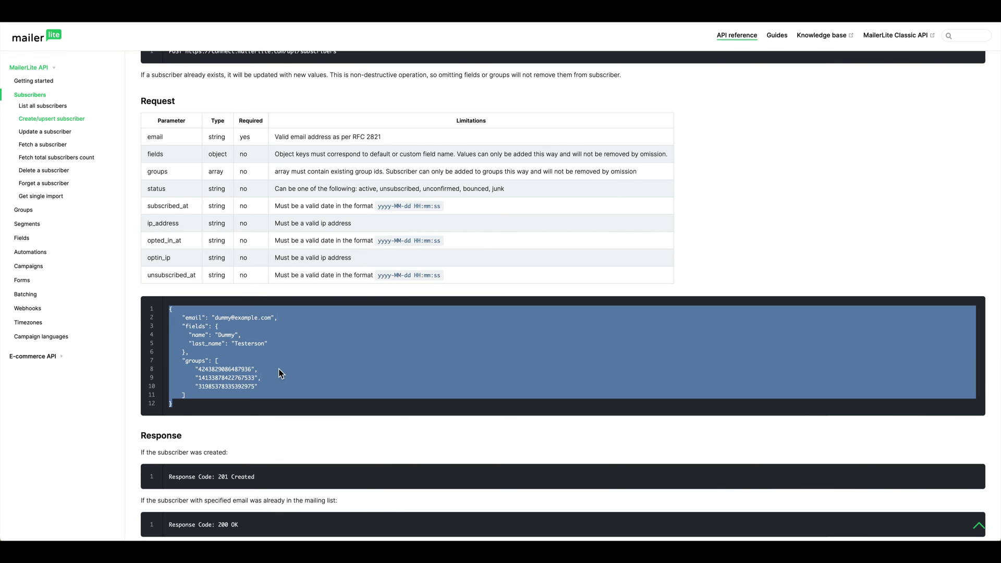
scroll(279, 368, up, 1)
key(ctrl+Left)
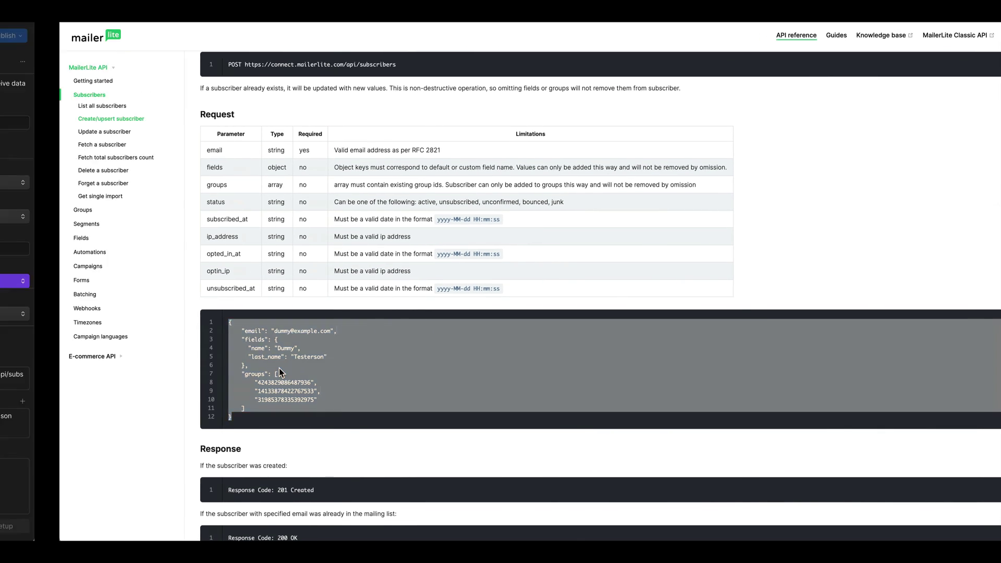
click(904, 472)
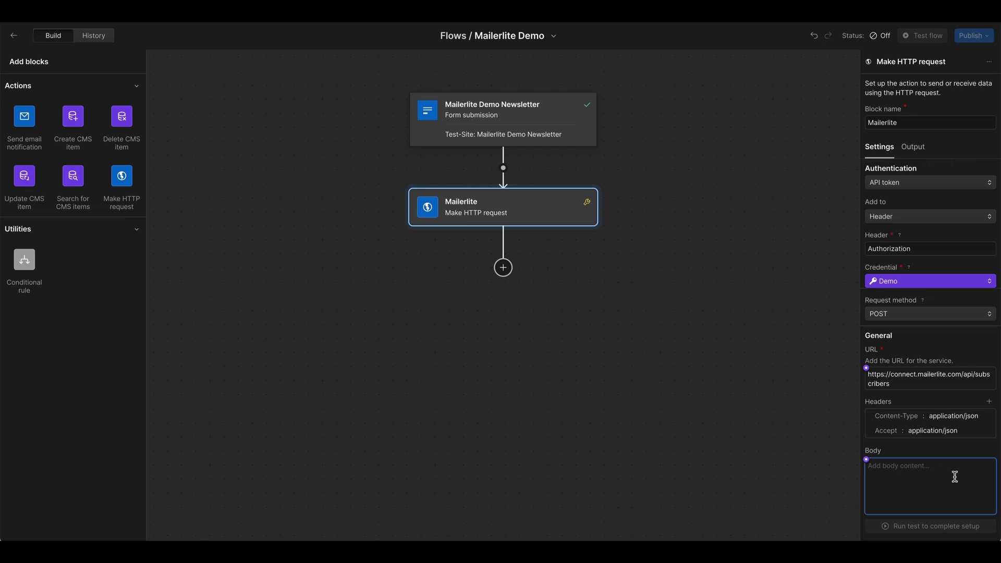
key(ctrl+v)
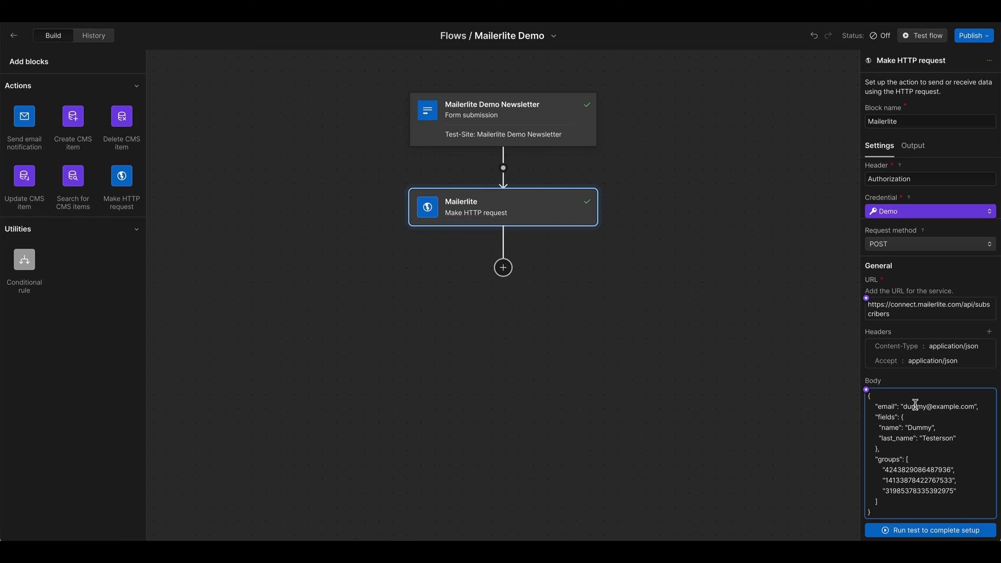
Step: Replace the sample e-mail address in the request body with the Email form field from Mailerlite Demo Newsletter
drag(905, 406, 974, 406)
key(BackSpace)
click(867, 391)
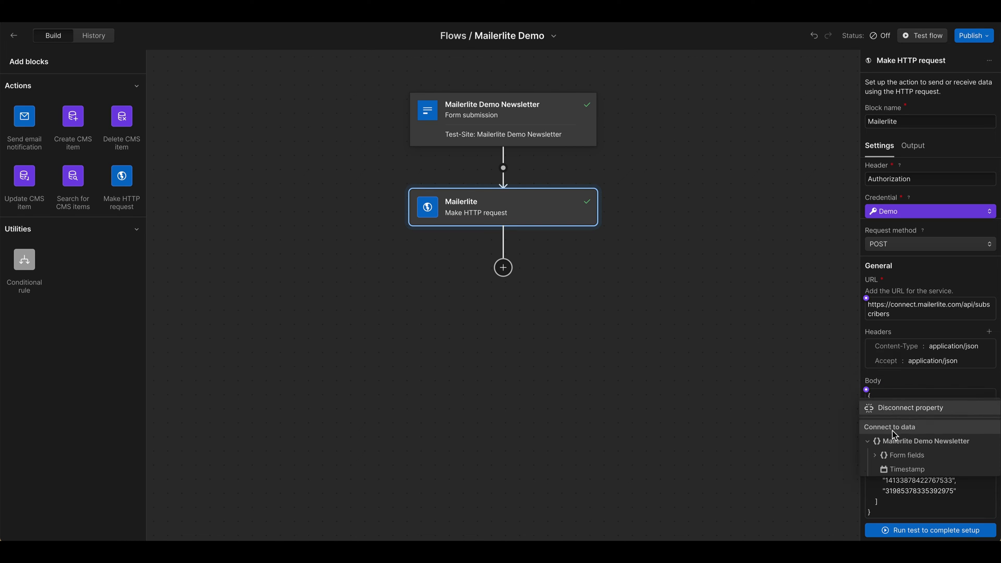
click(881, 457)
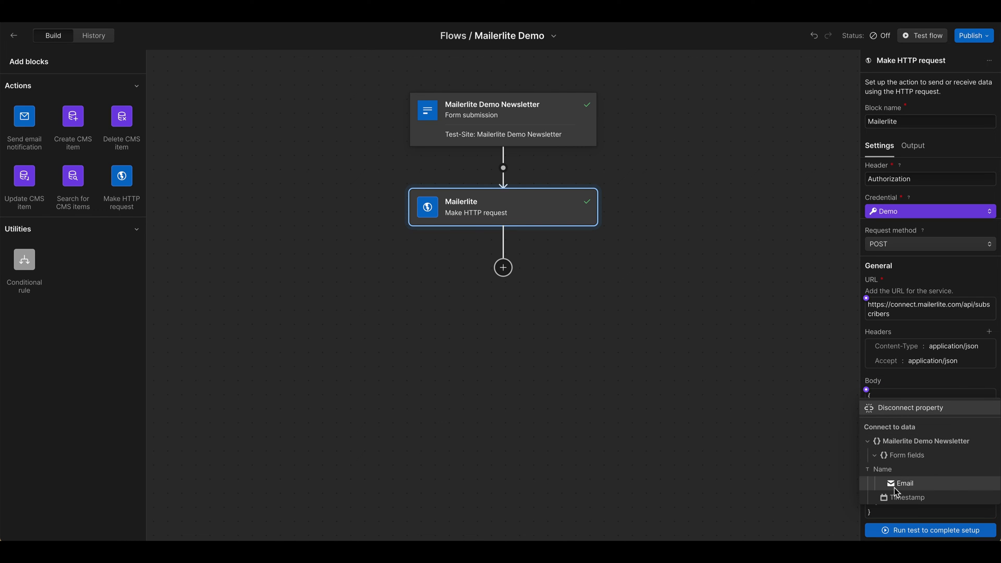
click(930, 484)
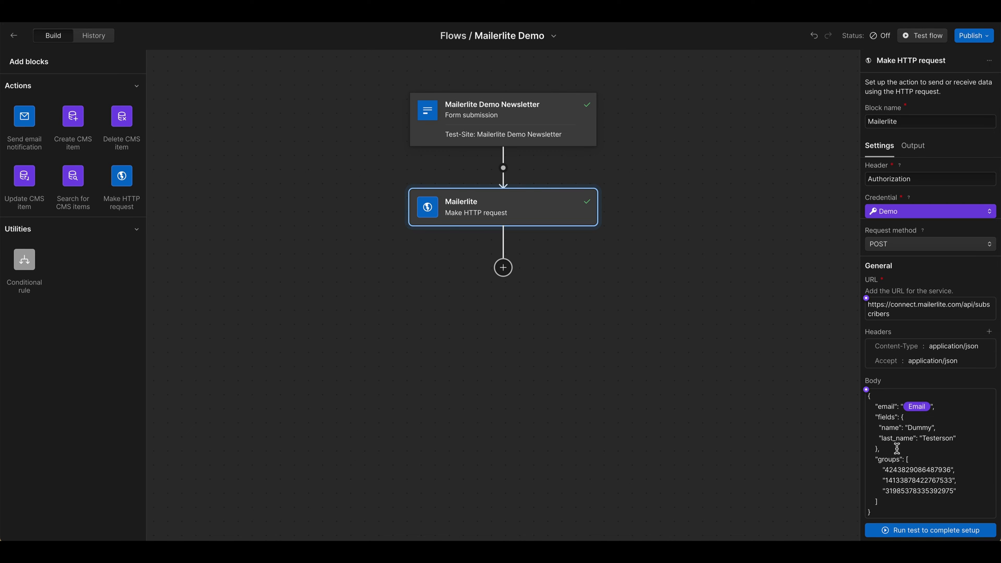
Step: Replace the sample name Dummy in the request body with the Name form field from Mailerlite Demo Newsletter
double_click(890, 428)
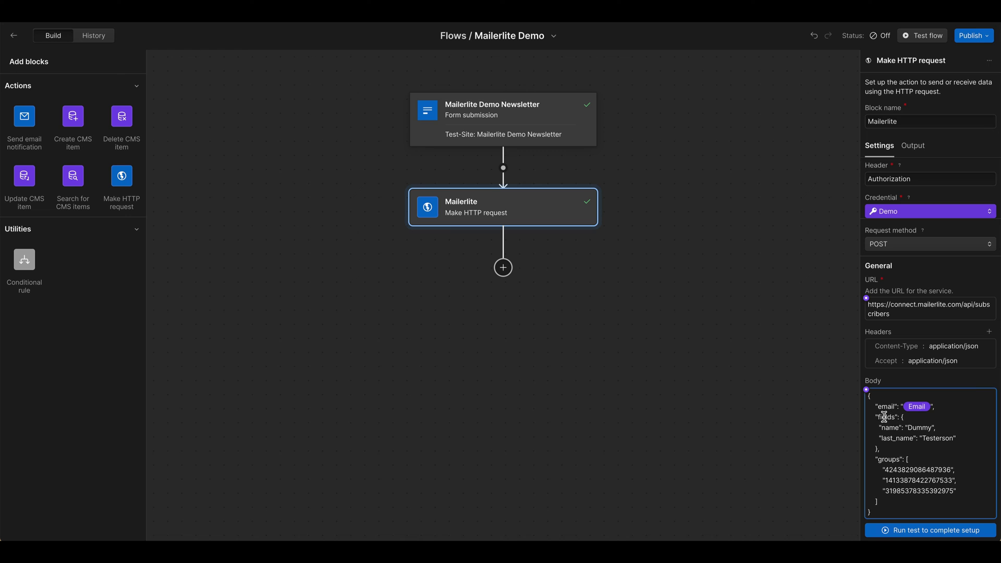
double_click(920, 427)
key(BackSpace)
click(868, 391)
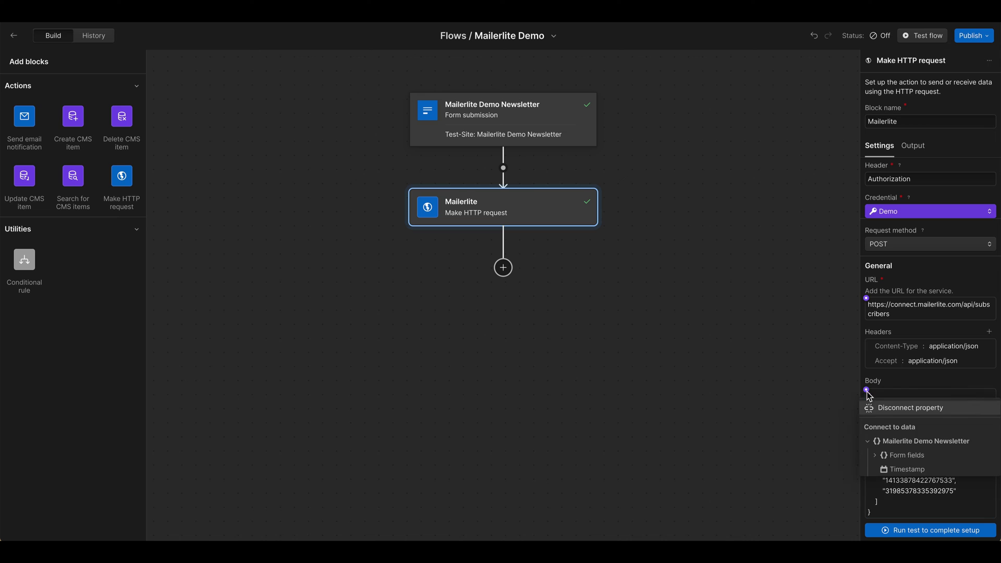
click(898, 457)
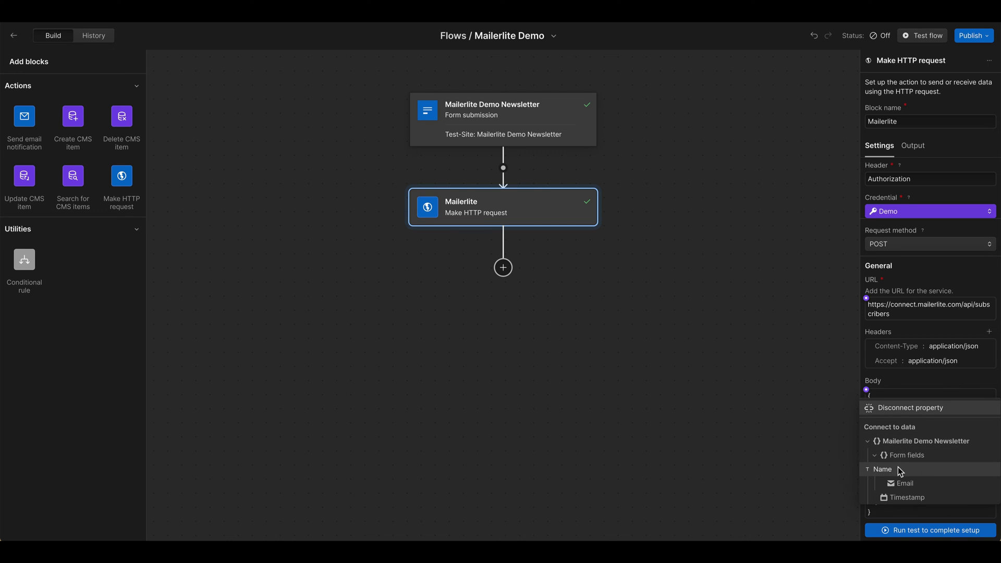
click(896, 469)
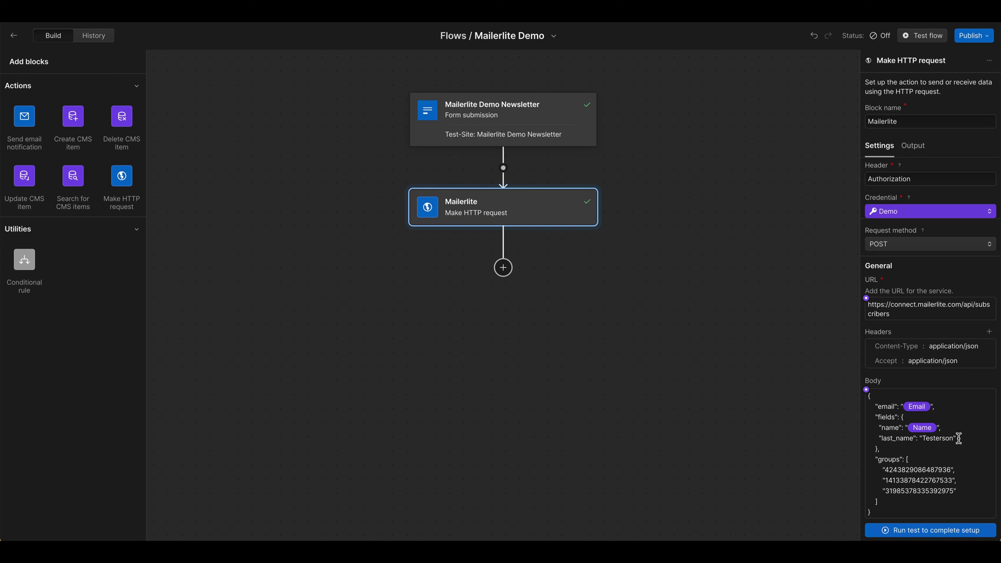
Step: Remove the last_name line and the comma after the name entry from the request body
drag(959, 438, 867, 440)
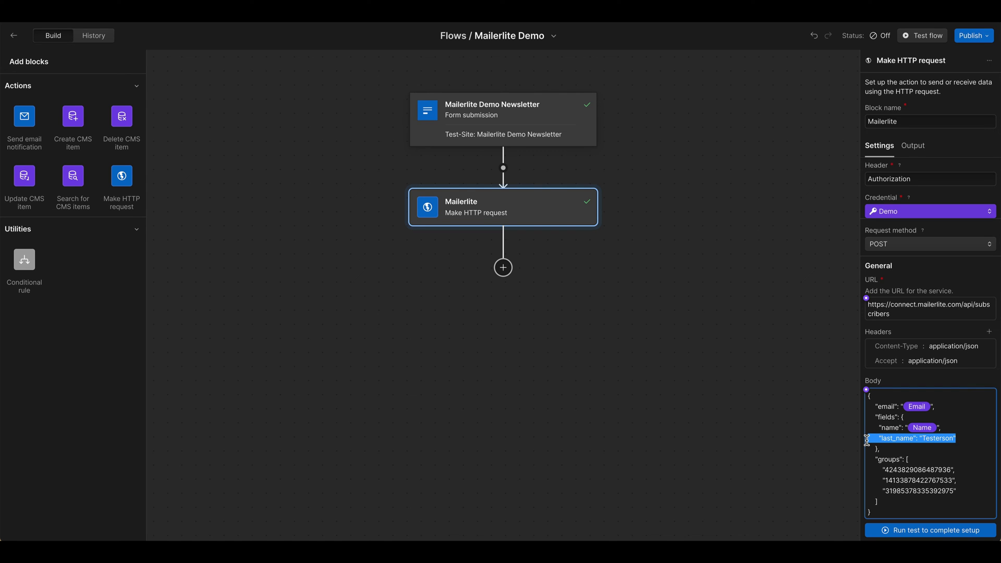
key(BackSpace)
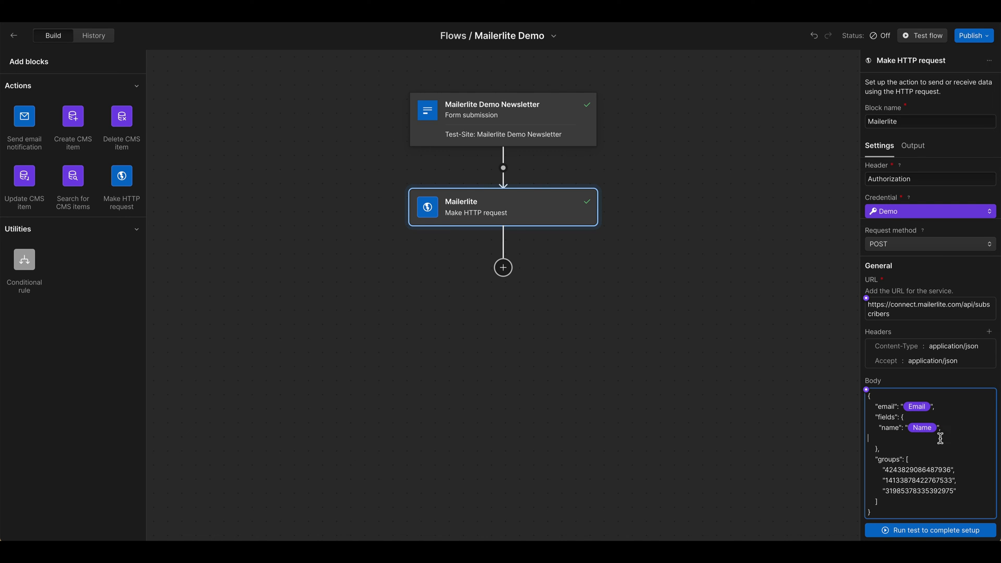
key(BackSpace)
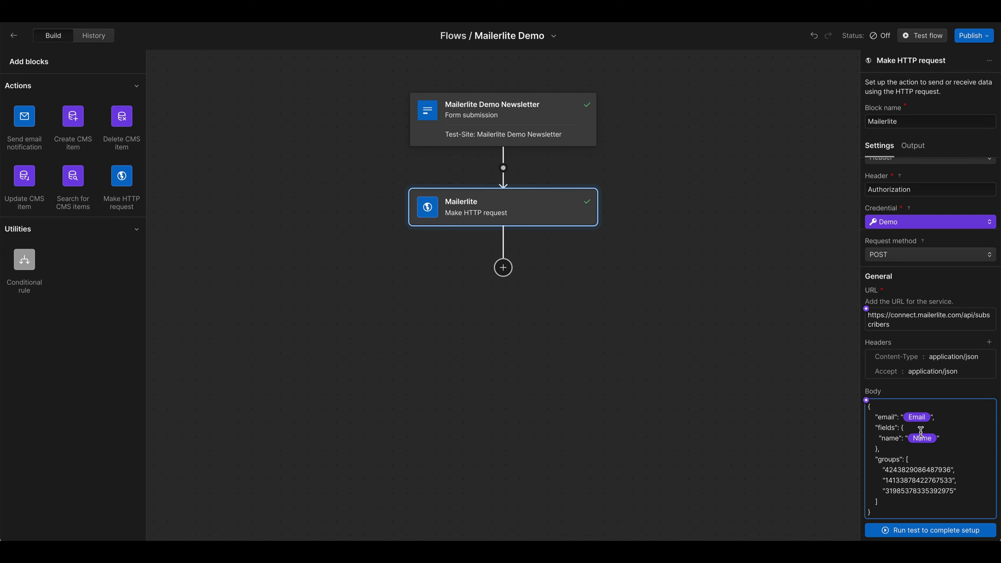
Step: Copy the ID of the second group listed on MailerLite's integration page and paste it over the first sample group ID in Webflow's request body
click(964, 492)
click(960, 480)
double_click(886, 460)
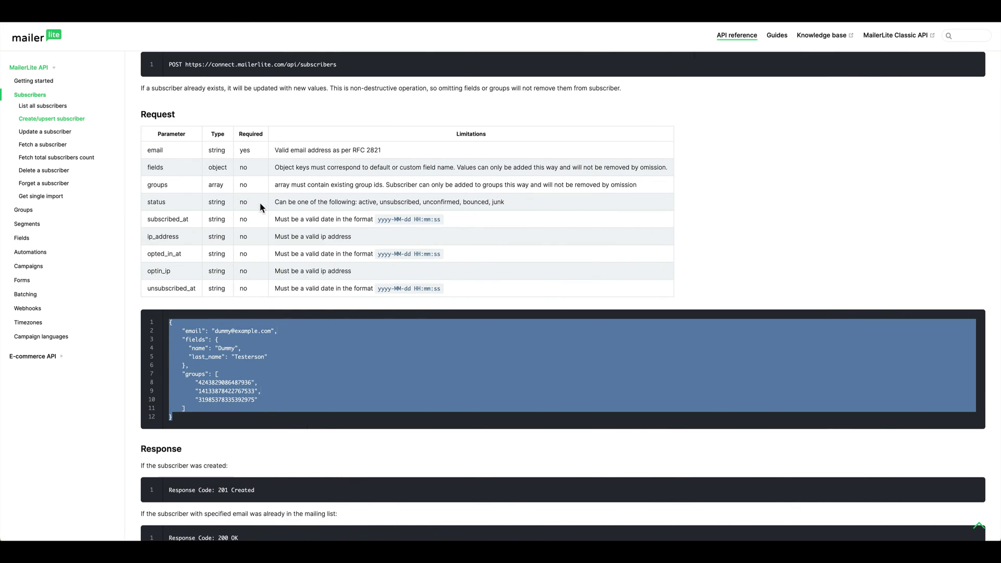
click(260, 202)
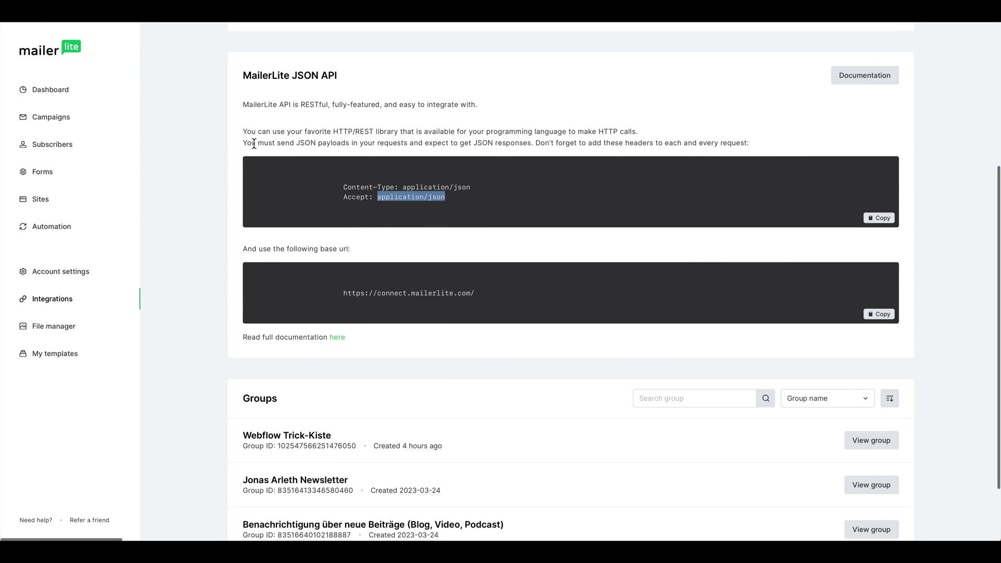
click(254, 144)
scroll(276, 104, up, 5)
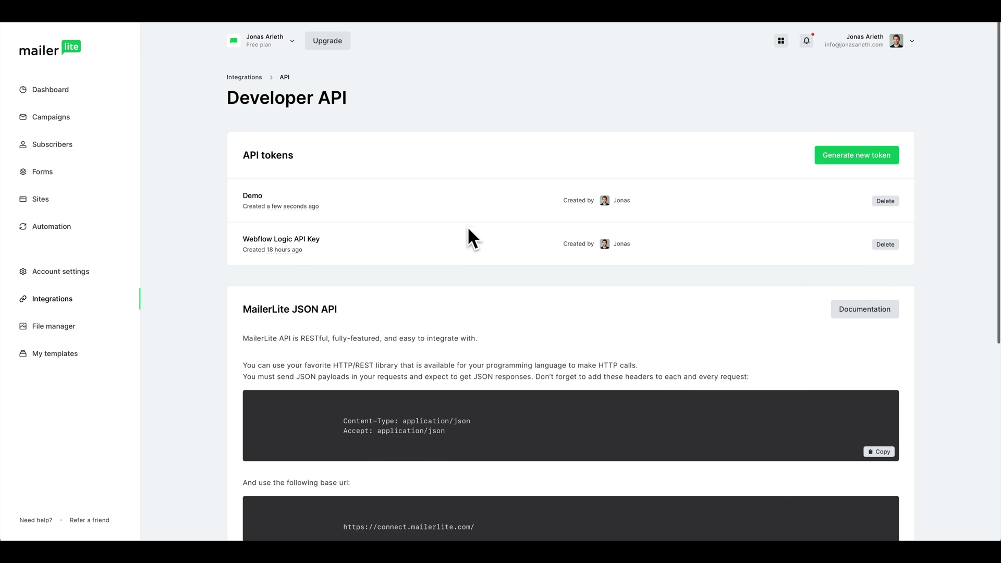
scroll(468, 229, down, 6)
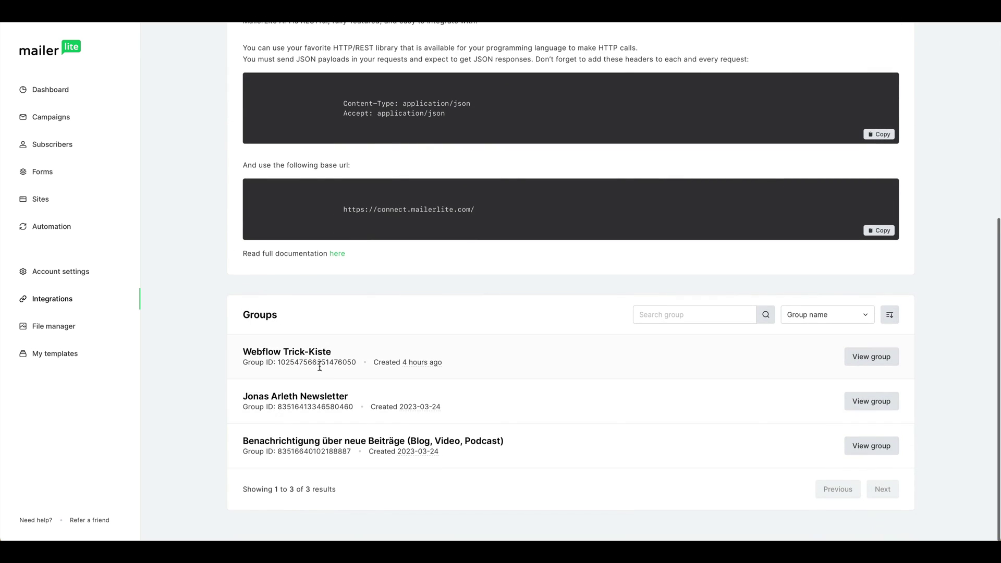
double_click(297, 406)
key(ctrl+c)
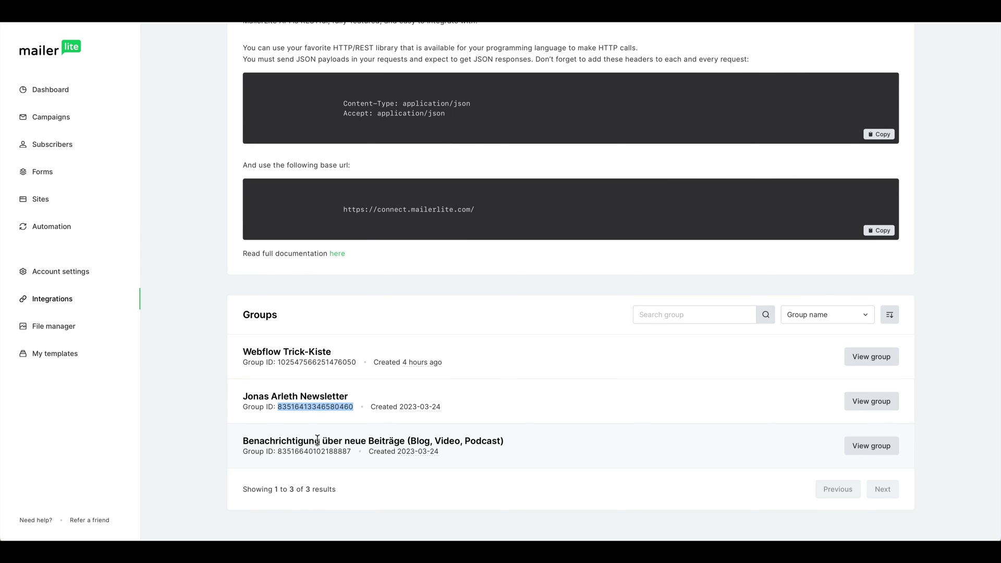
key(ctrl+Left)
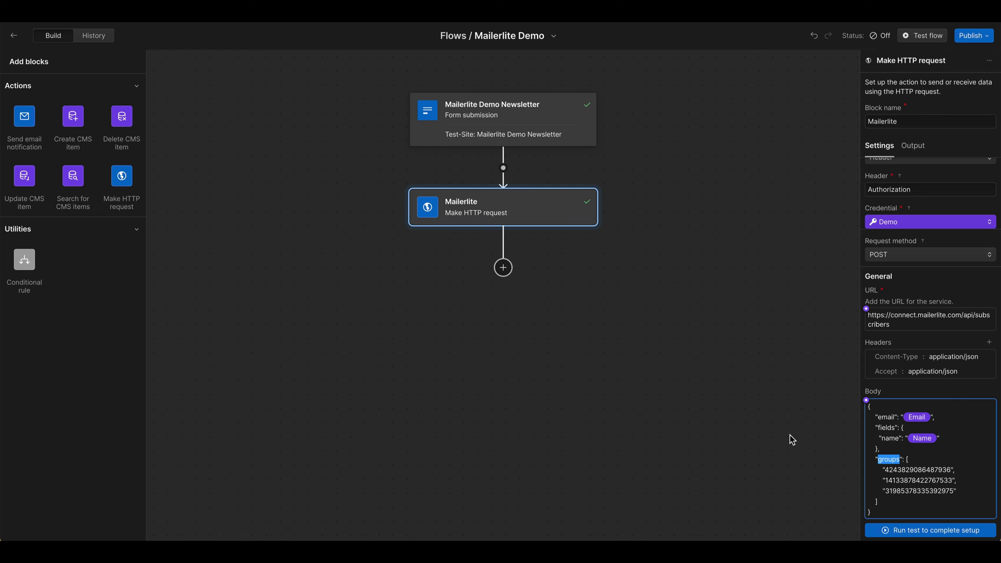
double_click(908, 470)
key(ctrl+v)
Step: Replace the second sample group ID with the ID of MailerLite's group Benachrichtigung über neue Beiträge (Blog, Video, Podcast)
key(ctrl+Right)
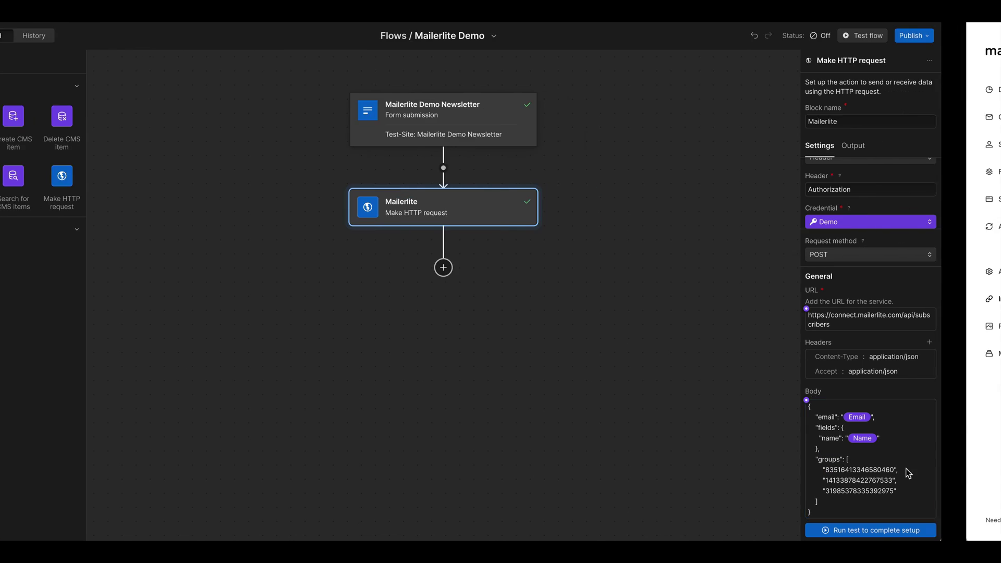
double_click(313, 451)
key(ctrl+c)
key(ctrl+Left)
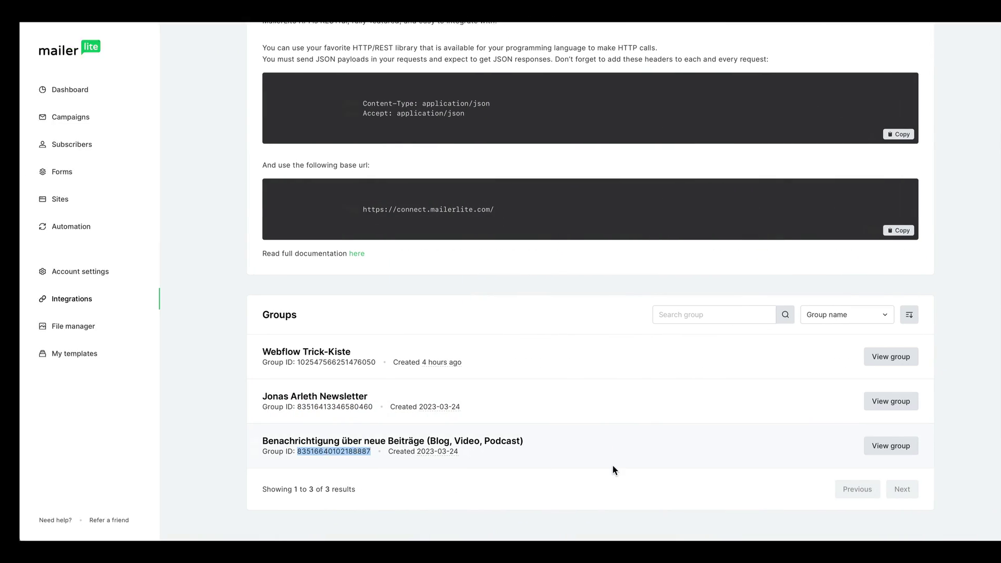
double_click(908, 481)
key(ctrl+v)
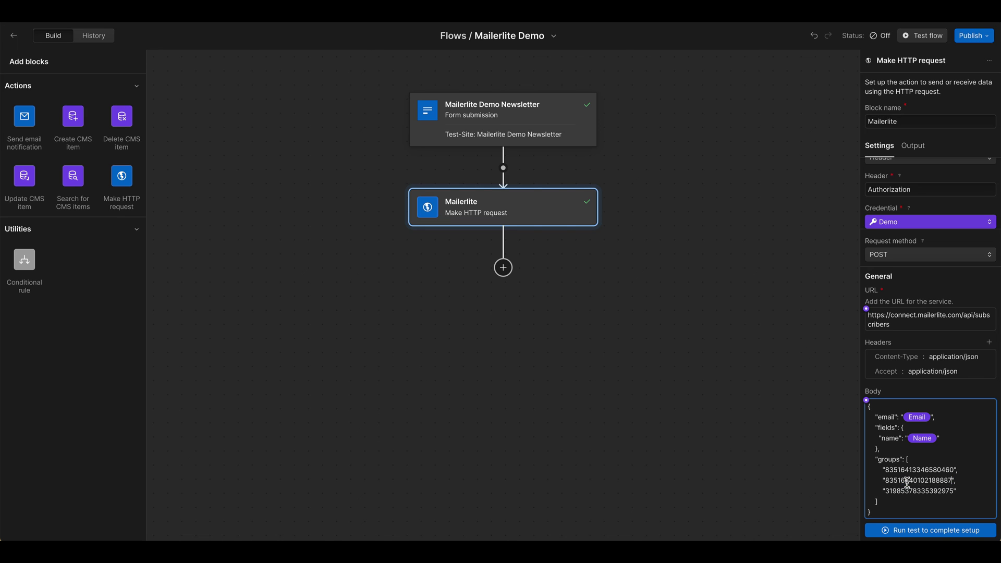
Step: Delete the third sample group ID from the Webflow request body, along with the comma after the second ID
key(ctrl+Right)
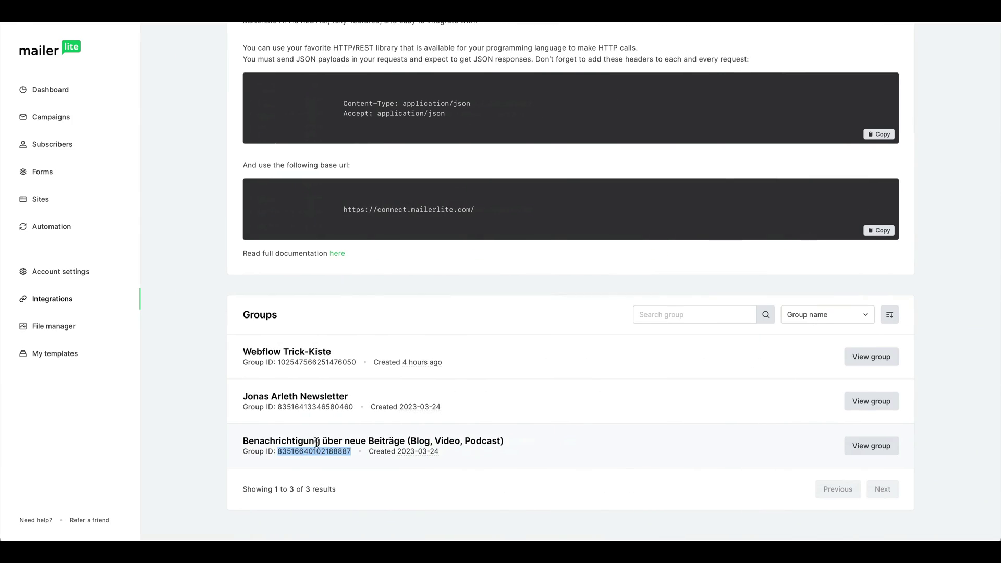
click(303, 451)
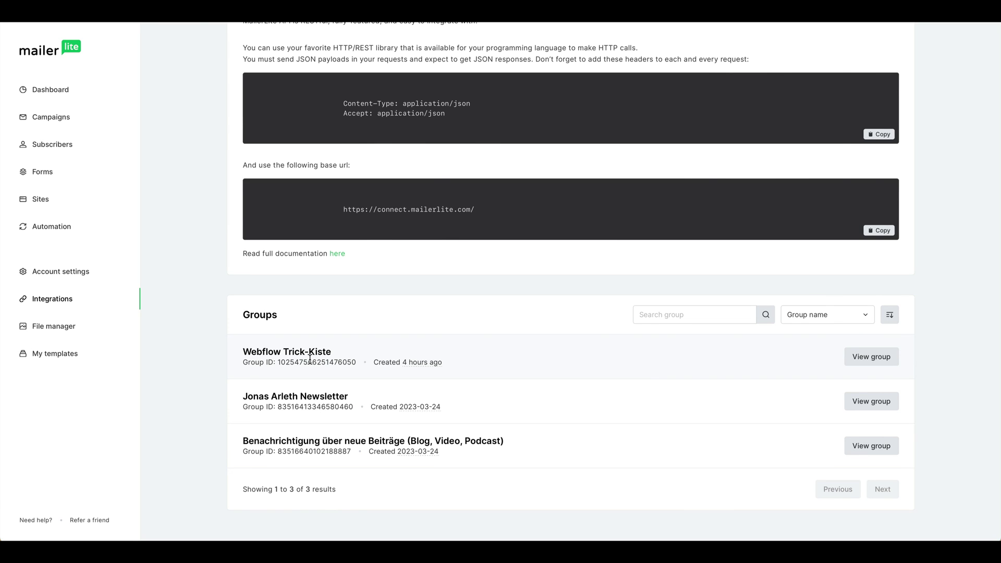
key(ctrl+Left)
drag(958, 491, 852, 489)
triple_click(913, 489)
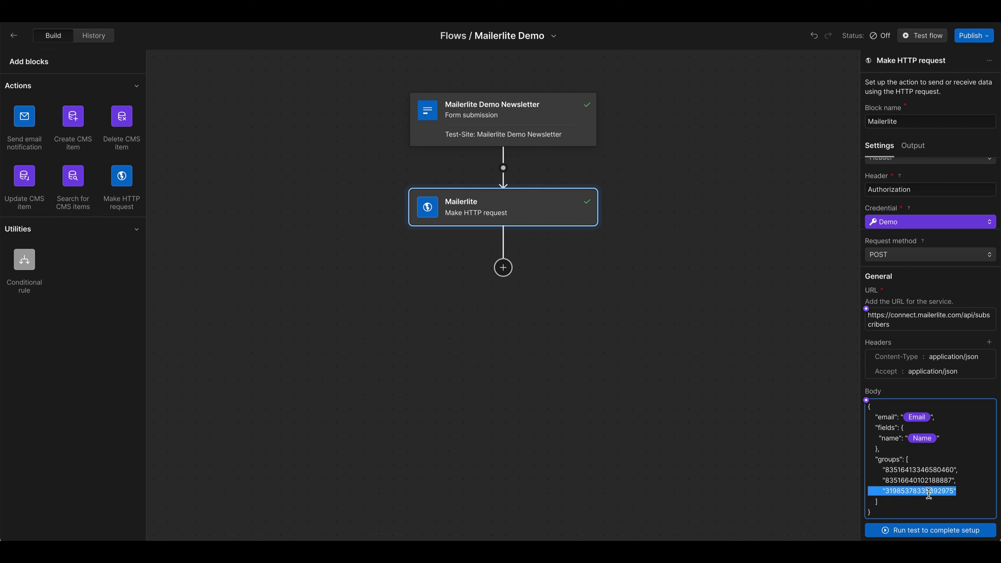
key(ctrl+z)
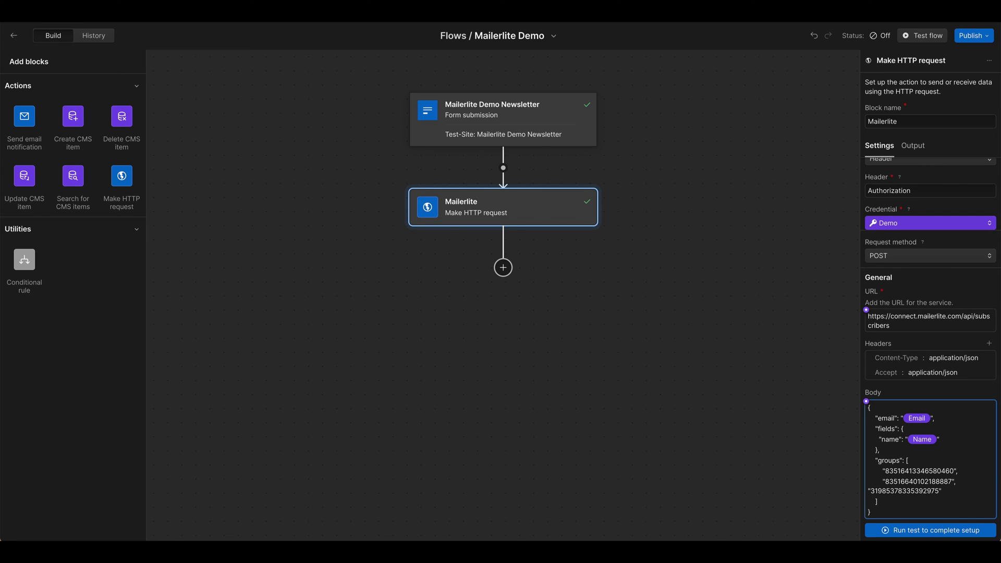
key(ctrl+shift+z)
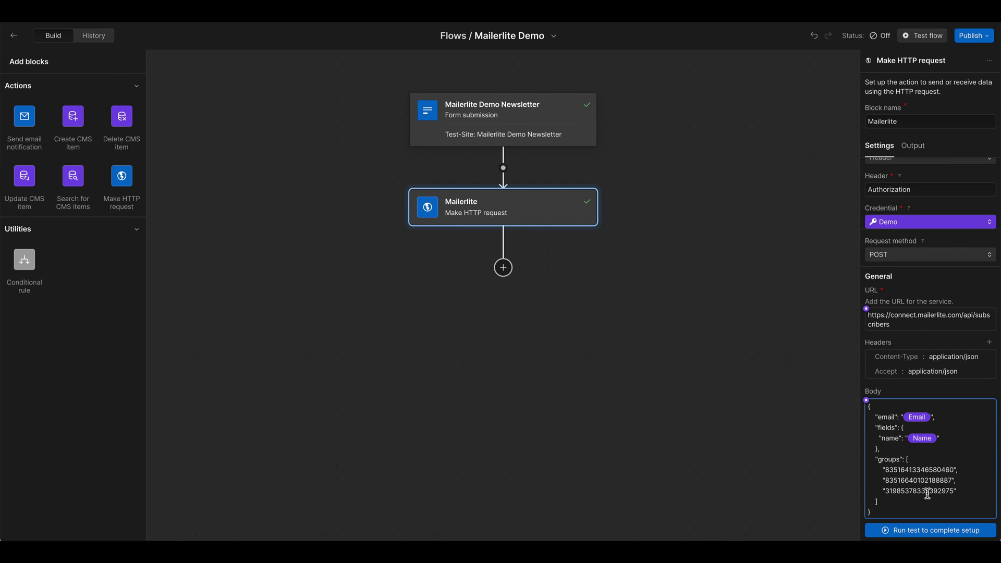
drag(961, 491, 867, 491)
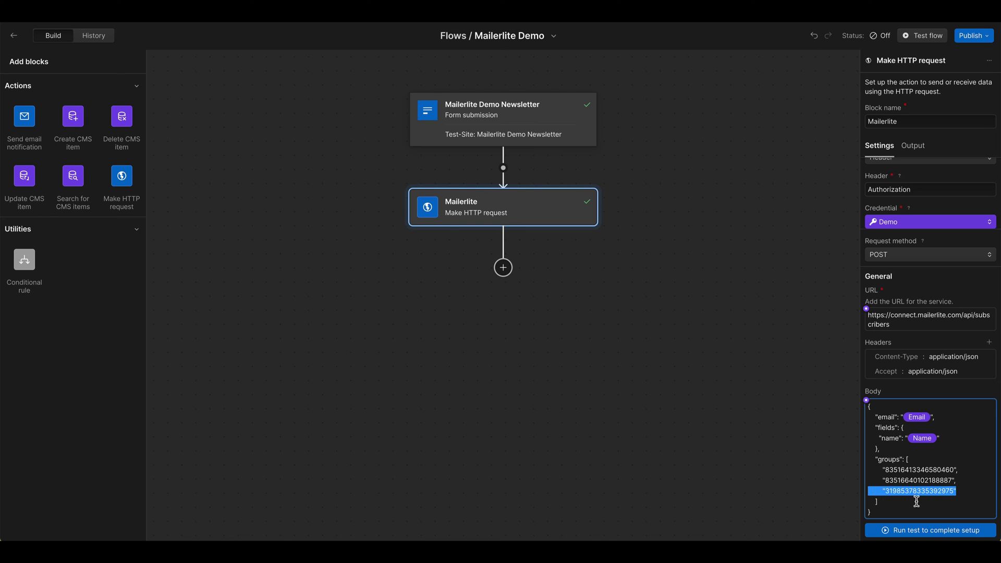
key(BackSpace)
key(BackSpace)
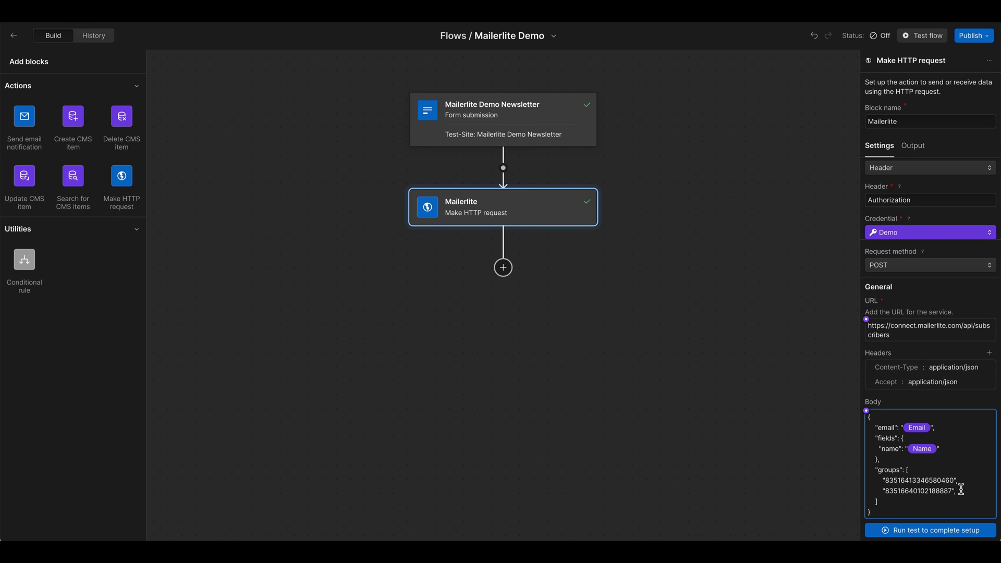
key(BackSpace)
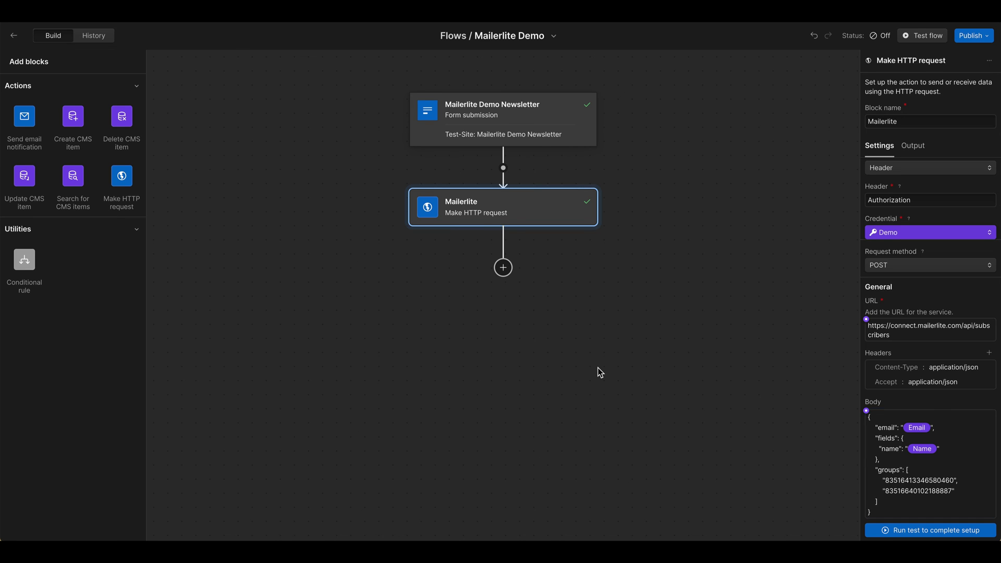
Step: Run a test of the HTTP request using a sample first name and the e-mail address copied from MailerLite's subscriber search
scroll(928, 365, up, 1)
scroll(914, 440, down, 1)
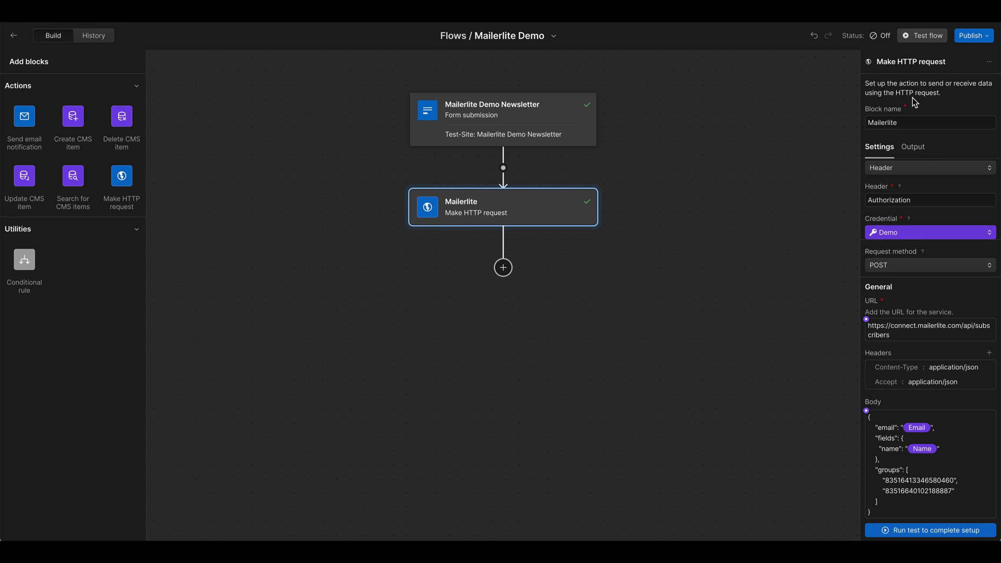
click(910, 531)
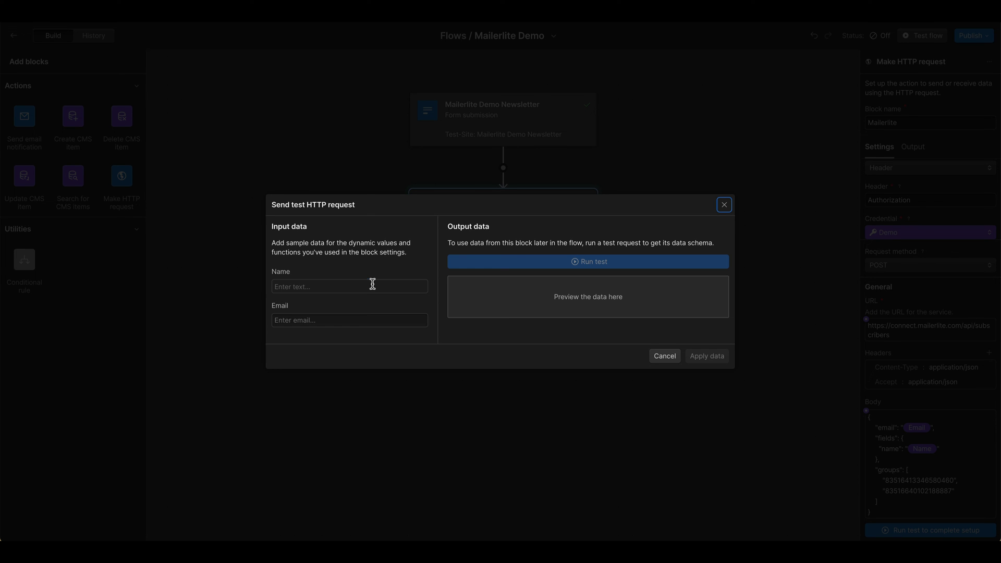
click(373, 284)
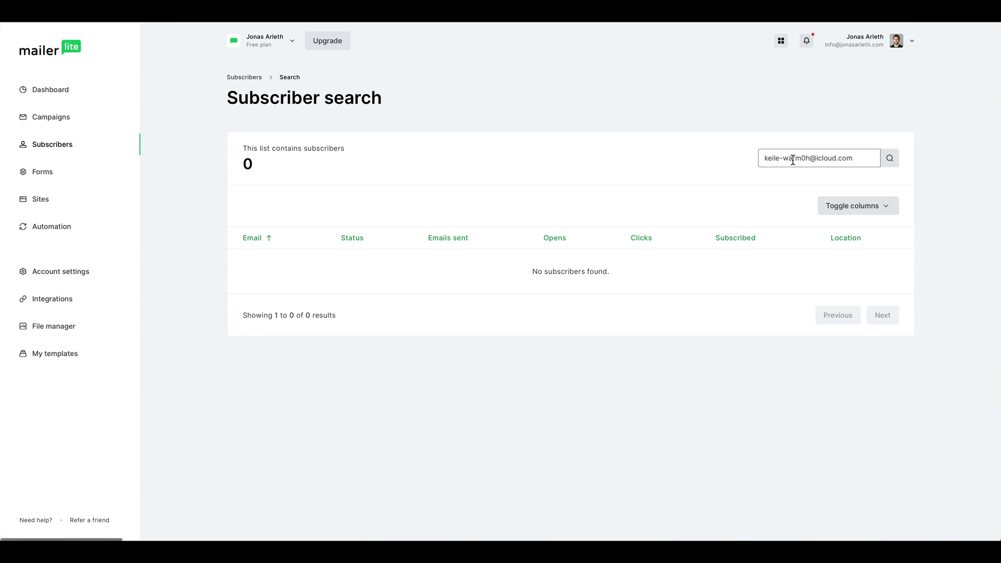
triple_click(792, 159)
key(ctrl+c)
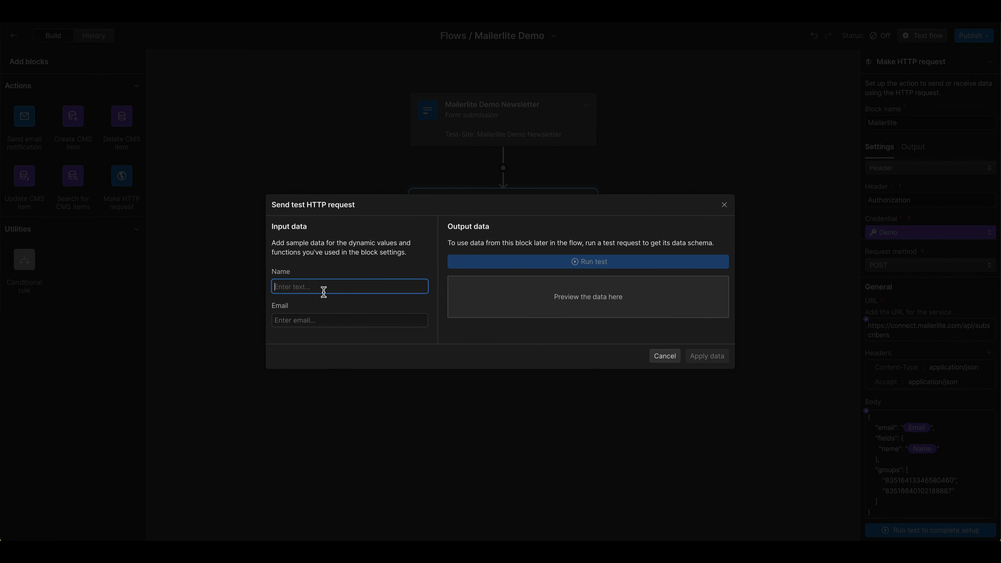
text(Jonas)
key(Tab)
key(ctrl+v)
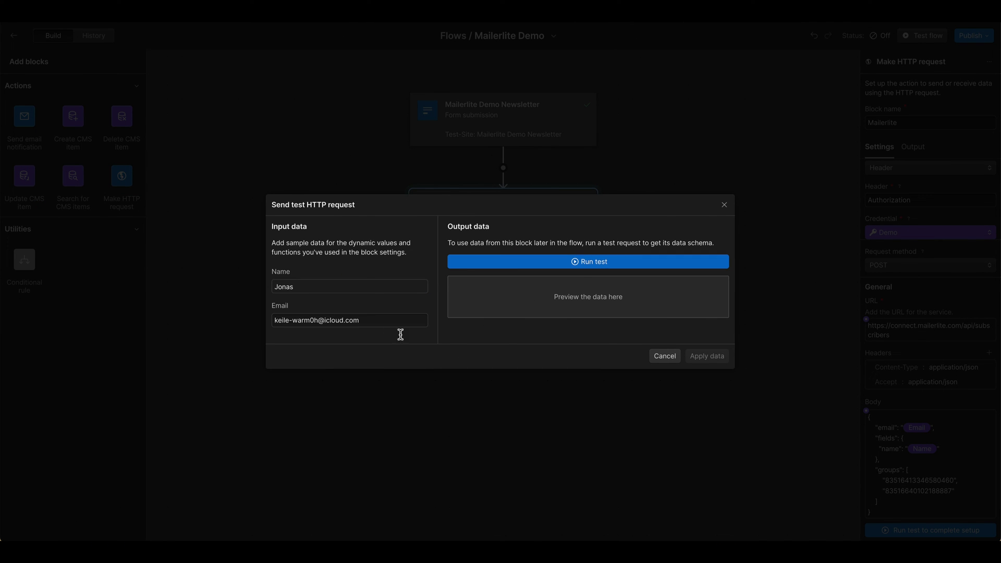
click(519, 262)
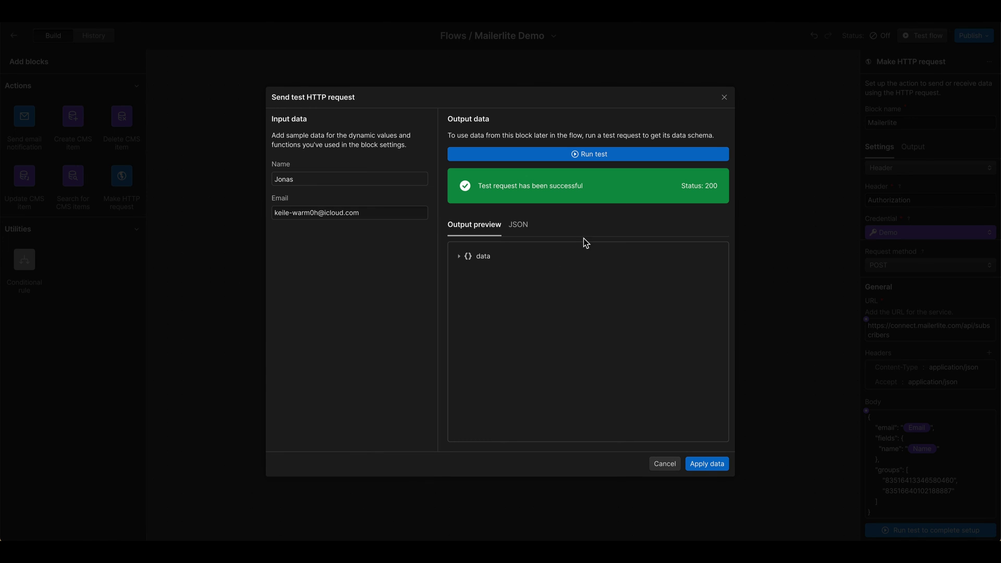
Step: Examine the test request's status and output data, and search MailerLite's subscribers for the test e-mail address
drag(721, 188, 655, 193)
click(491, 194)
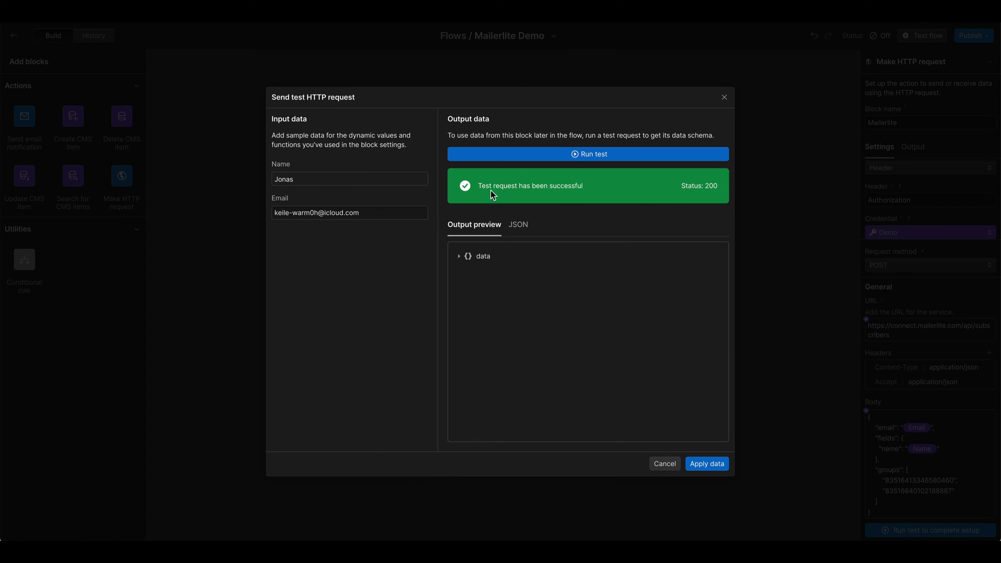
click(459, 257)
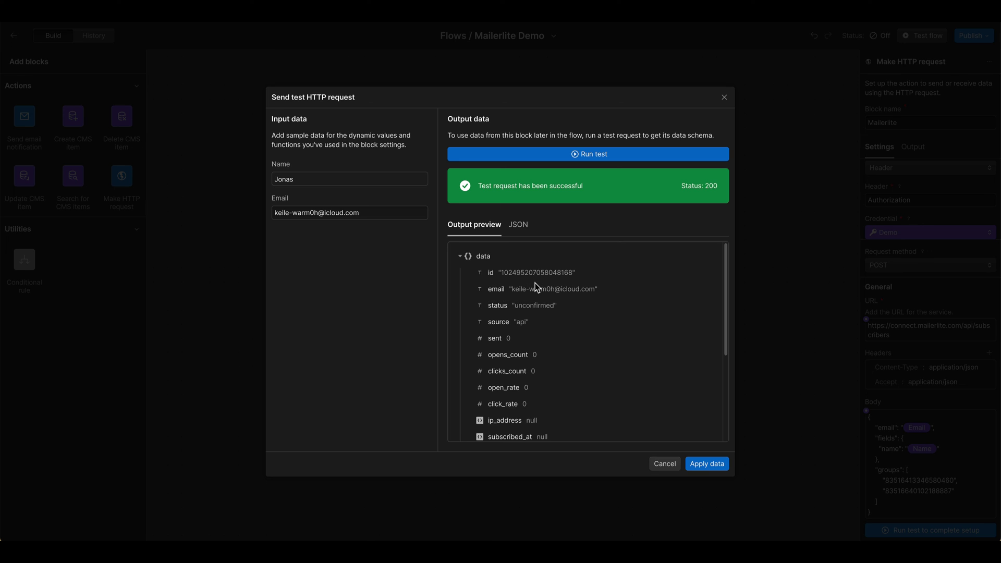
scroll(535, 283, down, 2)
scroll(521, 399, down, 2)
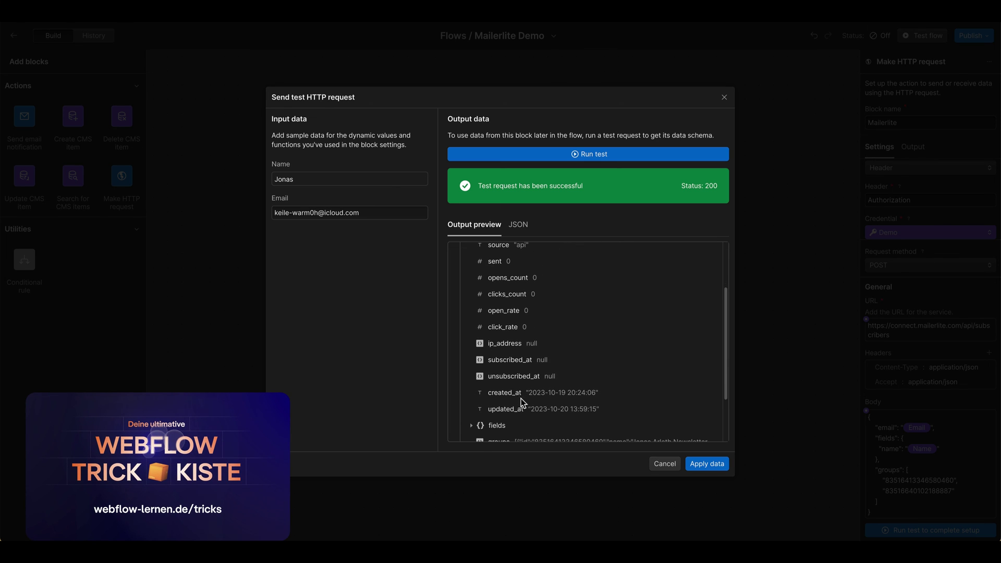
scroll(530, 388, up, 4)
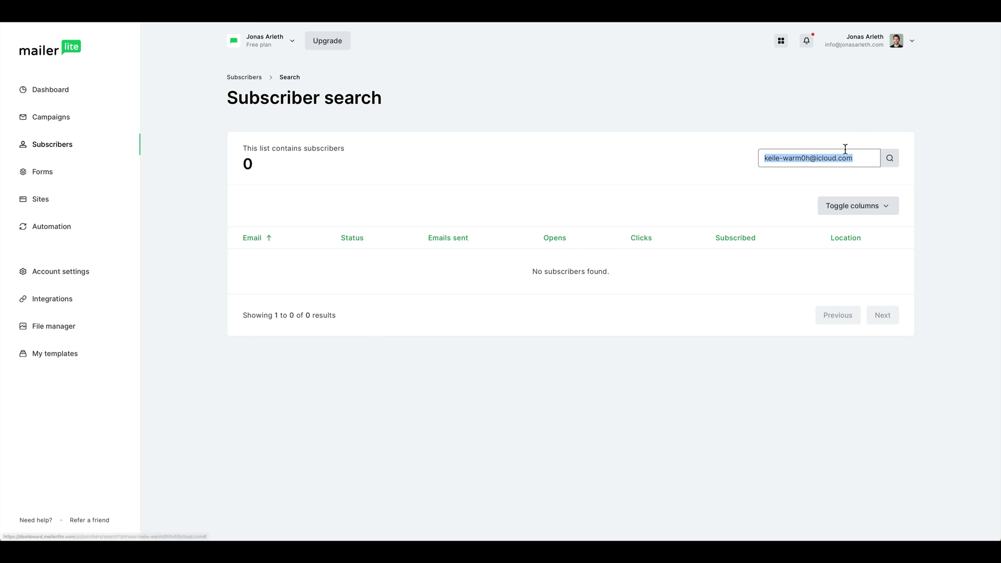
click(889, 158)
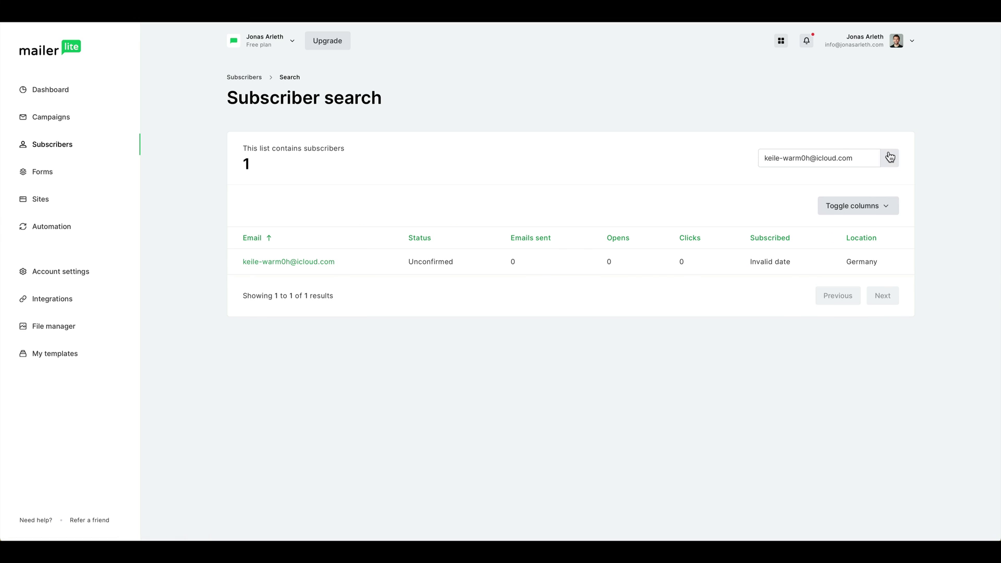
Step: Check the test subscriber's status in MailerLite, and apply the test request's output data to the Mailerlite block in Webflow
double_click(425, 261)
click(412, 283)
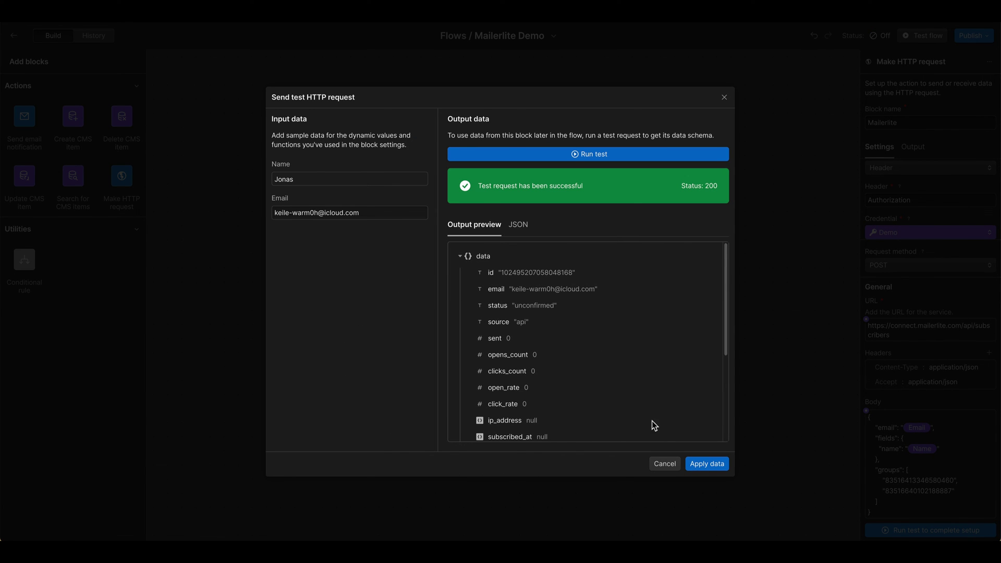
click(702, 464)
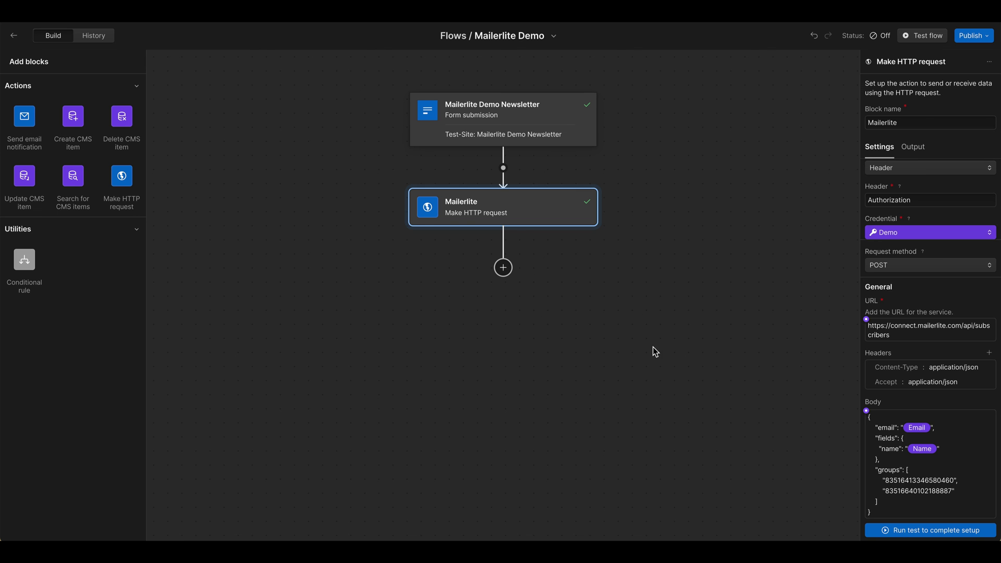
Step: Stage the Mailerlite Demo flow for publish and publish the site to its selected staging and production domains
click(972, 36)
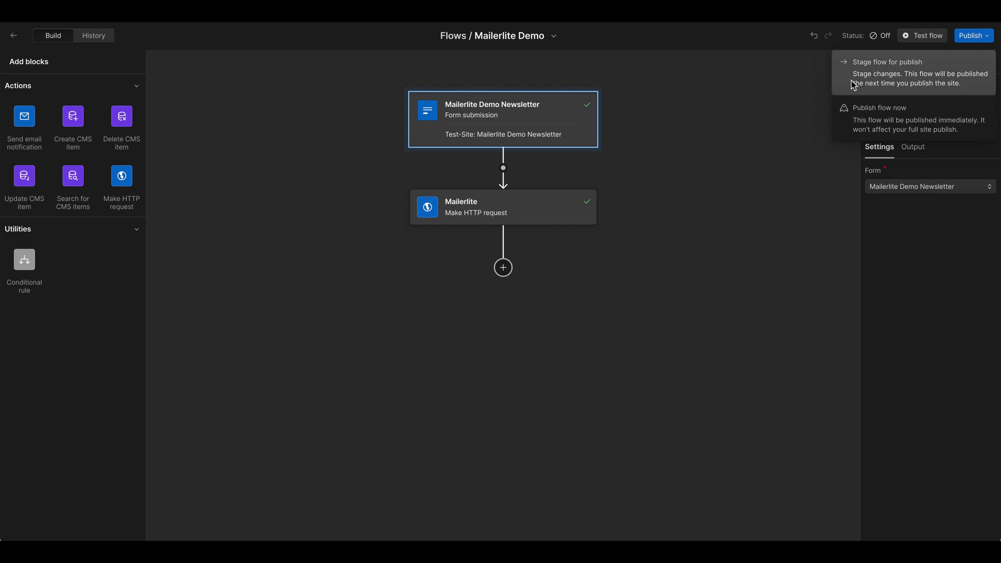
click(907, 74)
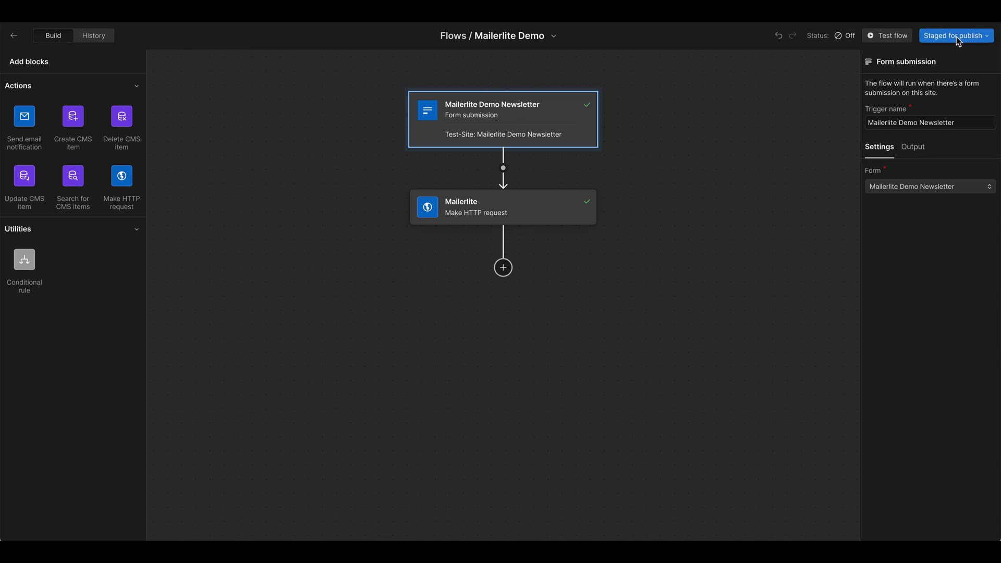
click(13, 36)
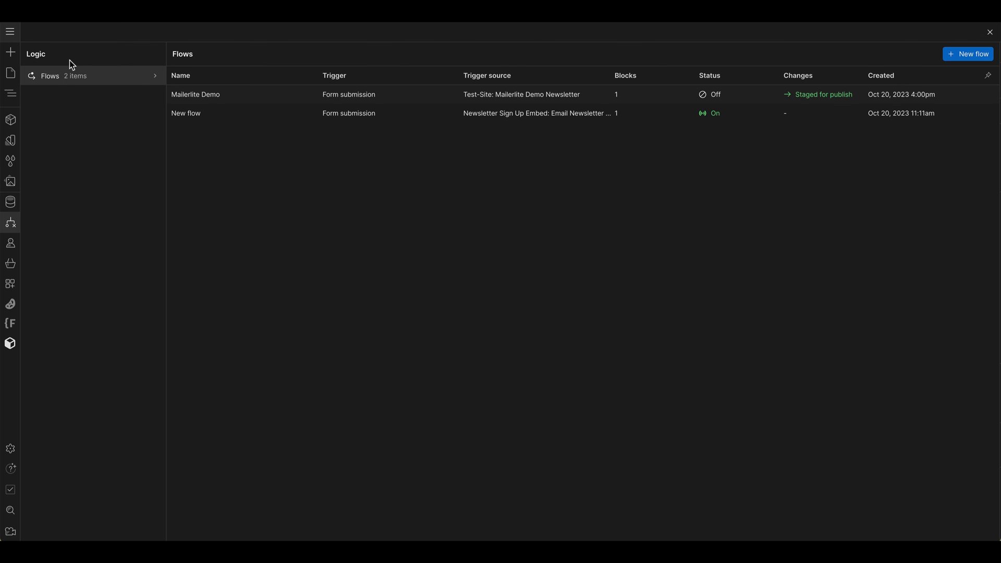
click(990, 32)
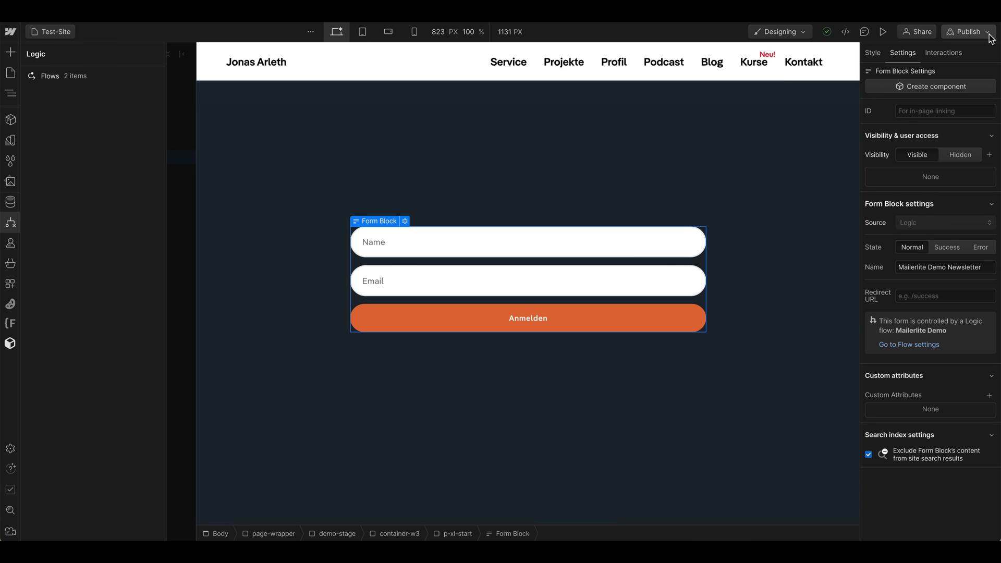
click(990, 38)
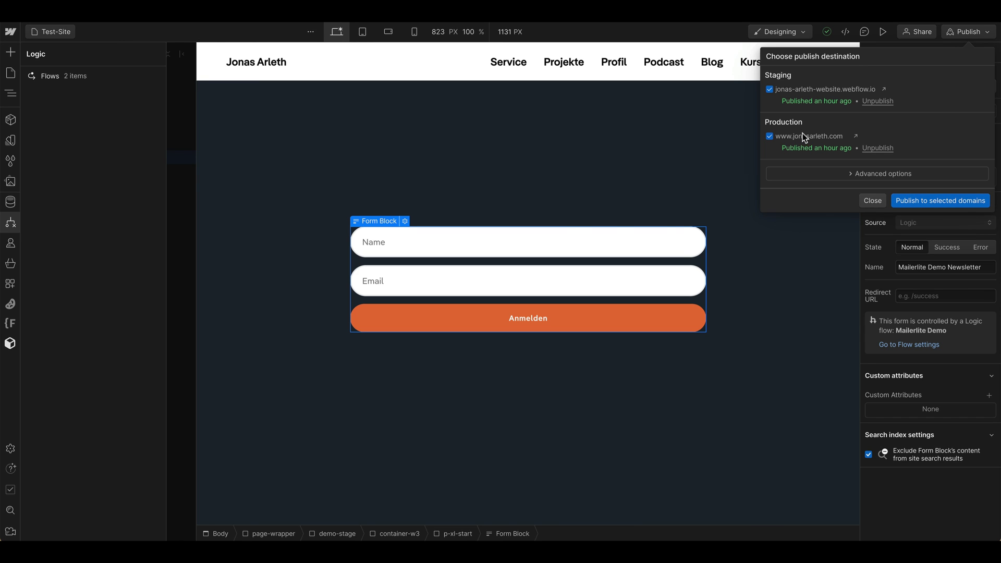
click(913, 202)
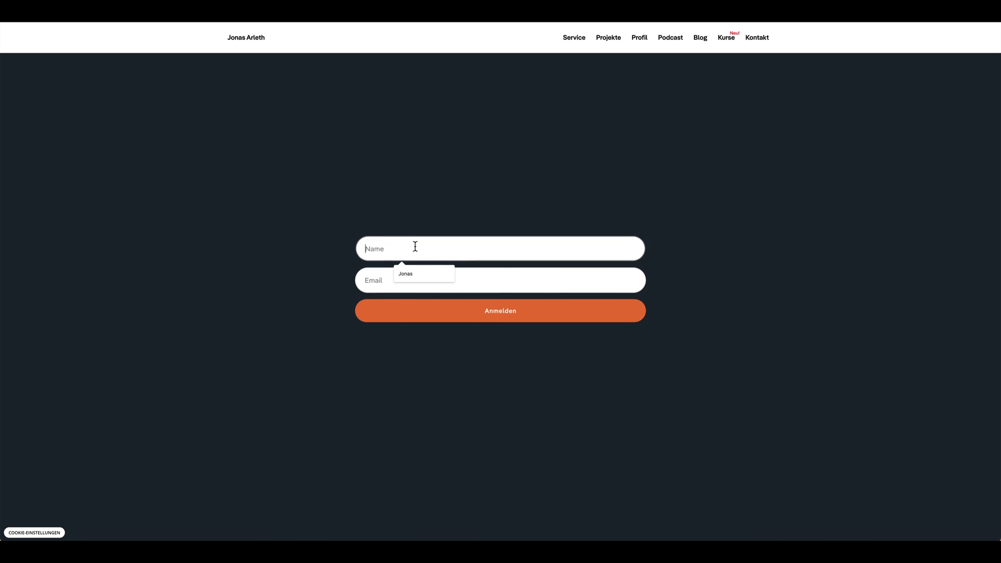
Step: Submit the published newsletter form with the sample first name and the test e-mail address
click(402, 271)
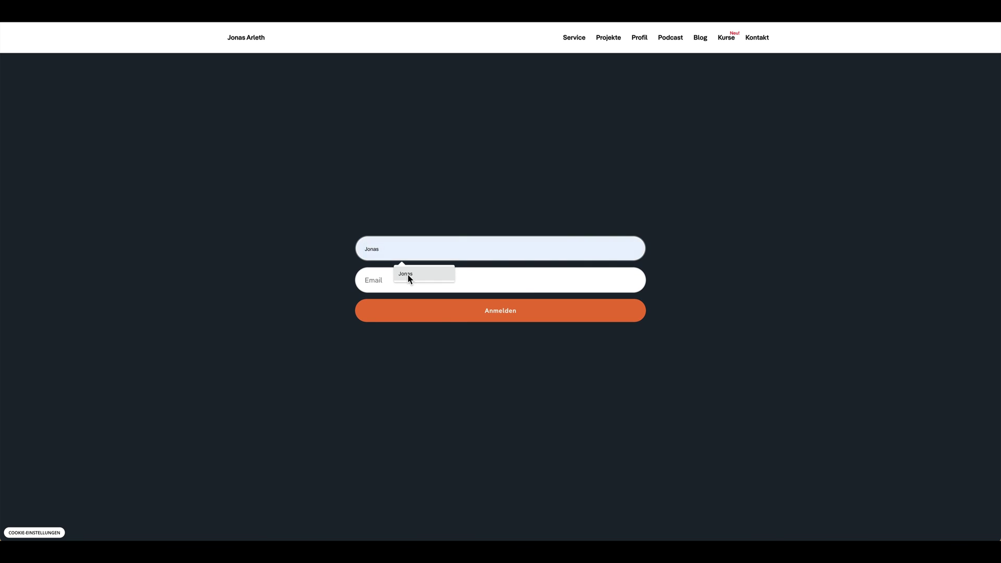
click(402, 277)
click(417, 304)
click(411, 316)
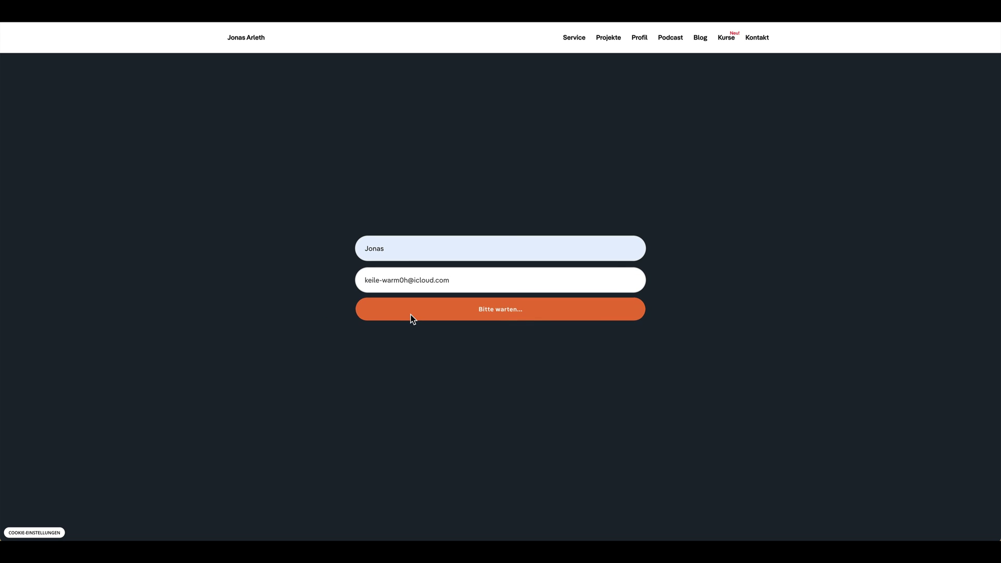
triple_click(453, 279)
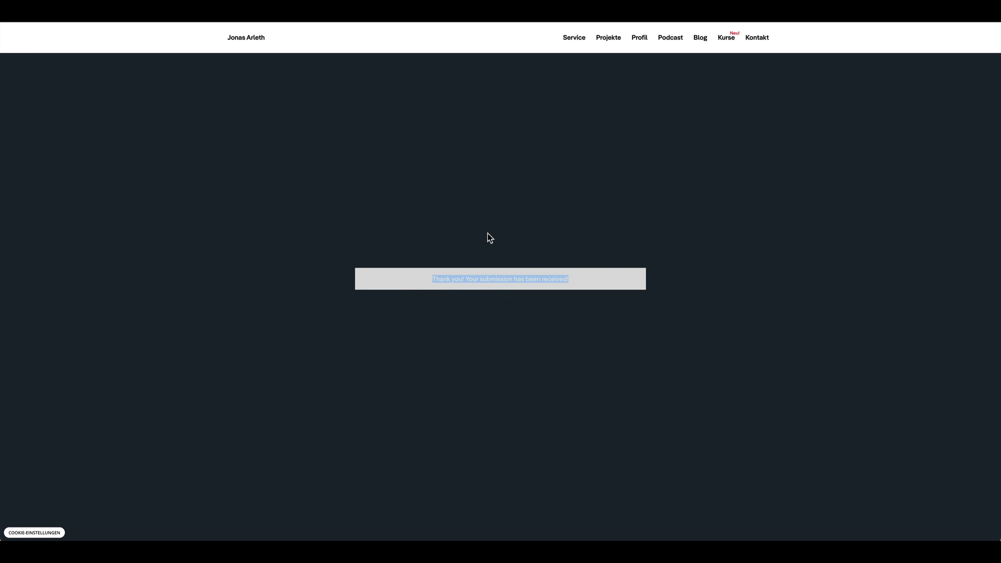
click(485, 234)
Step: Switch to the mail app and examine the form submission notification for Mailerlite Demo Newsletter
key(super+Tab)
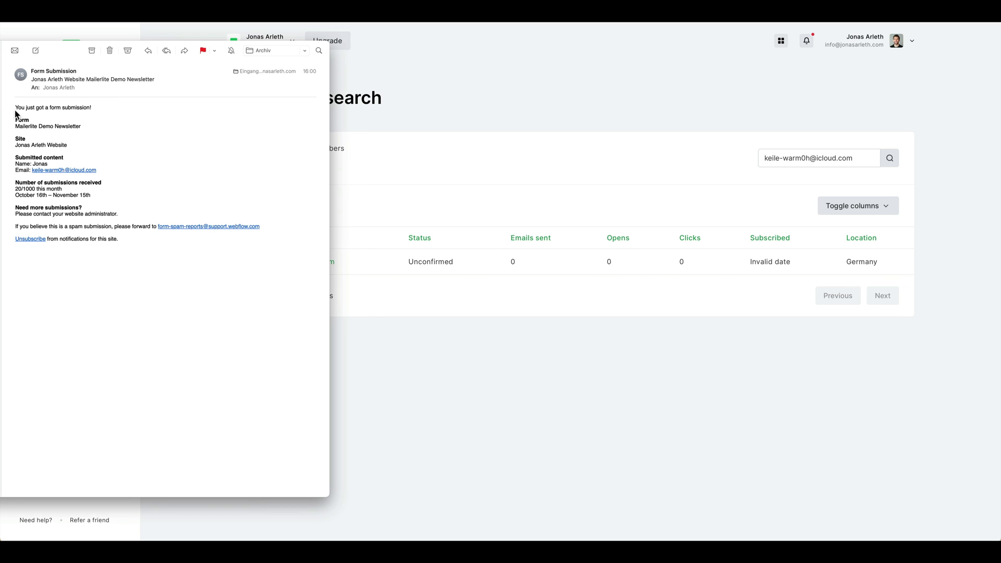
drag(15, 108, 125, 192)
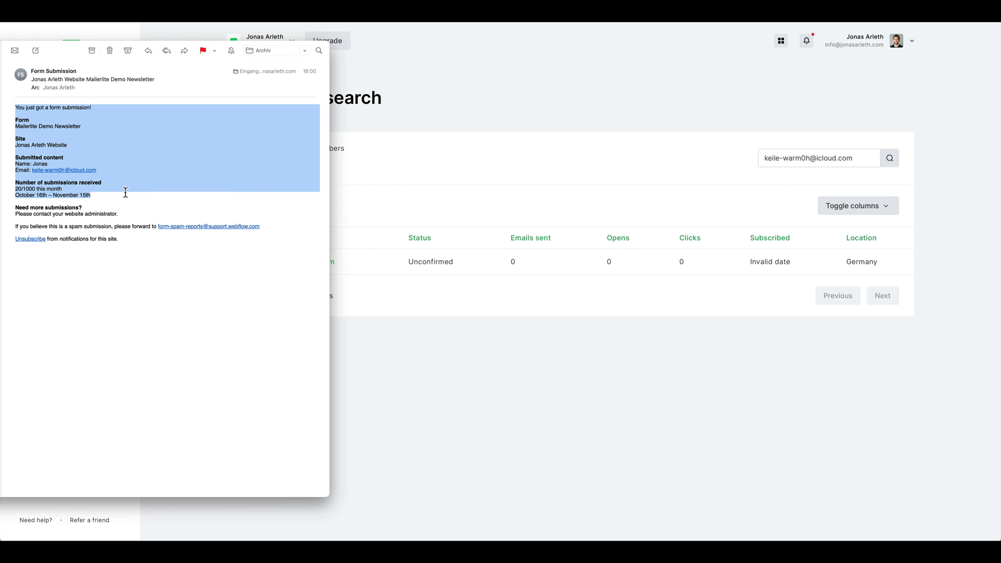
click(101, 201)
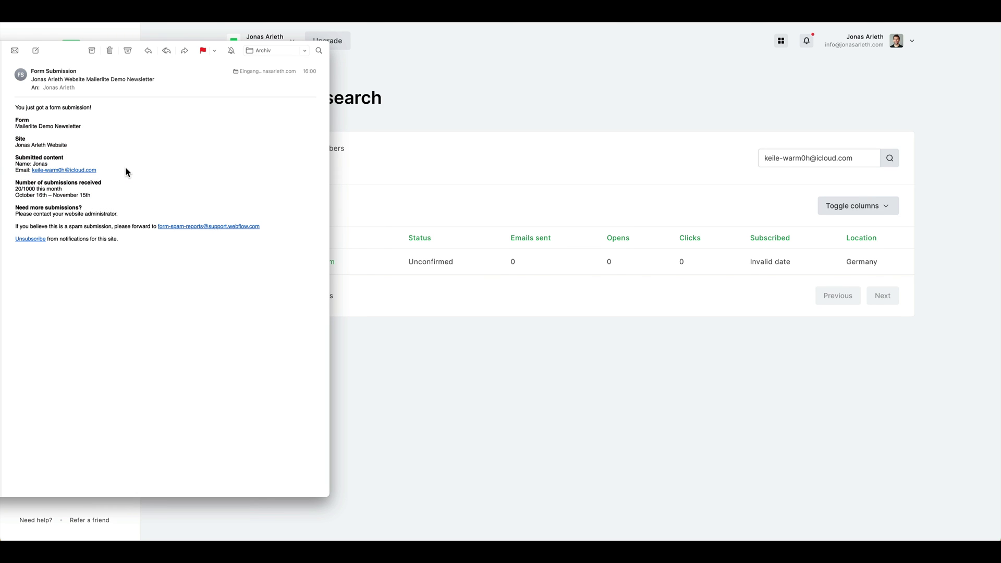
Step: Return to the Mailerlite Demo flow in Webflow, reset its form trigger and select the Mailerlite Demo Newsletter form again
key(super+Tab)
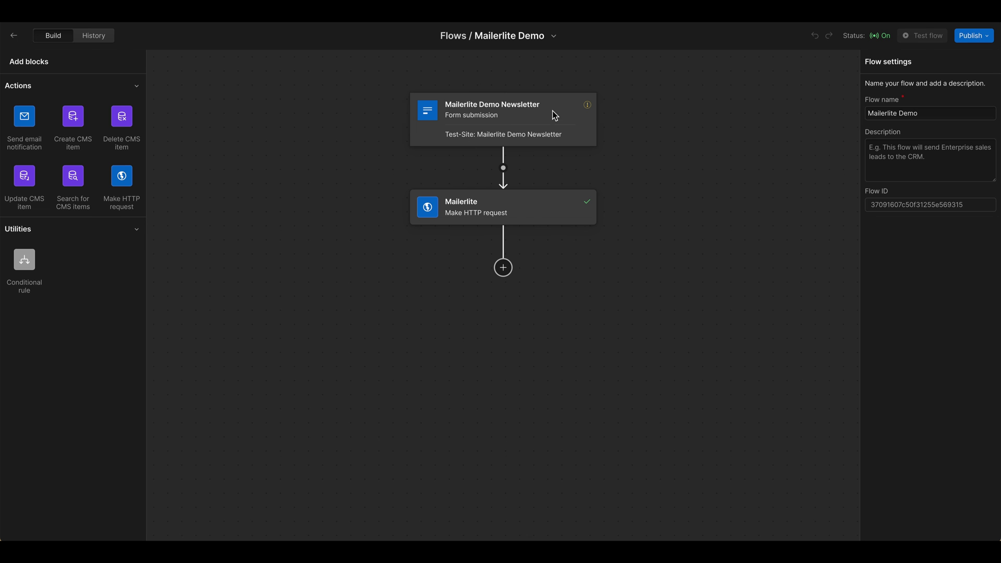
click(595, 121)
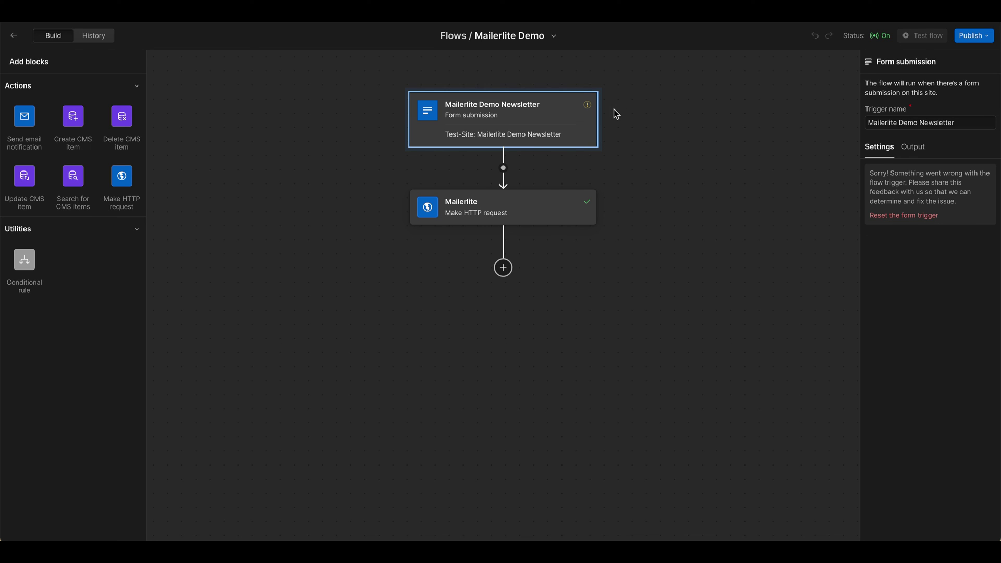
click(914, 214)
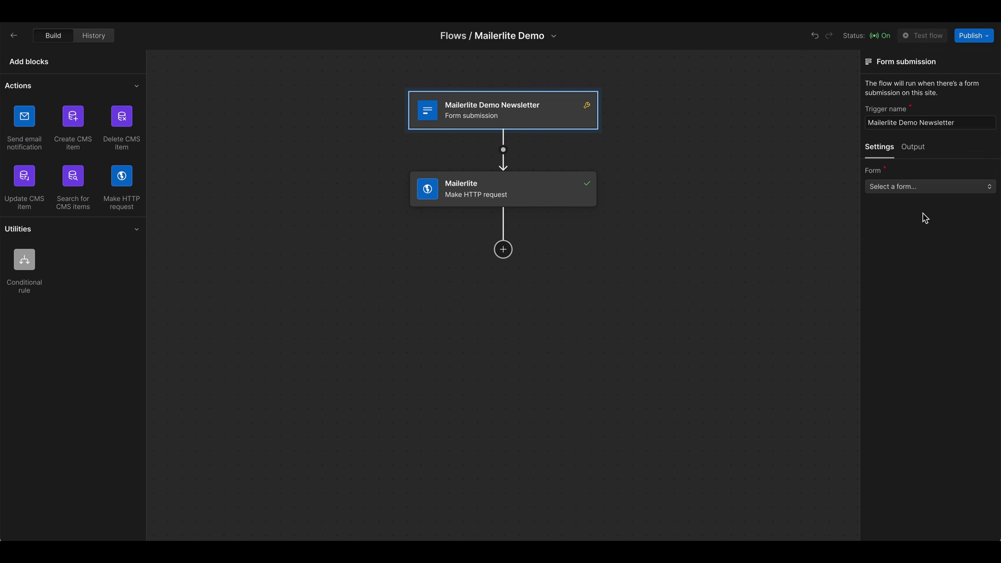
click(906, 189)
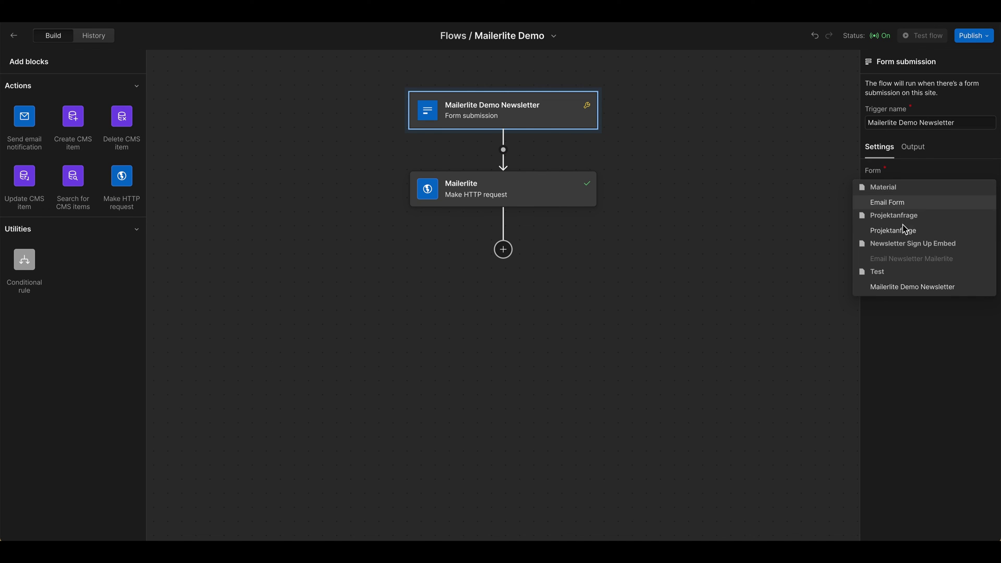
click(898, 288)
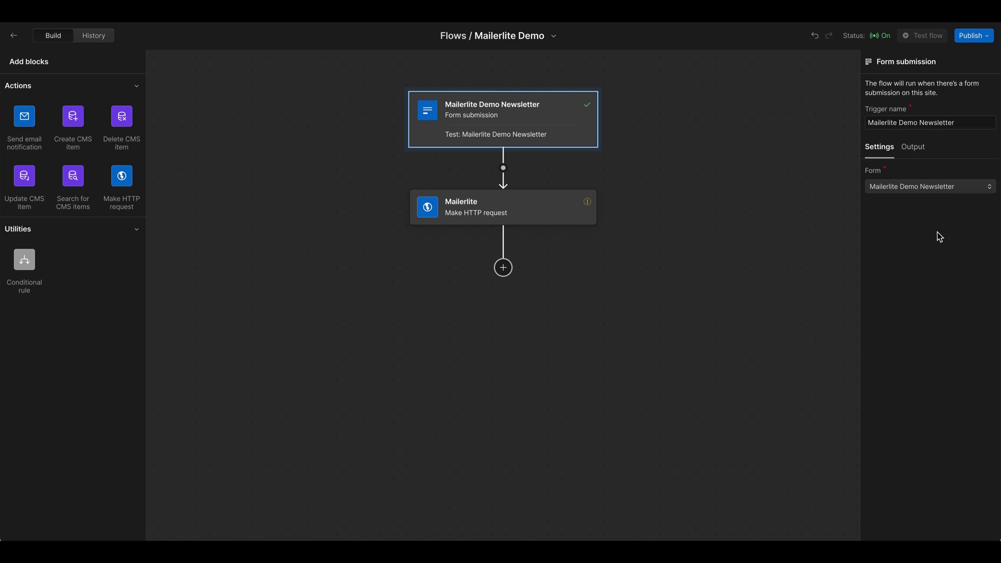
Step: Reconnect the broken email value in the Mailerlite block's request body to the form field Email 1
click(555, 213)
scroll(934, 384, down, 2)
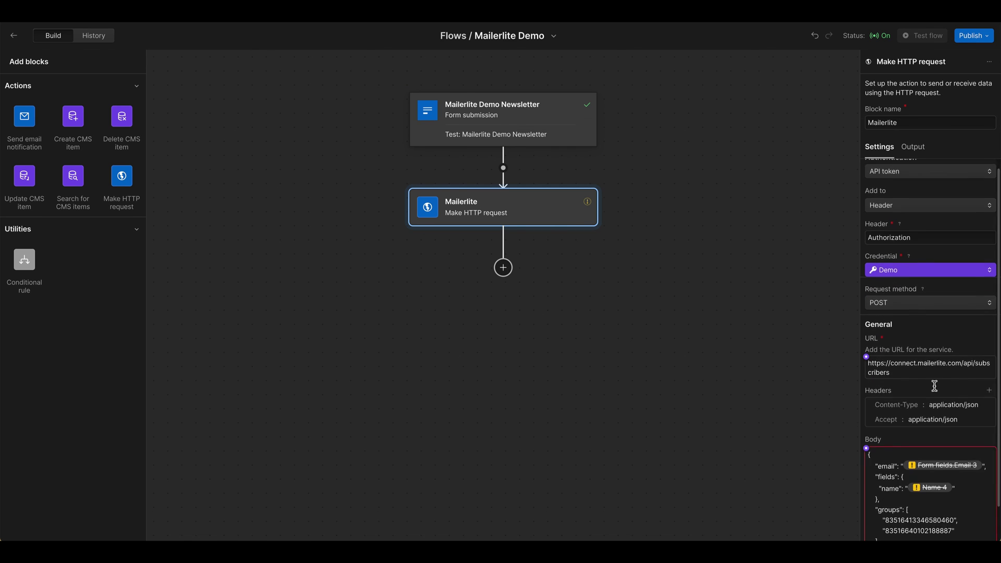
click(938, 427)
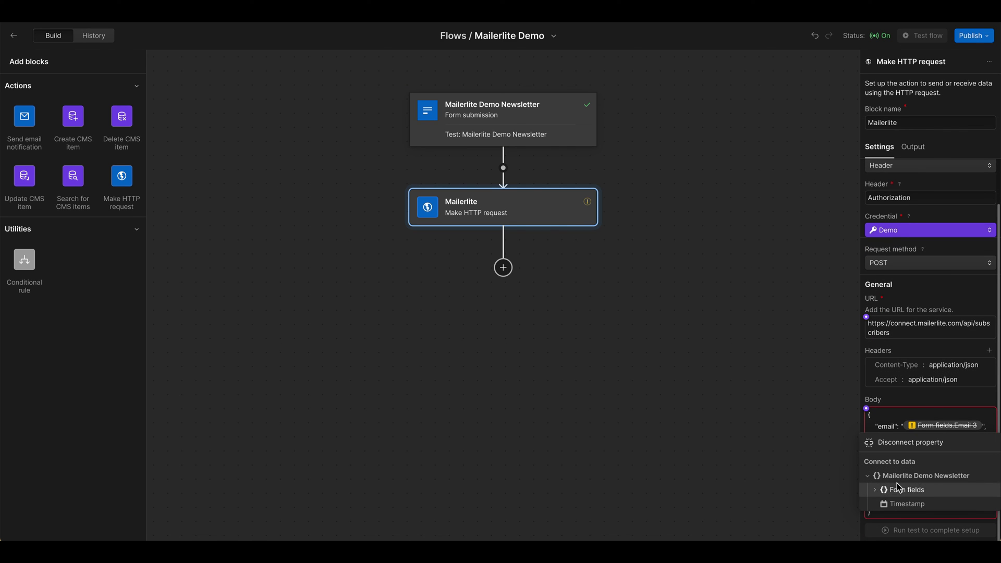
click(875, 490)
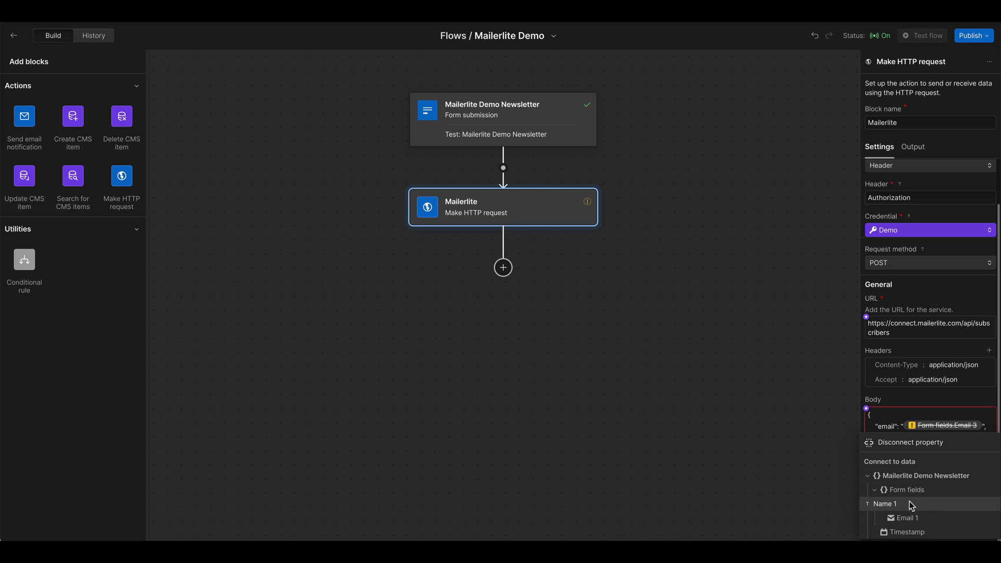
click(908, 517)
Step: Reconnect the broken name value in the request body to the form field Name 1
click(932, 447)
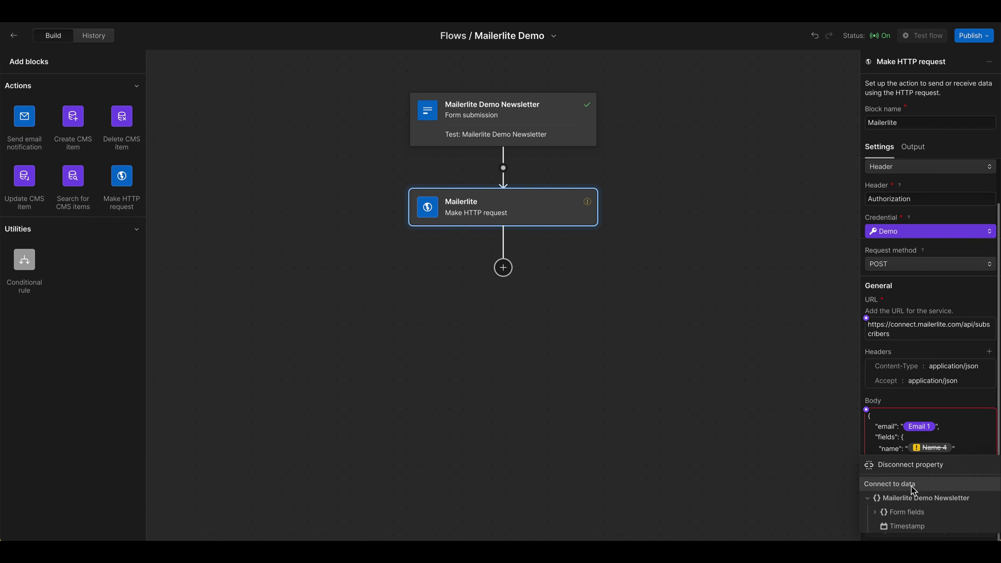
click(875, 511)
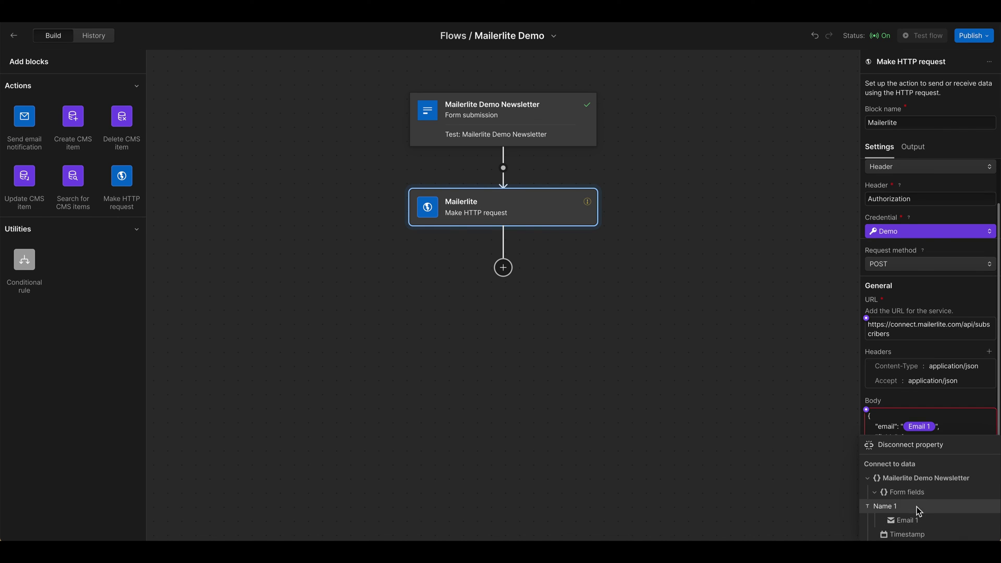